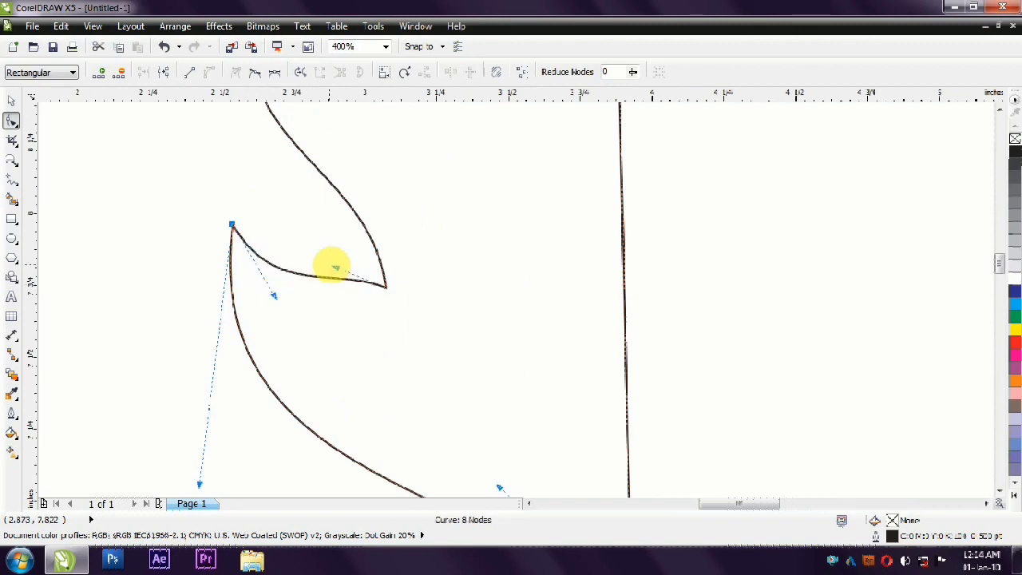
Draw a rectangle about 0.5 by 4.1 in over the half feather's slanted inner edge and trim the feather with it.
{"action": "left_click", "coordinate": [11, 100]}
{"action": "scroll", "coordinate": [376, 222], "scroll_direction": "down", "scroll_amount": 2}
{"action": "left_click", "coordinate": [378, 233]}
{"action": "scroll", "coordinate": [379, 232], "scroll_direction": "up", "scroll_amount": 1}
{"action": "left_click", "coordinate": [392, 185]}
{"action": "key", "text": "F6"}
{"action": "mouse_move", "coordinate": [385, 186]}
{"action": "left_mouse_down"}
{"action": "mouse_move", "coordinate": [384, 484]}
{"action": "mouse_move", "coordinate": [420, 480]}
{"action": "left_mouse_up"}
{"action": "left_click", "coordinate": [359, 343], "text": "shift"}
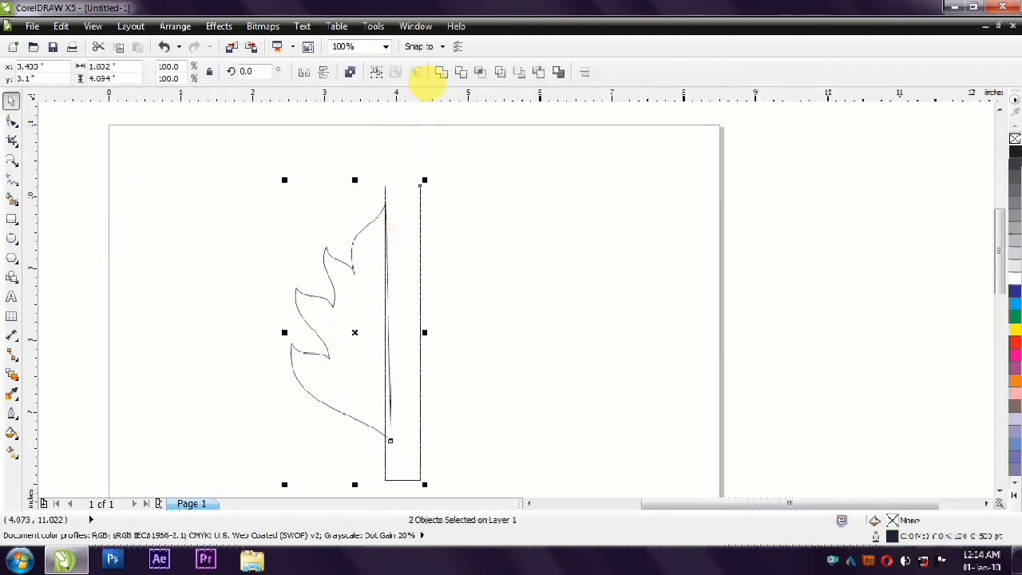
Mirror a copy of the trimmed half feather horizontally and weld both halves into one shape.
{"action": "left_click", "coordinate": [296, 320]}
{"action": "left_click_drag", "start_coordinate": [285, 320], "coordinate": [484, 319]}
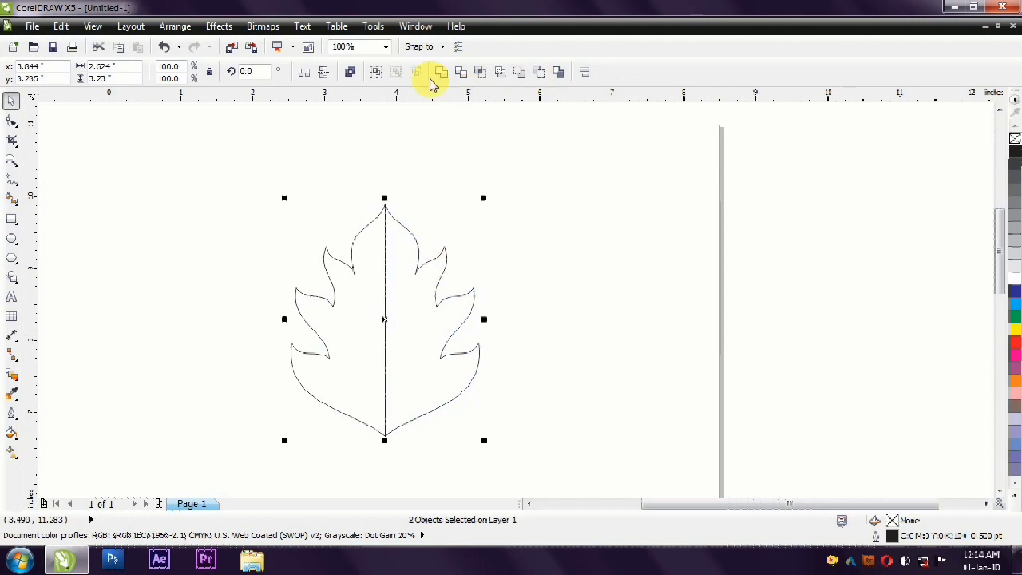
{"action": "left_click", "coordinate": [440, 72]}
Draw a tilted ellipse about 1 by 1.4 in beside the feather and trim off its right half with a rectangle.
{"action": "left_click", "coordinate": [11, 238]}
{"action": "mouse_move", "coordinate": [155, 198]}
{"action": "left_mouse_down"}
{"action": "mouse_move", "coordinate": [220, 320]}
{"action": "mouse_move", "coordinate": [187, 228]}
{"action": "left_mouse_up"}
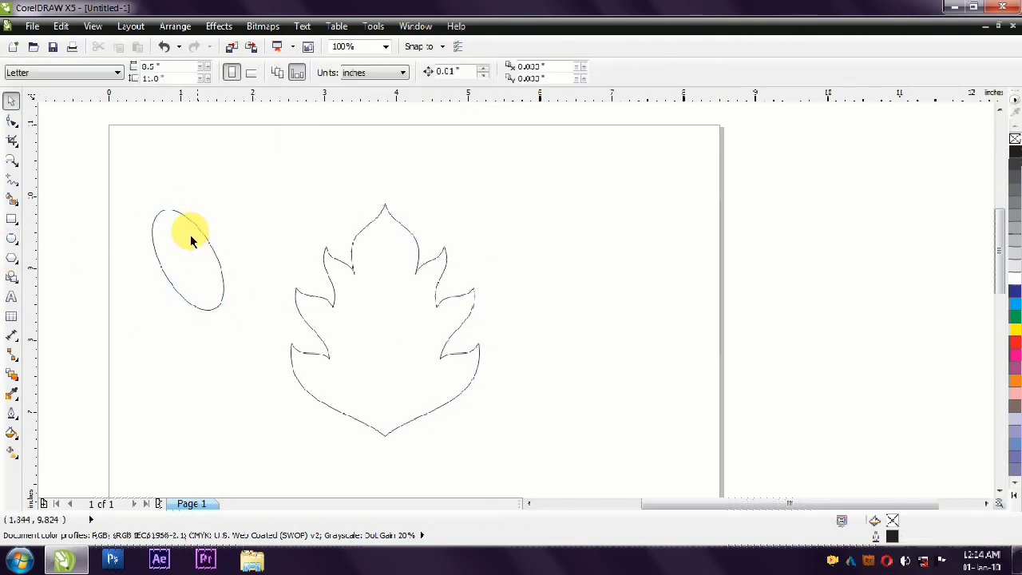
{"action": "key", "text": "F6"}
{"action": "left_click_drag", "start_coordinate": [249, 189], "coordinate": [192, 329]}
{"action": "left_click", "coordinate": [157, 232], "text": "shift"}
{"action": "left_click", "coordinate": [350, 72]}
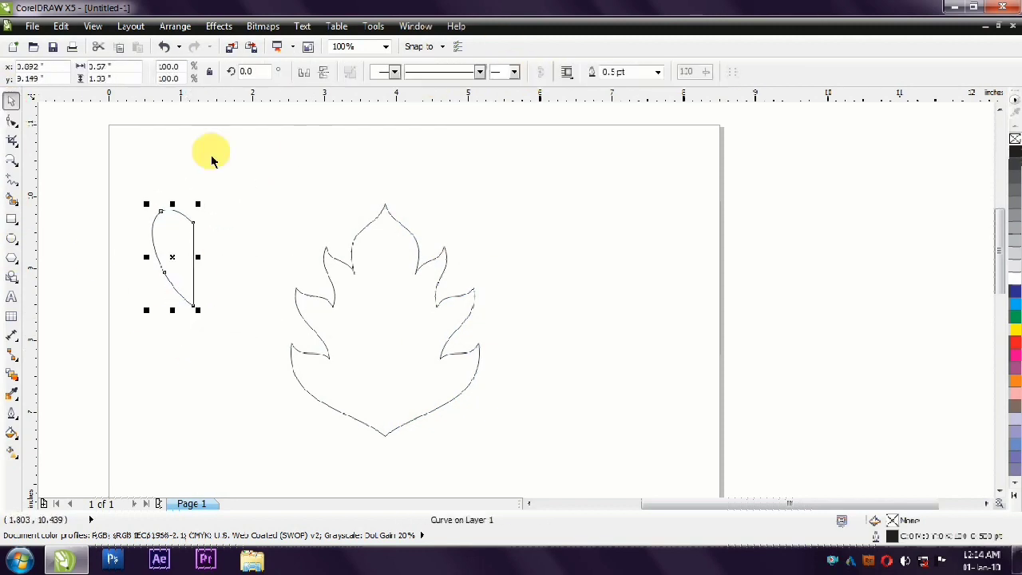
Mirror a copy of the half ellipse, combine both halves into a heart and reduce its height.
{"action": "left_click_drag", "start_coordinate": [221, 281], "coordinate": [221, 281]}
{"action": "key", "text": "ctrl+l"}
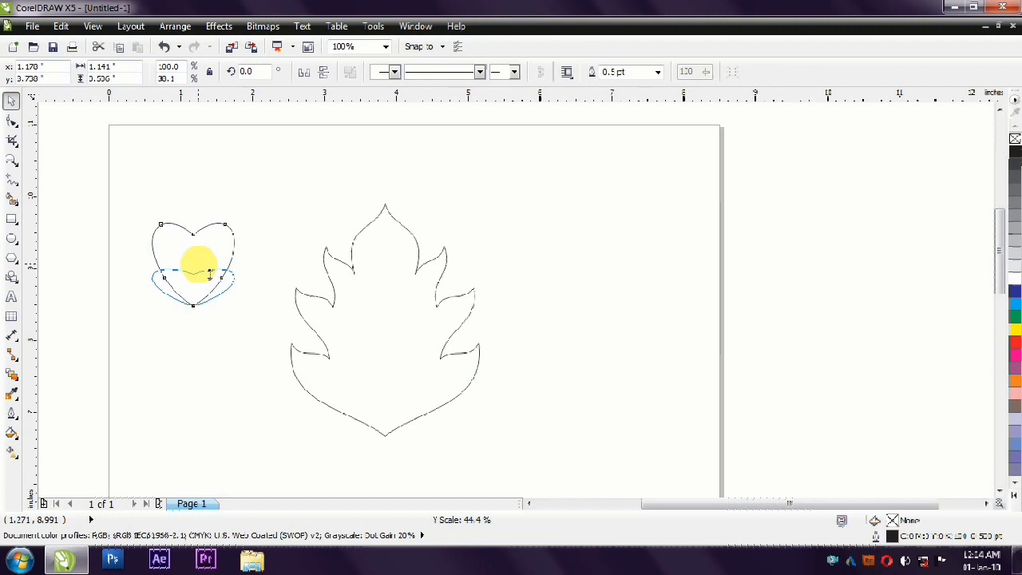
{"action": "scroll", "coordinate": [221, 303], "scroll_direction": "up", "scroll_amount": 2}
{"action": "scroll", "coordinate": [381, 311], "scroll_direction": "down", "scroll_amount": 1}
{"action": "scroll", "coordinate": [298, 418], "scroll_direction": "down", "scroll_amount": 1}
Create a smaller copy of the heart inside it, aligned near the lower tip.
{"action": "left_click", "coordinate": [278, 242], "text": "shift"}
{"action": "left_click_drag", "start_coordinate": [279, 242], "coordinate": [265, 262]}
{"action": "scroll", "coordinate": [203, 293], "scroll_direction": "up", "scroll_amount": 2}
{"action": "left_click", "coordinate": [331, 338]}
{"action": "left_click_drag", "start_coordinate": [356, 305], "coordinate": [392, 267]}
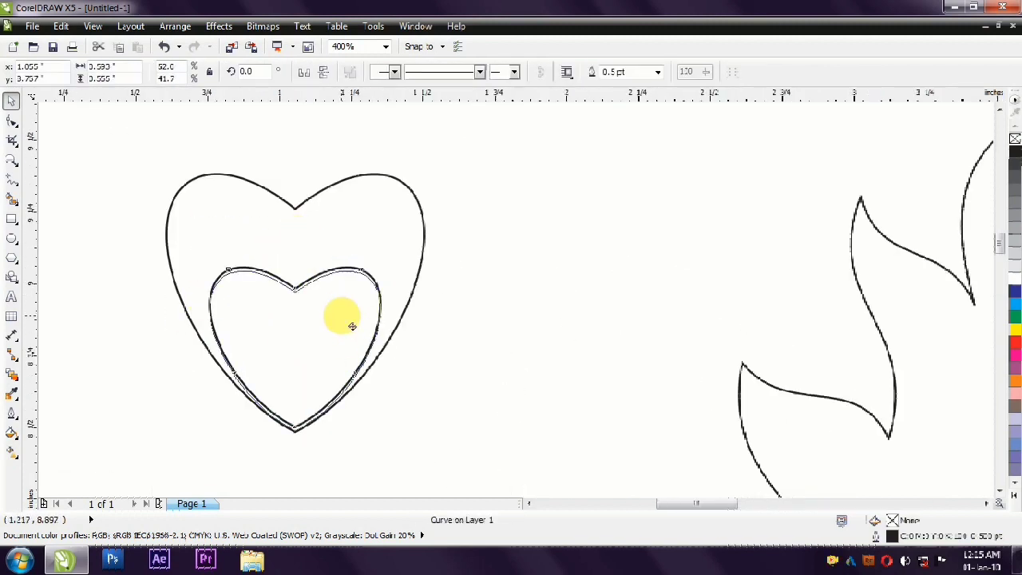
Group the two hearts and place them, resized, inside the feather just above its bottom point.
{"action": "scroll", "coordinate": [226, 235], "scroll_direction": "down", "scroll_amount": 2}
{"action": "left_click", "coordinate": [226, 236], "text": "shift"}
{"action": "left_click_drag", "start_coordinate": [230, 240], "coordinate": [430, 347]}
{"action": "left_click", "coordinate": [511, 279]}
{"action": "left_click_drag", "start_coordinate": [523, 290], "coordinate": [543, 290]}
{"action": "left_click_drag", "start_coordinate": [337, 425], "coordinate": [457, 319]}
Scale down the whole feather with its hearts and rotate it 31.7 degrees counterclockwise.
{"action": "scroll", "coordinate": [454, 317], "scroll_direction": "down", "scroll_amount": 1}
{"action": "left_click_drag", "start_coordinate": [165, 189], "coordinate": [406, 388]}
{"action": "left_click", "coordinate": [274, 297]}
{"action": "left_click_drag", "start_coordinate": [302, 323], "coordinate": [340, 329]}
{"action": "key", "text": "Escape"}
{"action": "scroll", "coordinate": [319, 278], "scroll_direction": "up", "scroll_amount": 1}
Draw a closed straight-sided nine-node hair outline about 4 in wide, extending from beside the feather's base to a lower-right point.
{"action": "left_click", "coordinate": [11, 179]}
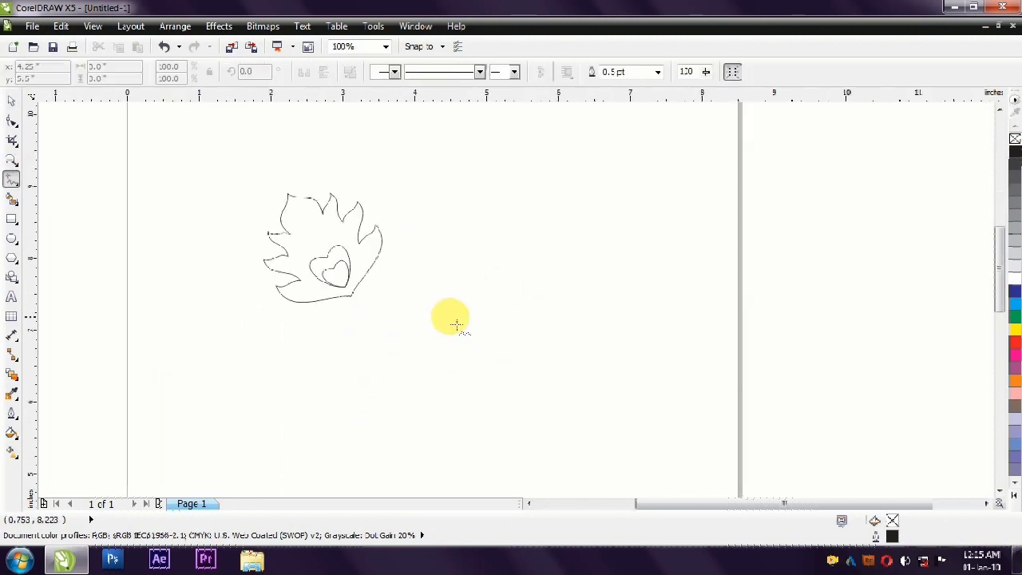
{"action": "left_click", "coordinate": [358, 325]}
{"action": "left_click", "coordinate": [477, 356]}
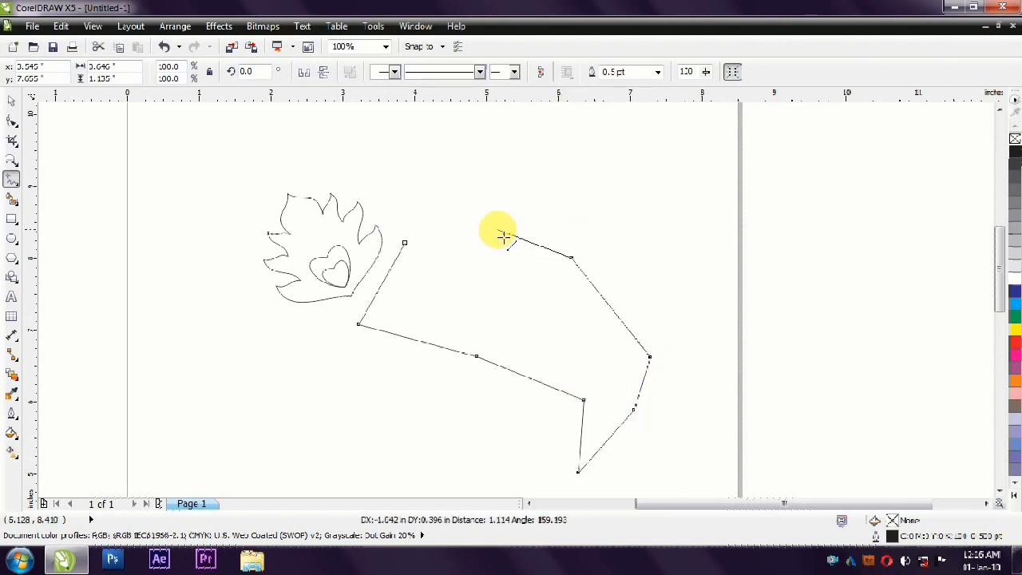
Convert the hair outline's segments to curves and bend them into a rounded shape starting at the feather's base.
{"action": "key", "text": "F10"}
{"action": "left_click_drag", "start_coordinate": [765, 201], "coordinate": [338, 486]}
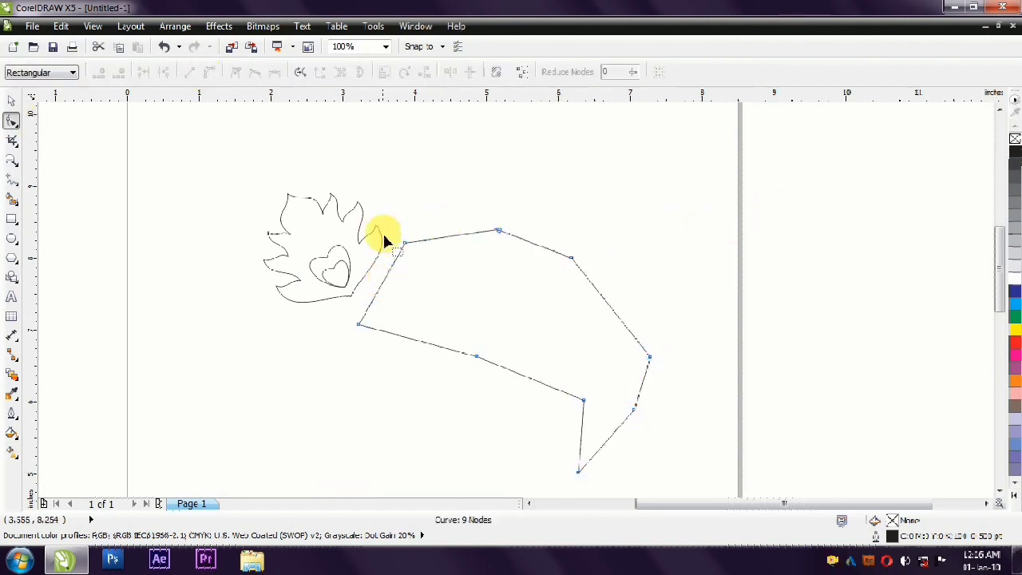
{"action": "left_click_drag", "start_coordinate": [360, 264], "coordinate": [342, 302]}
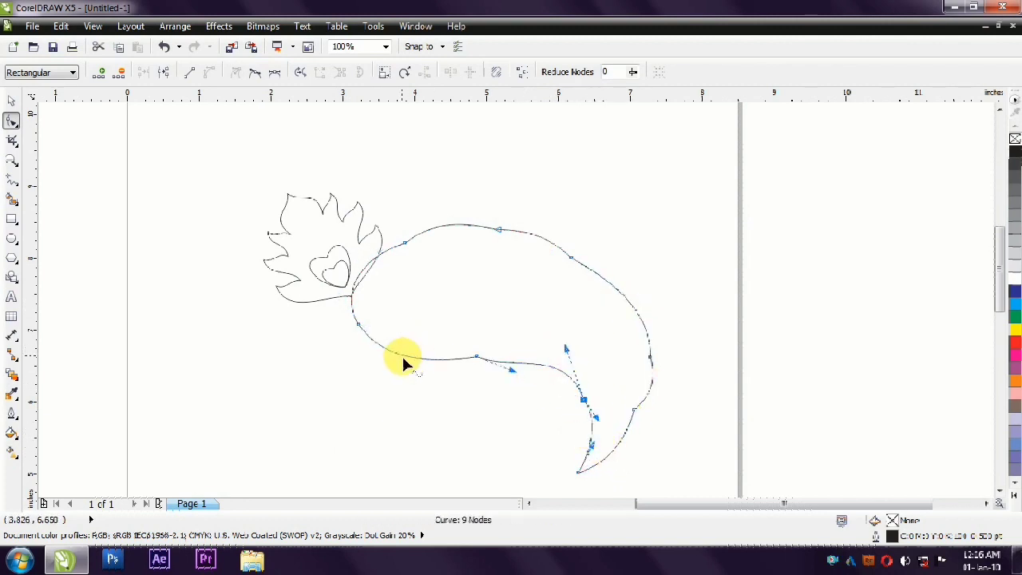
{"action": "left_click_drag", "start_coordinate": [476, 365], "coordinate": [566, 354]}
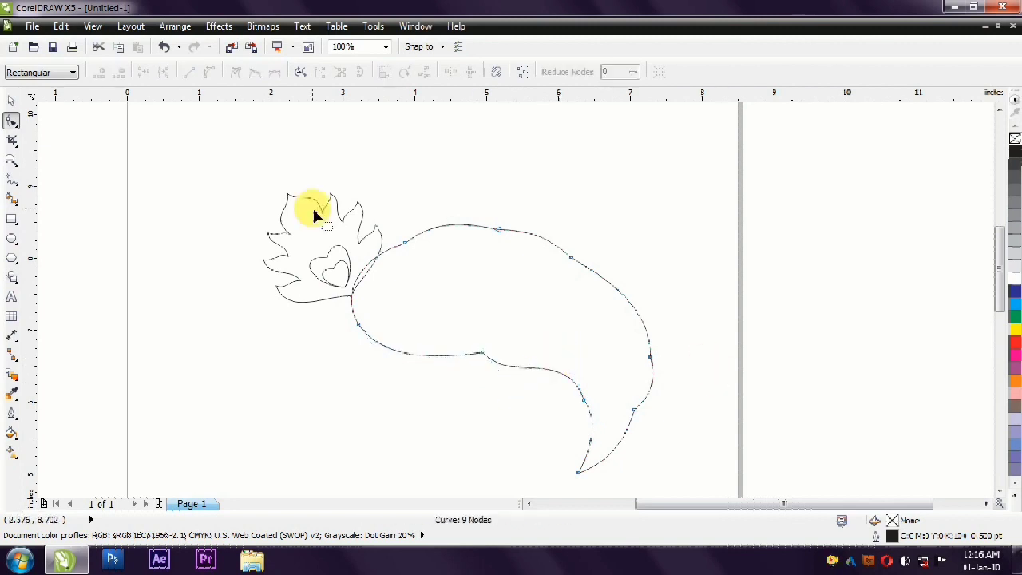
{"action": "scroll", "coordinate": [309, 210], "scroll_direction": "down", "scroll_amount": 2}
{"action": "left_click", "coordinate": [324, 285]}
{"action": "left_click_drag", "start_coordinate": [323, 285], "coordinate": [418, 365]}
{"action": "left_click", "coordinate": [326, 401]}
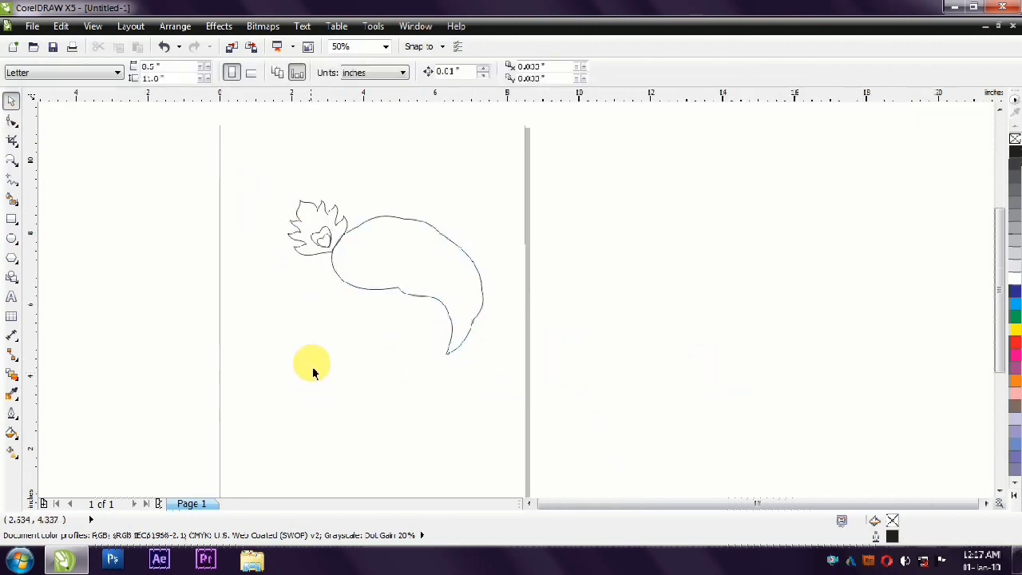
Draw a closed straight-sided six-node face outline about 4 in wide, overlapping the underside of the hair shape.
{"action": "key", "text": "F5"}
{"action": "left_click", "coordinate": [352, 277]}
{"action": "left_click", "coordinate": [309, 306]}
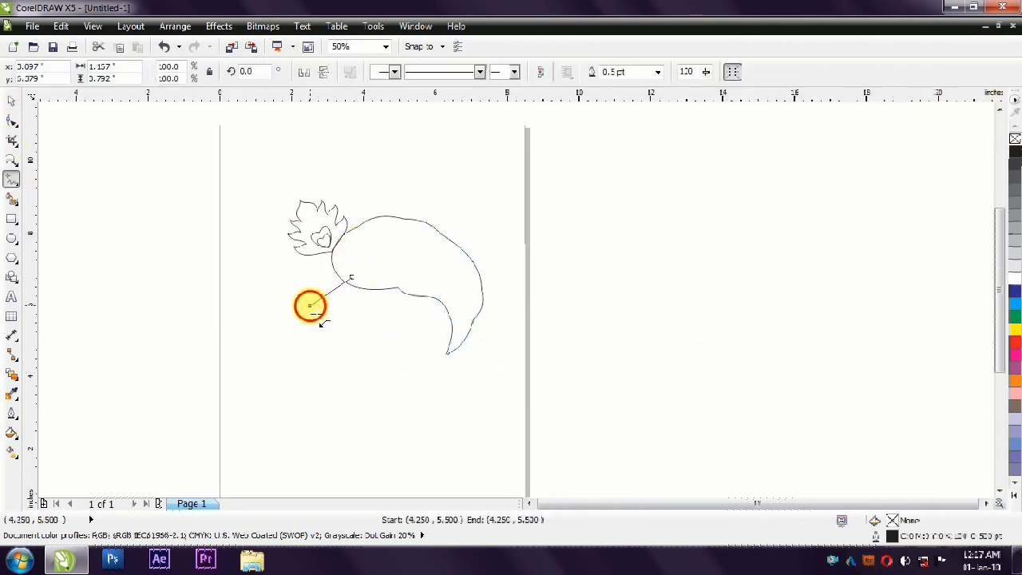
{"action": "left_click", "coordinate": [412, 395]}
{"action": "left_click", "coordinate": [441, 283]}
{"action": "left_click", "coordinate": [352, 278]}
Convert the face outline's segments to curves and bend the sides and chin into rounded contours.
{"action": "key", "text": "F10"}
{"action": "scroll", "coordinate": [298, 245], "scroll_direction": "up", "scroll_amount": 1}
{"action": "left_click", "coordinate": [391, 270]}
{"action": "left_click", "coordinate": [192, 73]}
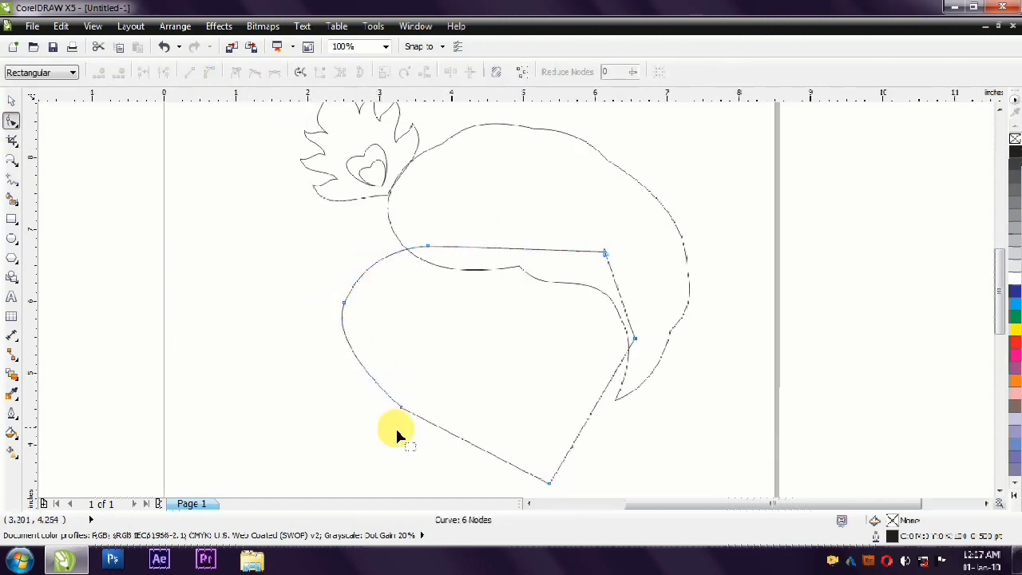
{"action": "scroll", "coordinate": [397, 436], "scroll_direction": "down", "scroll_amount": 3}
{"action": "left_click_drag", "start_coordinate": [275, 257], "coordinate": [275, 258]}
{"action": "left_click_drag", "start_coordinate": [418, 359], "coordinate": [378, 382]}
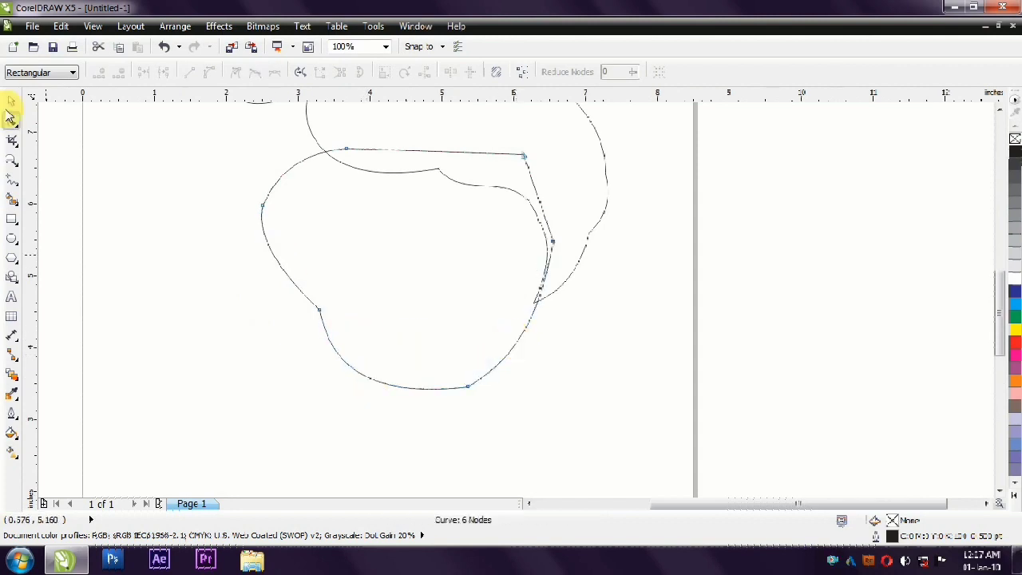
Fill the hair shape grey and the face shape light blue, with the face behind the hair.
{"action": "key", "text": "space"}
{"action": "scroll", "coordinate": [361, 267], "scroll_direction": "down", "scroll_amount": 1}
{"action": "left_click", "coordinate": [389, 336]}
{"action": "left_click", "coordinate": [1013, 244]}
{"action": "left_click", "coordinate": [414, 348]}
{"action": "left_click", "coordinate": [388, 372]}
{"action": "left_click", "coordinate": [1015, 100]}
{"action": "left_click_drag", "start_coordinate": [967, 96], "coordinate": [418, 319]}
{"action": "left_click", "coordinate": [1012, 178]}
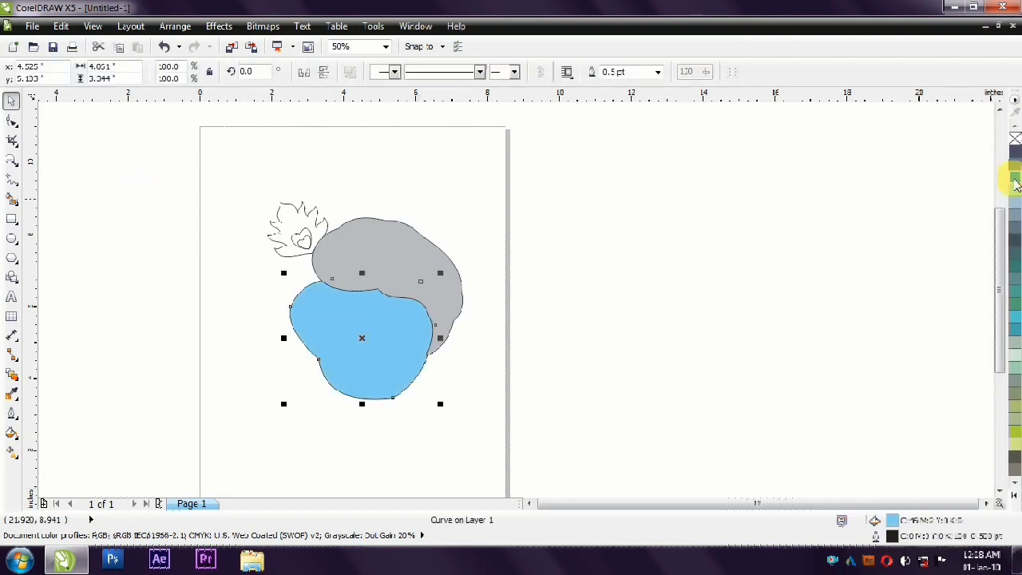
Draw a closed seven-node outline about 4.3 in tall from the feather's base around the face's left side to below the chin.
{"action": "left_click", "coordinate": [232, 287]}
{"action": "scroll", "coordinate": [235, 300], "scroll_direction": "up", "scroll_amount": 1}
{"action": "key", "text": "F5"}
{"action": "scroll", "coordinate": [372, 260], "scroll_direction": "down", "scroll_amount": 1}
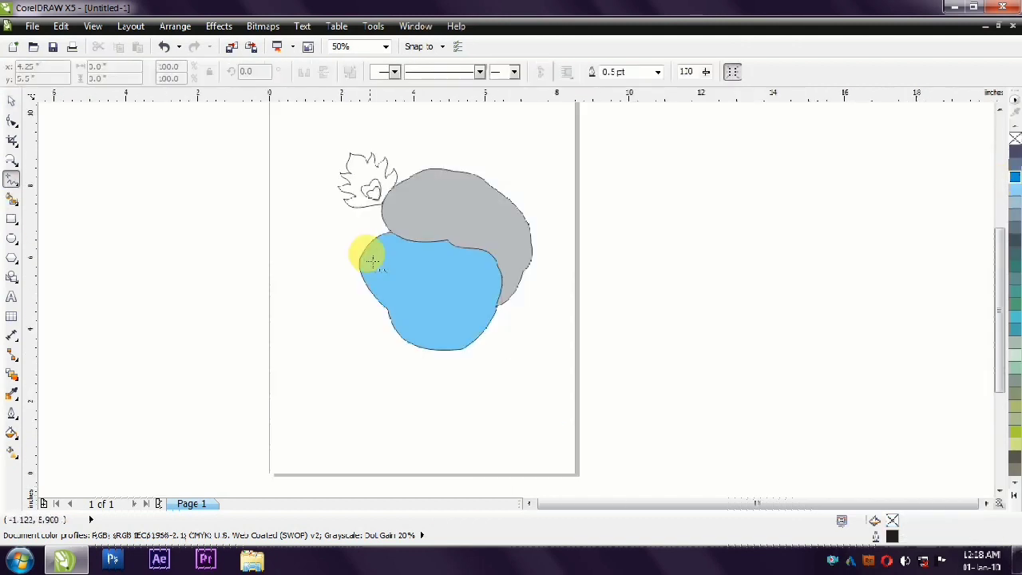
{"action": "left_click", "coordinate": [383, 204]}
{"action": "double_click", "coordinate": [345, 221]}
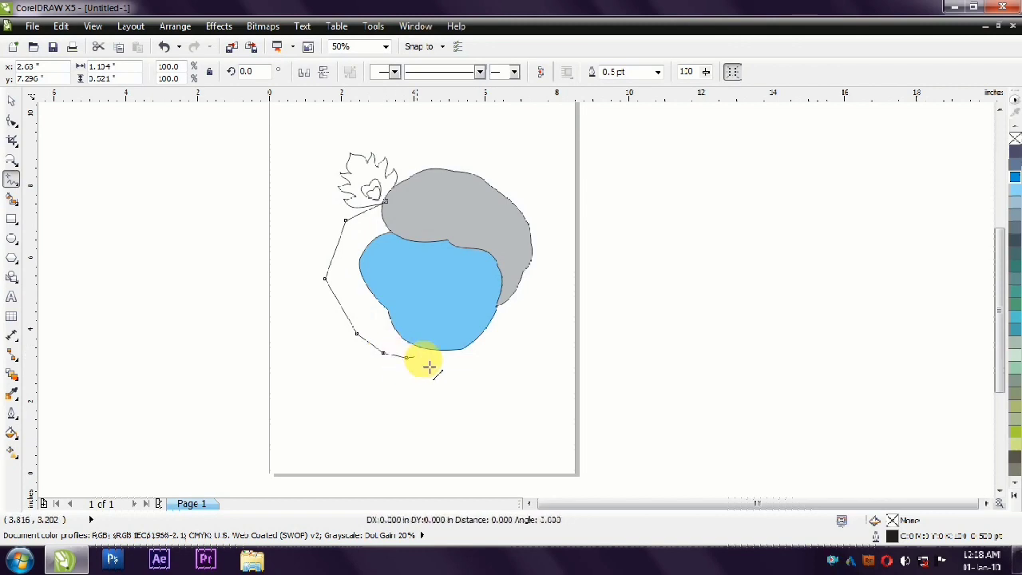
{"action": "left_click", "coordinate": [11, 178]}
{"action": "left_click", "coordinate": [384, 203]}
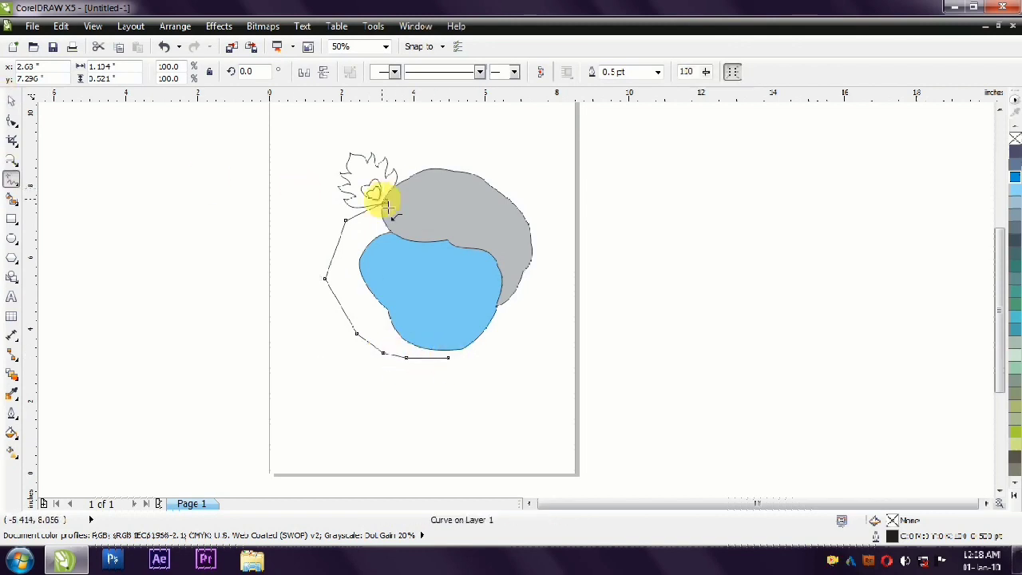
Convert the left hair outline's segments to curves, bend its outer side into wavy bulges and place it behind the face.
{"action": "left_click", "coordinate": [12, 120]}
{"action": "left_click_drag", "start_coordinate": [297, 182], "coordinate": [448, 361]}
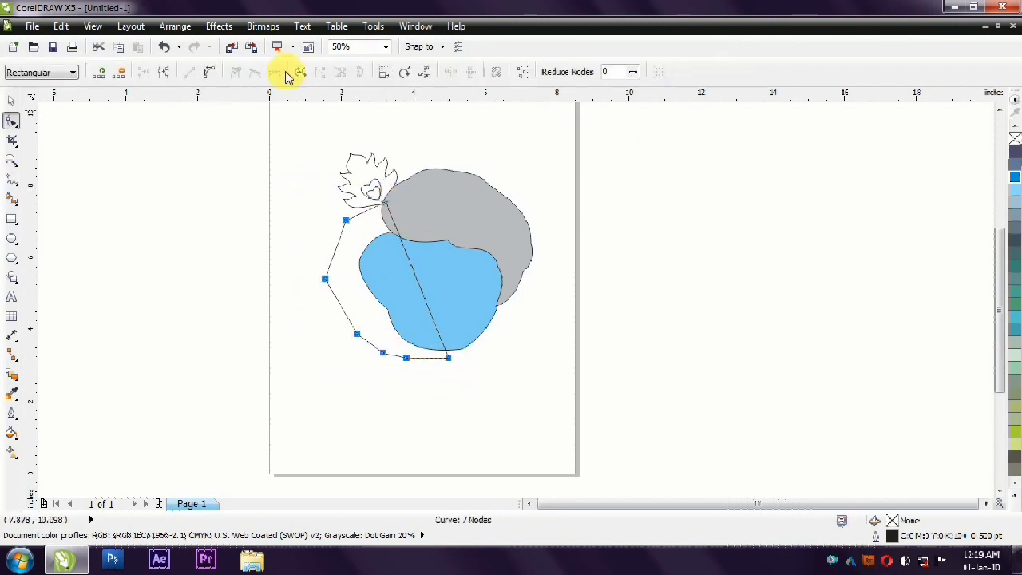
{"action": "scroll", "coordinate": [327, 196], "scroll_direction": "up", "scroll_amount": 1}
{"action": "scroll", "coordinate": [278, 258], "scroll_direction": "down", "scroll_amount": 3}
{"action": "scroll", "coordinate": [331, 299], "scroll_direction": "up", "scroll_amount": 3}
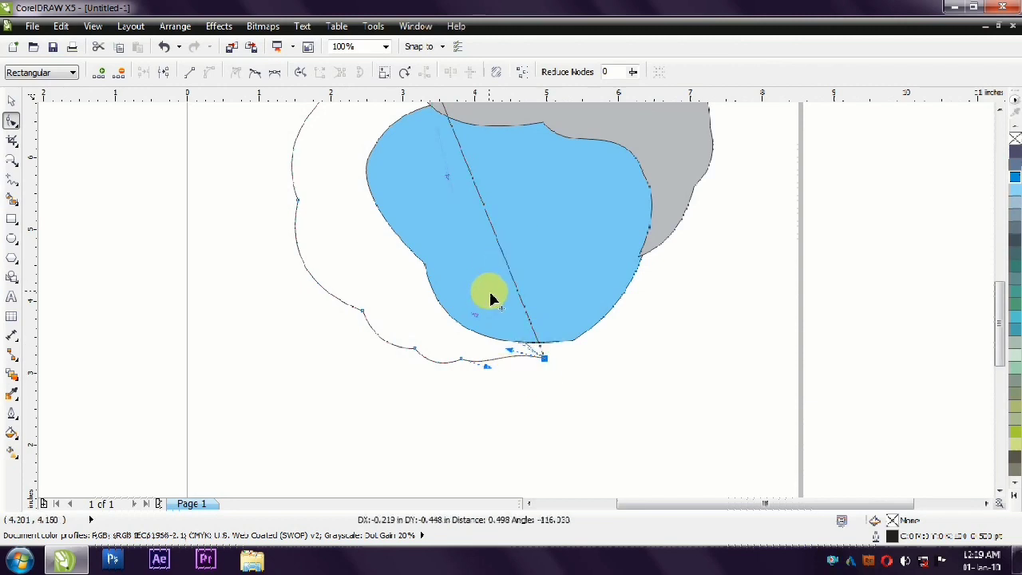
{"action": "scroll", "coordinate": [362, 379], "scroll_direction": "down", "scroll_amount": 1}
{"action": "key", "text": "space"}
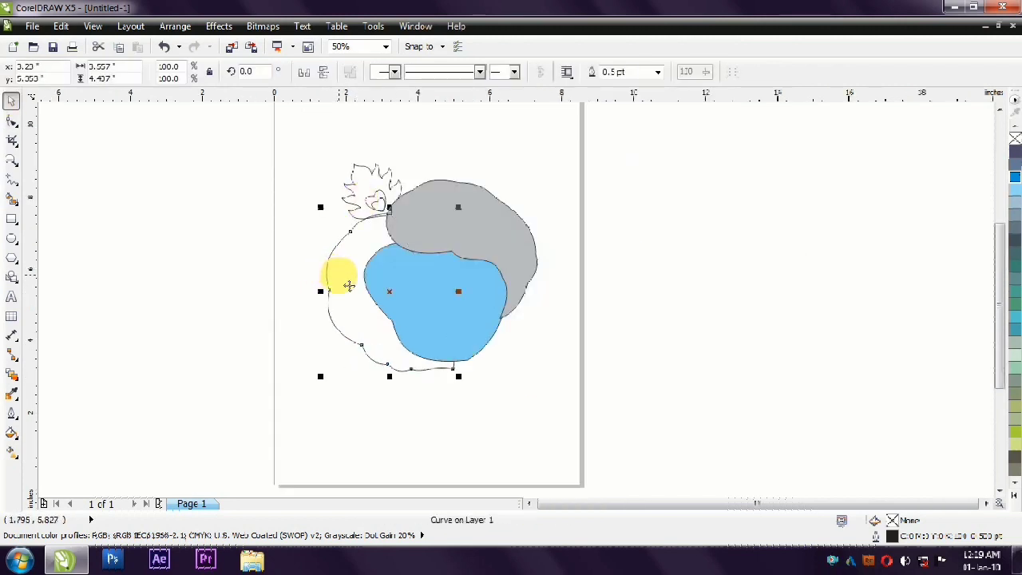
Fill both hair shapes dark slate blue and the feather turquoise.
{"action": "left_click", "coordinate": [1013, 172]}
{"action": "left_click", "coordinate": [426, 256]}
{"action": "left_click", "coordinate": [1007, 160]}
{"action": "left_click", "coordinate": [696, 282]}
{"action": "left_click", "coordinate": [361, 164]}
{"action": "left_click", "coordinate": [1014, 312]}
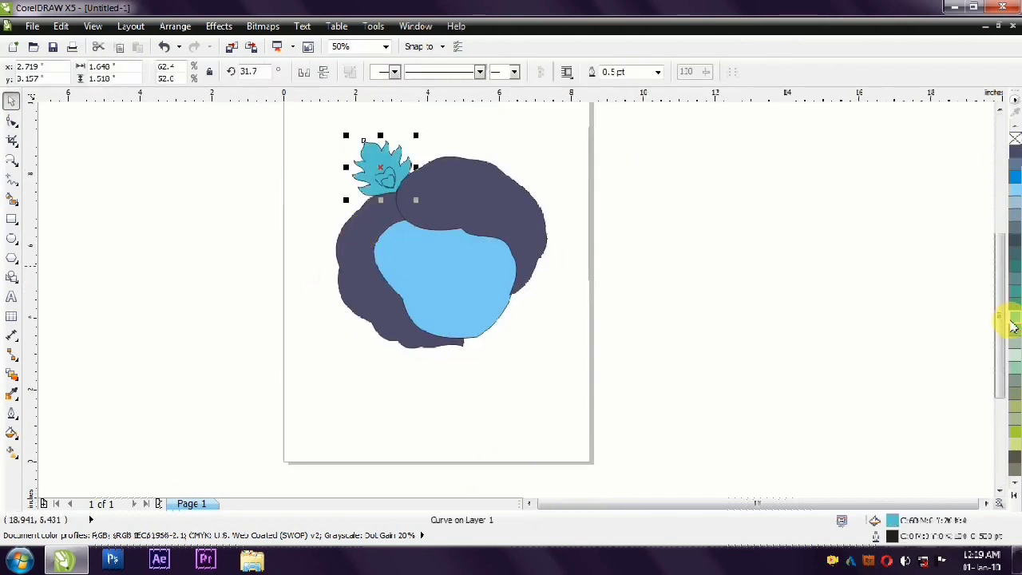
Fill the feather's outer heart tan and its inner heart purple.
{"action": "scroll", "coordinate": [426, 230], "scroll_direction": "up", "scroll_amount": 3}
{"action": "left_click", "coordinate": [427, 230]}
{"action": "left_click", "coordinate": [1013, 488]}
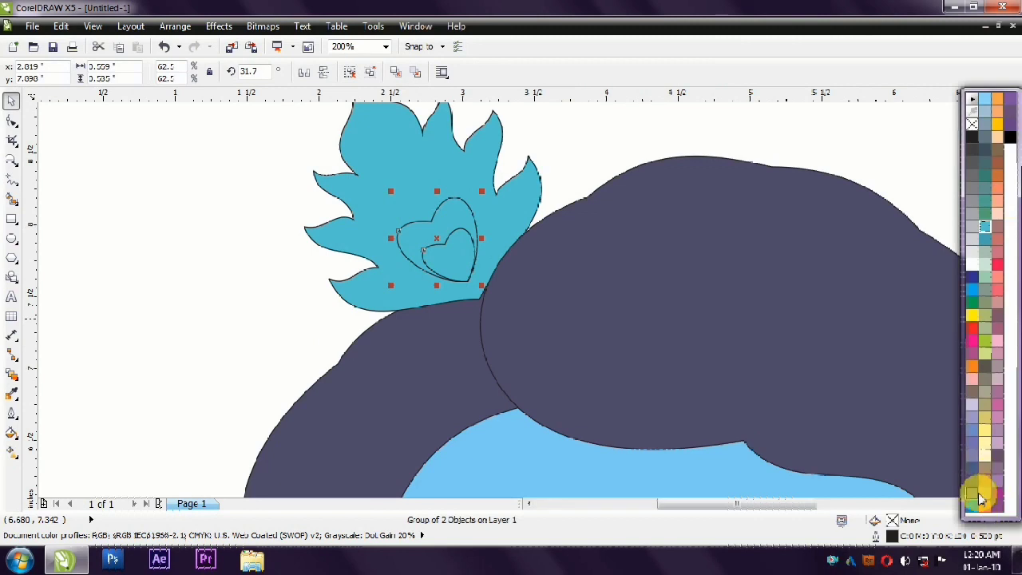
{"action": "left_click", "coordinate": [972, 489]}
{"action": "left_click", "coordinate": [434, 256], "text": "ctrl"}
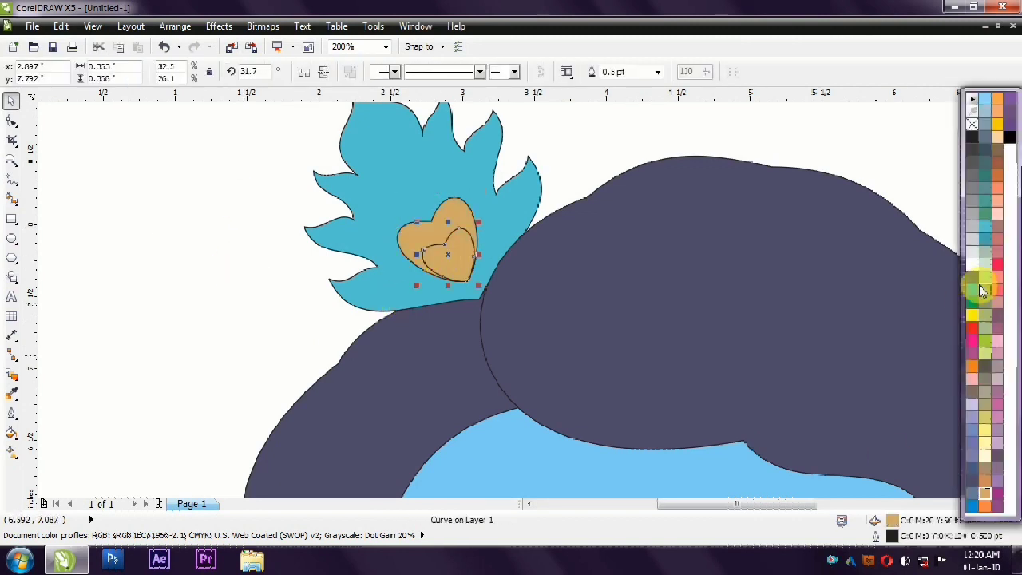
{"action": "left_click", "coordinate": [973, 276]}
{"action": "left_click", "coordinate": [285, 263]}
{"action": "scroll", "coordinate": [178, 258], "scroll_direction": "down", "scroll_amount": 2}
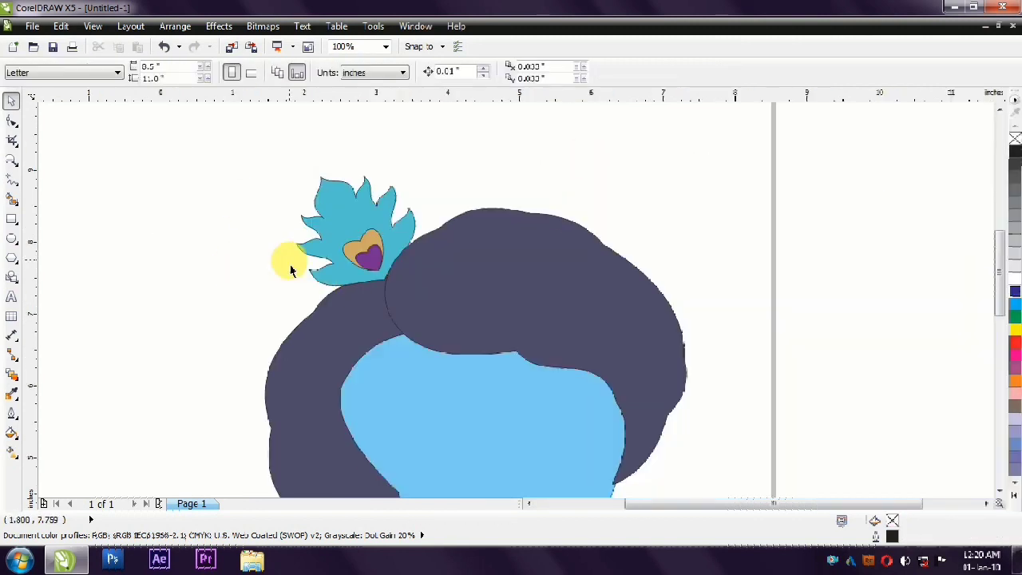
Remove the feather's outline and choose the Chrome Curtain texture from the Samples 8 library for its fill.
{"action": "scroll", "coordinate": [310, 188], "scroll_direction": "up", "scroll_amount": 2}
{"action": "left_click", "coordinate": [310, 189]}
{"action": "left_click", "coordinate": [12, 433]}
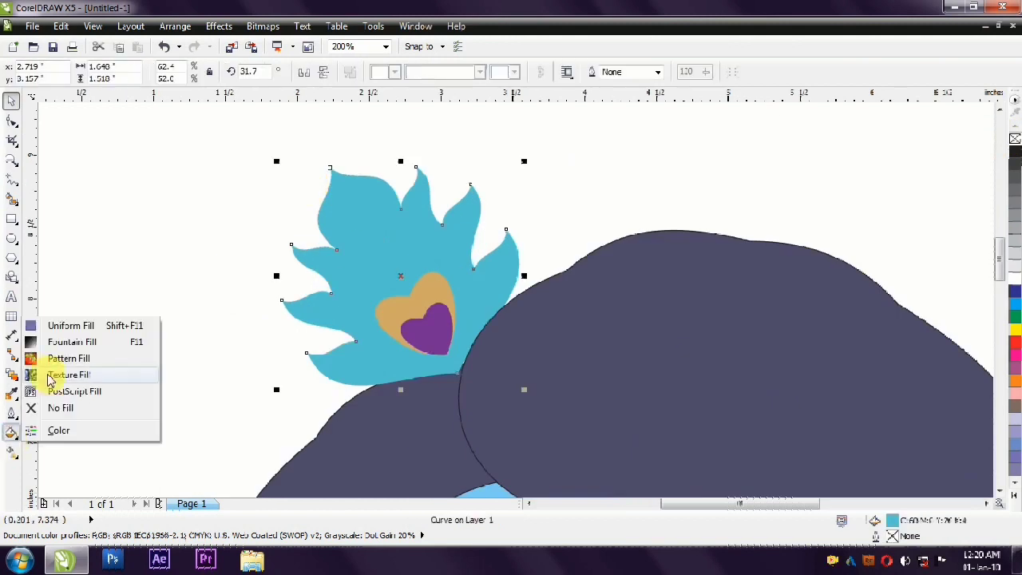
{"action": "left_click", "coordinate": [61, 372]}
{"action": "left_click", "coordinate": [416, 221]}
Set the texture's two colors to shades of teal green and yellow-green and apply the fill to the feather.
{"action": "left_click", "coordinate": [635, 276]}
{"action": "left_click", "coordinate": [646, 354]}
{"action": "left_click", "coordinate": [635, 297]}
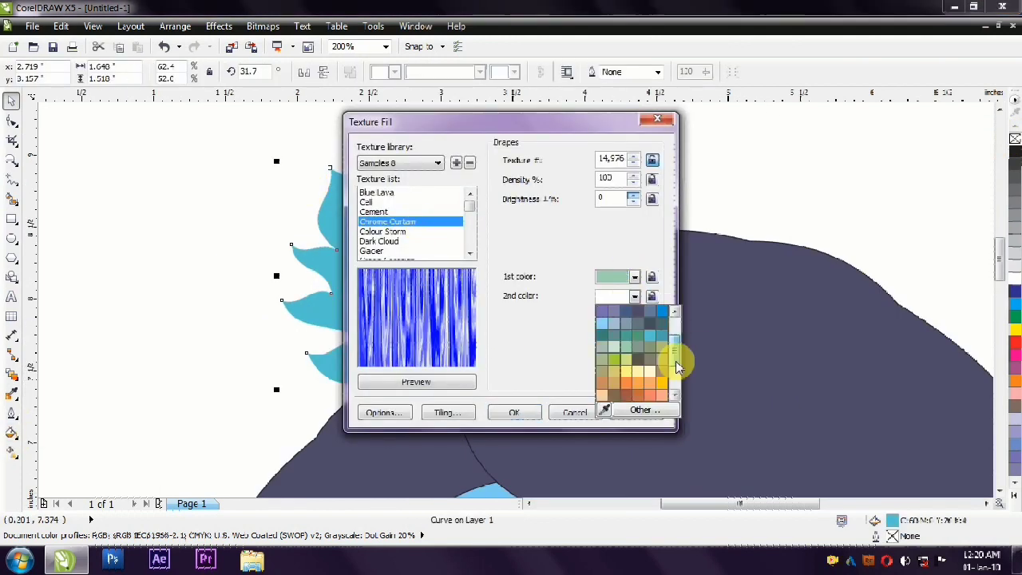
{"action": "left_click", "coordinate": [612, 346]}
{"action": "left_click", "coordinate": [635, 276]}
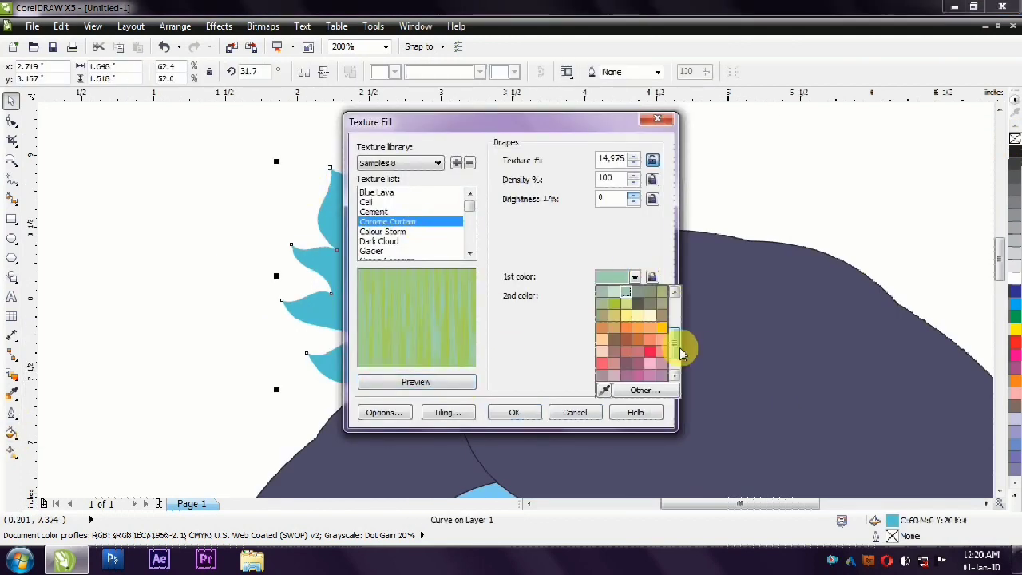
{"action": "left_click", "coordinate": [636, 313]}
{"action": "left_click", "coordinate": [515, 413]}
Skew the feather's texture fill so its stripes slant diagonally toward the upper left.
{"action": "left_click", "coordinate": [11, 449]}
{"action": "left_click_drag", "start_coordinate": [395, 165], "coordinate": [330, 169]}
{"action": "left_click_drag", "start_coordinate": [442, 169], "coordinate": [454, 142]}
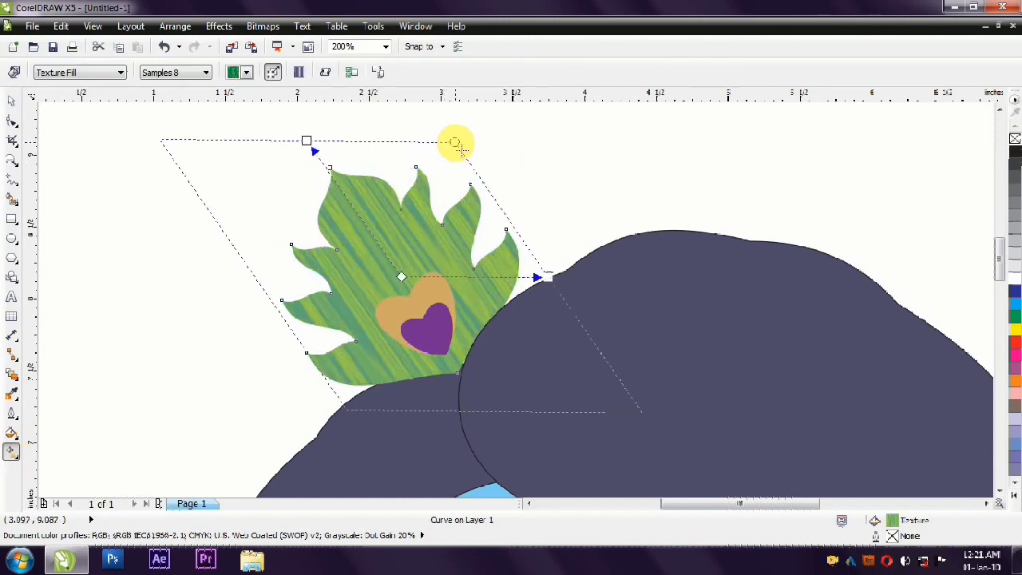
{"action": "left_click", "coordinate": [14, 108]}
Give the tan heart a dark green outline 4.006 pt wide.
{"action": "scroll", "coordinate": [202, 347], "scroll_direction": "down", "scroll_amount": 5}
{"action": "left_click_drag", "start_coordinate": [208, 184], "coordinate": [527, 484]}
{"action": "scroll", "coordinate": [290, 155], "scroll_direction": "up", "scroll_amount": 5}
{"action": "left_click", "coordinate": [519, 230]}
{"action": "left_click", "coordinate": [442, 221]}
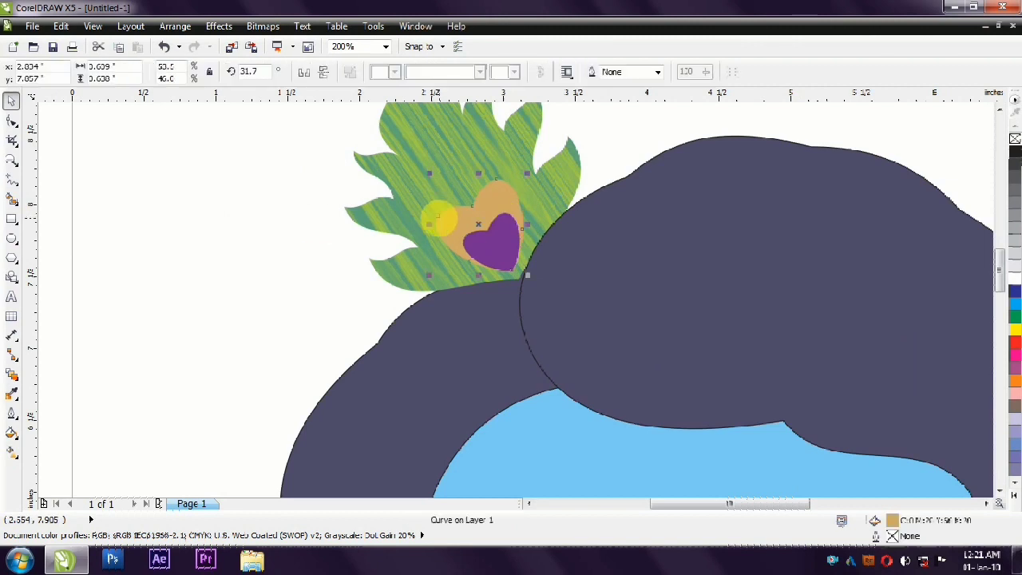
{"action": "double_click", "coordinate": [892, 544]}
{"action": "left_click", "coordinate": [432, 162]}
{"action": "left_click", "coordinate": [437, 276]}
{"action": "left_click", "coordinate": [552, 322]}
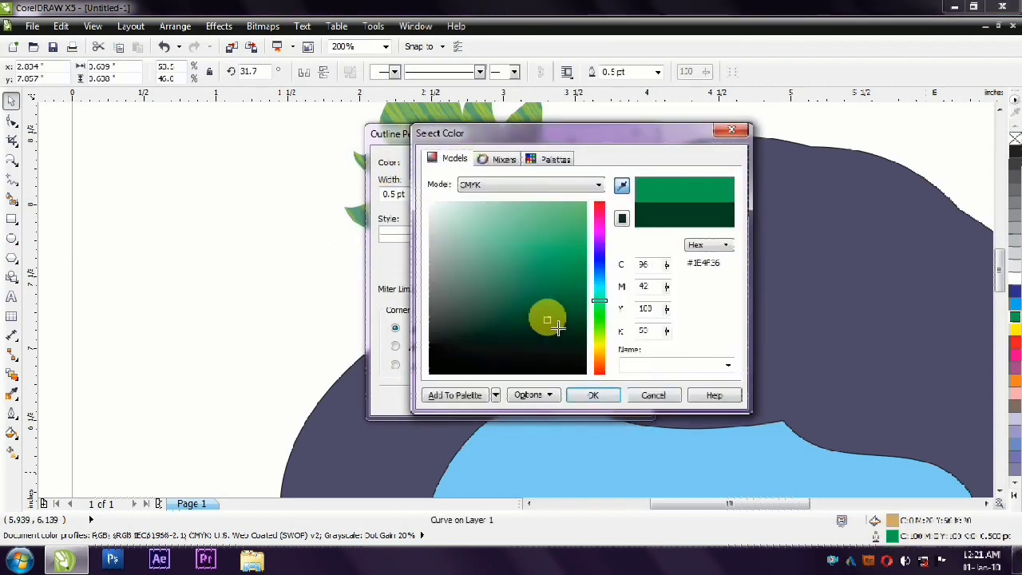
{"action": "left_click", "coordinate": [588, 395]}
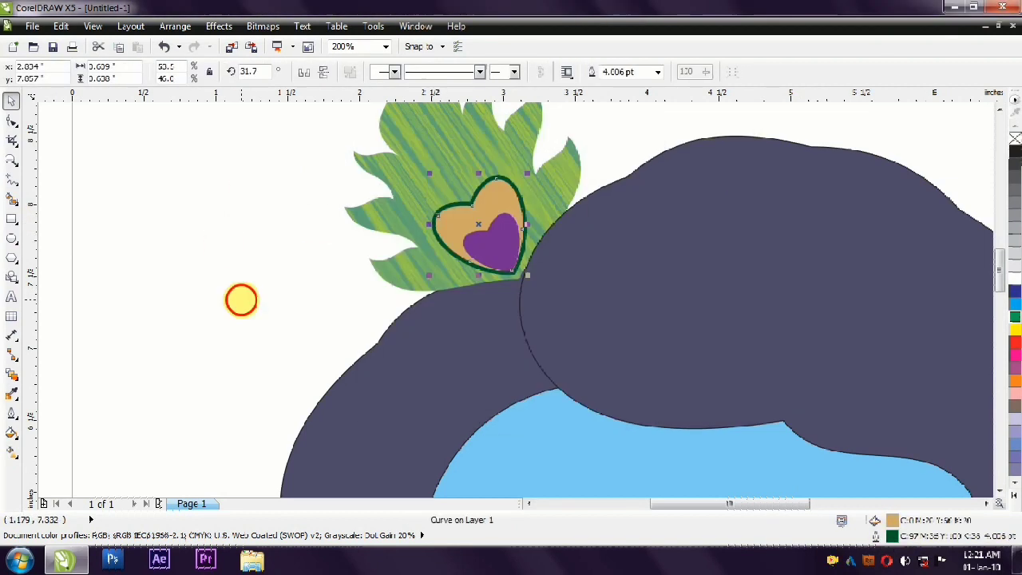
Set the tan heart's outline width to 2.003 pt.
{"action": "left_click", "coordinate": [497, 400]}
{"action": "left_click", "coordinate": [341, 269]}
{"action": "left_click", "coordinate": [520, 317]}
Apply a radial fountain fill to the tan heart, running from a white center to tan edges.
{"action": "key", "text": "g"}
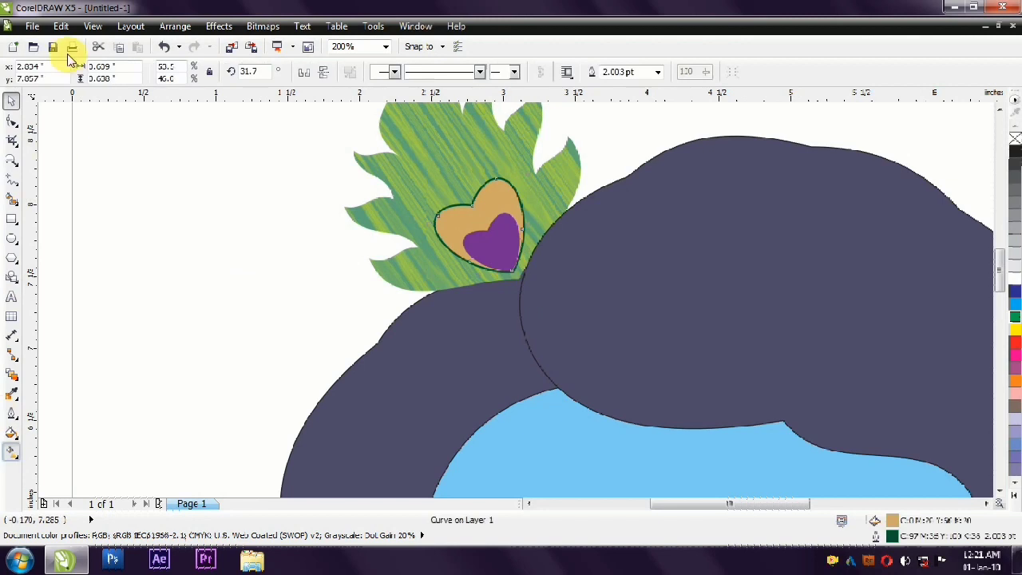
{"action": "left_click", "coordinate": [80, 72]}
{"action": "left_click", "coordinate": [73, 114]}
{"action": "left_click", "coordinate": [519, 225]}
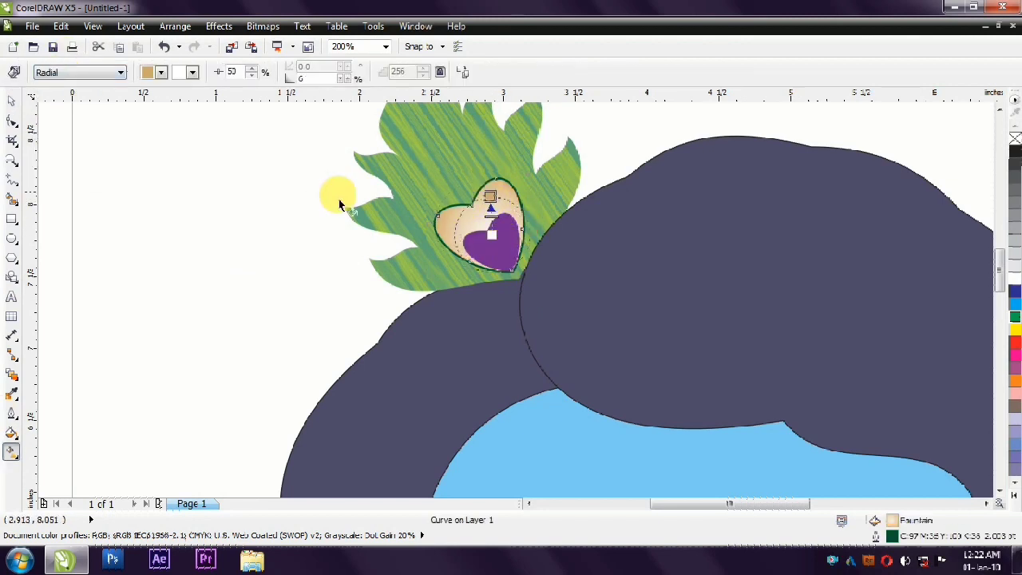
Change the center color of the tan heart's radial fill to yellow.
{"action": "key", "text": "space"}
{"action": "key", "text": "Escape"}
{"action": "scroll", "coordinate": [162, 221], "scroll_direction": "down", "scroll_amount": 5}
{"action": "scroll", "coordinate": [192, 275], "scroll_direction": "up", "scroll_amount": 5}
{"action": "scroll", "coordinate": [297, 201], "scroll_direction": "down", "scroll_amount": 3}
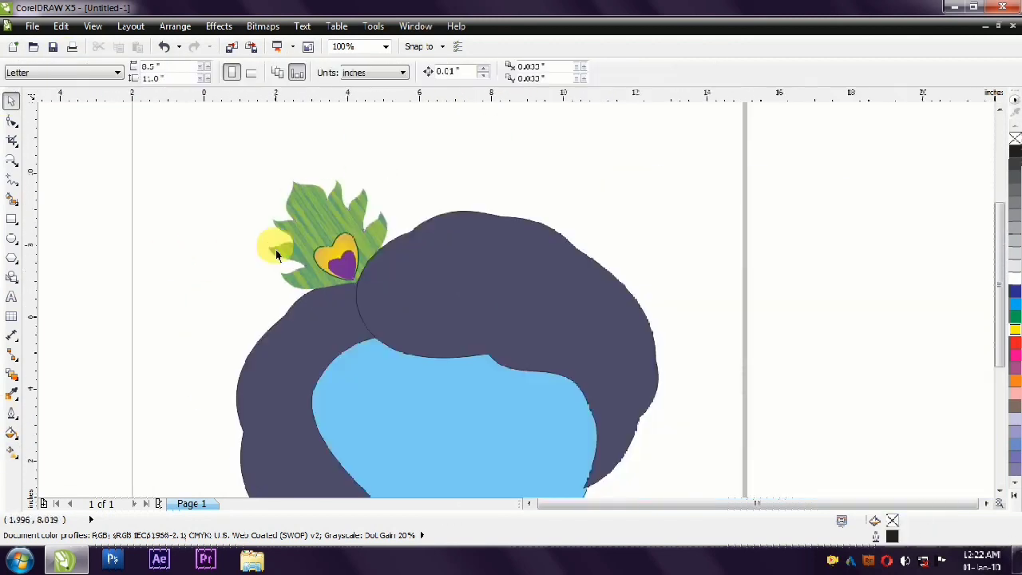
Draw a circle about 0.854 inches in diameter outside the page, to the left of the head.
{"action": "scroll", "coordinate": [319, 473], "scroll_direction": "up", "scroll_amount": 2}
{"action": "left_click", "coordinate": [12, 238]}
{"action": "key", "text": "F3"}
{"action": "left_click_drag", "start_coordinate": [152, 197], "coordinate": [192, 237]}
{"action": "left_click", "coordinate": [12, 102]}
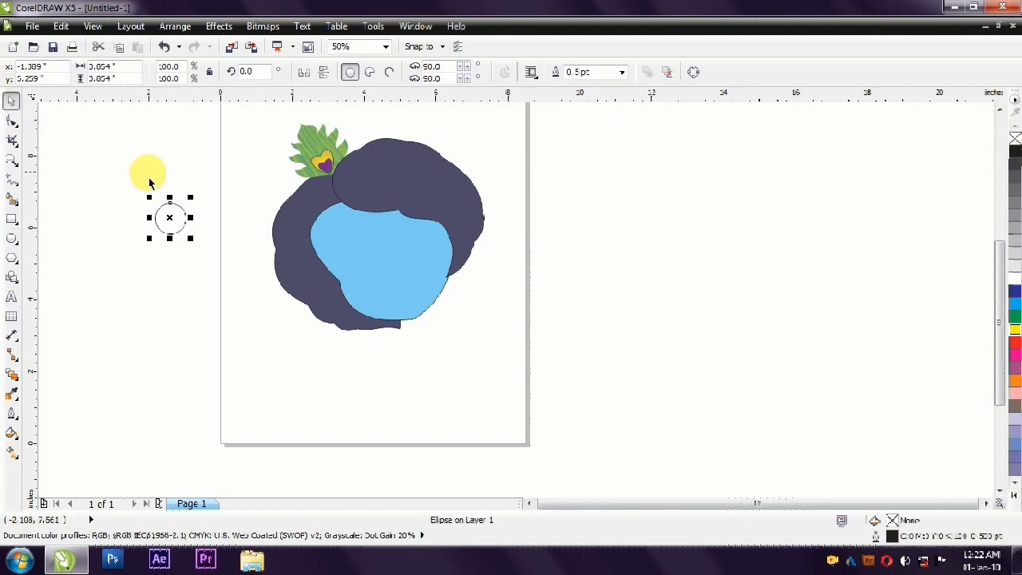
Copy the heart's gold radial fill onto the circle and remove the circle's outline.
{"action": "scroll", "coordinate": [148, 172], "scroll_direction": "up", "scroll_amount": 1}
{"action": "left_click_drag", "start_coordinate": [482, 154], "coordinate": [210, 244]}
{"action": "left_click", "coordinate": [228, 239]}
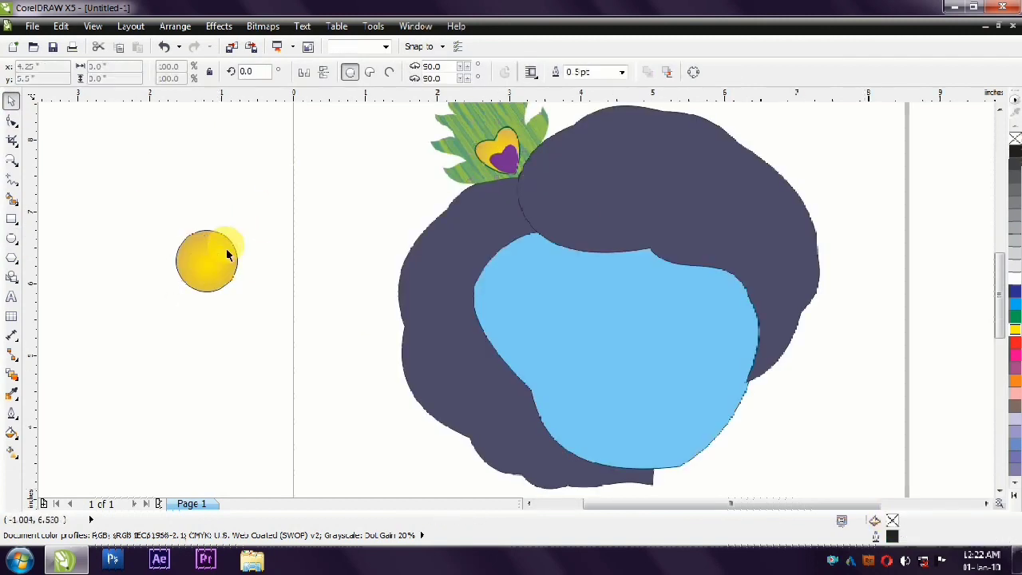
{"action": "right_click", "coordinate": [1014, 139]}
Add two smaller concentric copies inside the gold circle and fill the innermost one red.
{"action": "scroll", "coordinate": [305, 264], "scroll_direction": "up", "scroll_amount": 2}
{"action": "scroll", "coordinate": [269, 205], "scroll_direction": "down", "scroll_amount": 1}
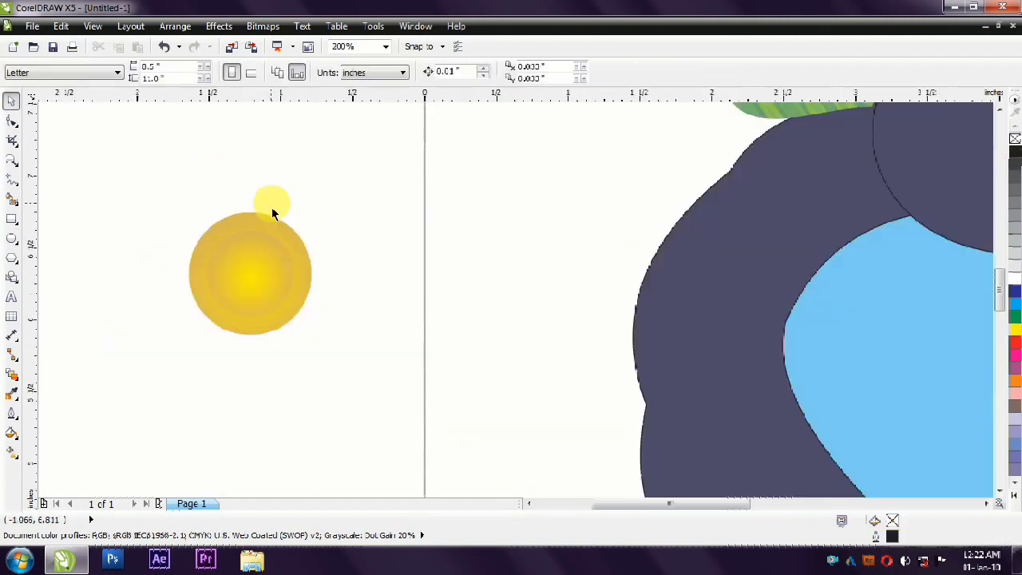
{"action": "scroll", "coordinate": [240, 280], "scroll_direction": "down", "scroll_amount": 1}
{"action": "scroll", "coordinate": [239, 281], "scroll_direction": "up", "scroll_amount": 1}
{"action": "left_click", "coordinate": [1014, 342]}
Apply a radial fountain fill to the innermost circle, running from a magenta center to purple edges.
{"action": "key", "text": "g"}
{"action": "left_click", "coordinate": [80, 72]}
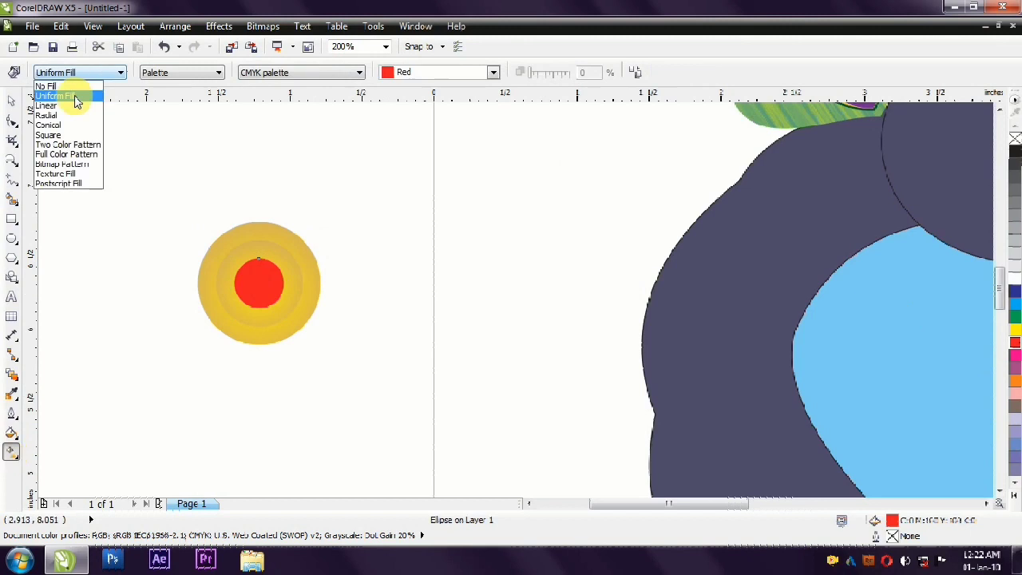
{"action": "left_click", "coordinate": [56, 119]}
{"action": "left_click", "coordinate": [160, 72]}
{"action": "left_click", "coordinate": [159, 86]}
{"action": "key", "text": "space"}
{"action": "left_click", "coordinate": [187, 226]}
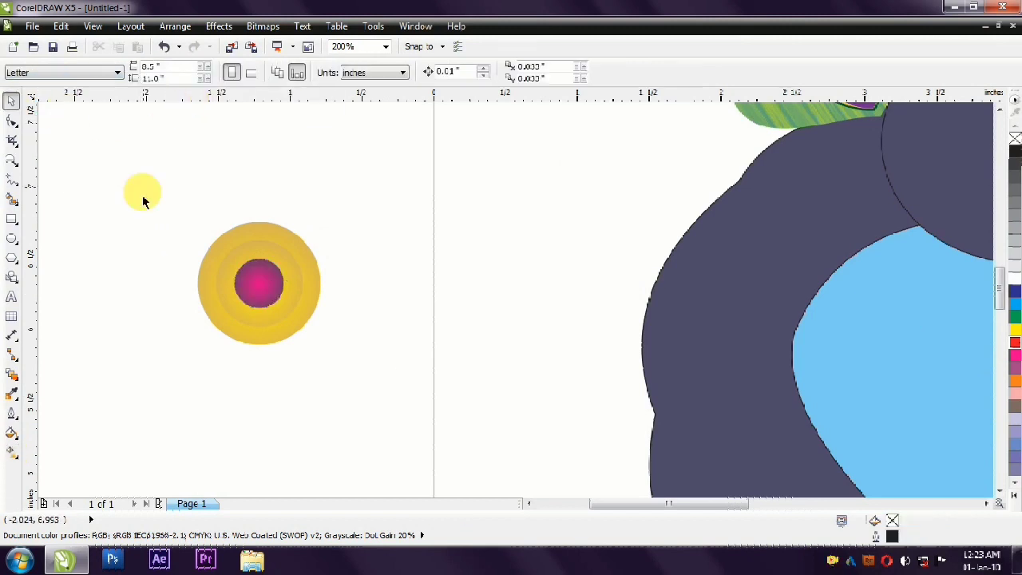
Group the three circles and place a copy reduced to about 0.271 inches directly above the large one, touching its rim.
{"action": "left_click_drag", "start_coordinate": [154, 196], "coordinate": [331, 367]}
{"action": "left_click_drag", "start_coordinate": [264, 301], "coordinate": [260, 177]}
{"action": "left_click_drag", "start_coordinate": [324, 226], "coordinate": [283, 208]}
{"action": "scroll", "coordinate": [252, 197], "scroll_direction": "up", "scroll_amount": 1}
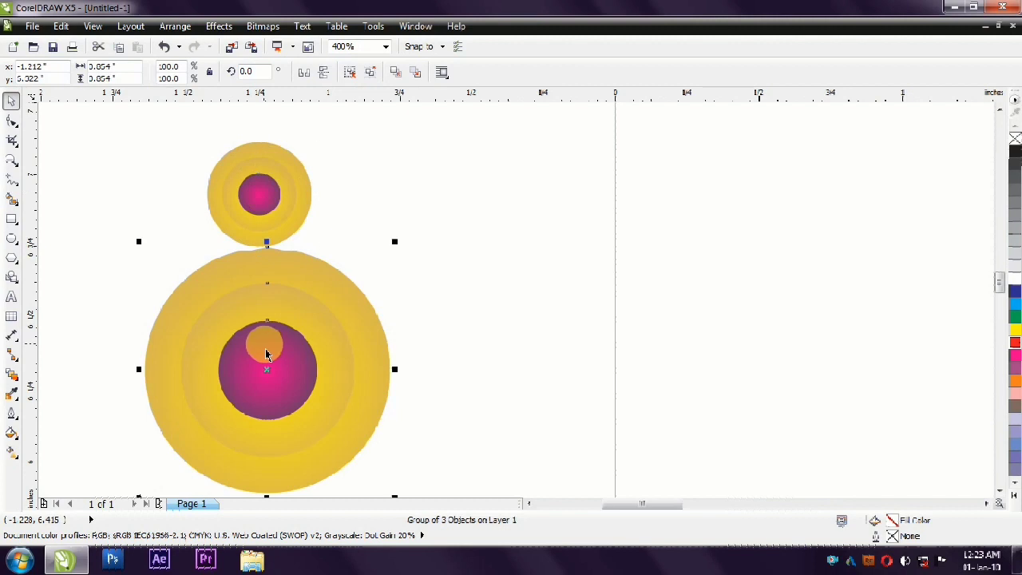
{"action": "left_click_drag", "start_coordinate": [316, 136], "coordinate": [323, 172]}
Repeat rotated copies of the small circle group around the large circle's center until eleven surround it.
{"action": "left_click", "coordinate": [269, 192]}
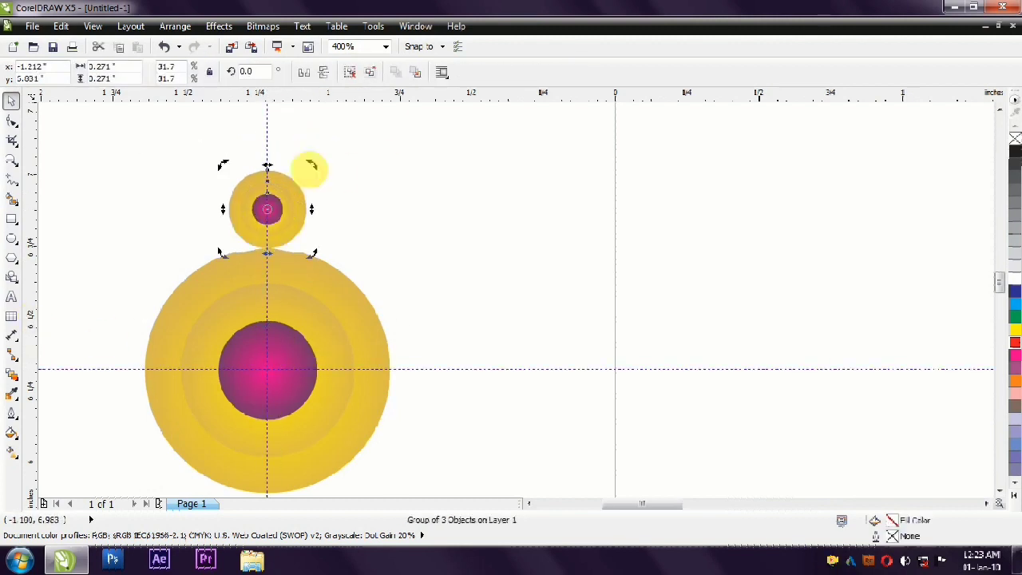
{"action": "left_click_drag", "start_coordinate": [313, 254], "coordinate": [392, 234]}
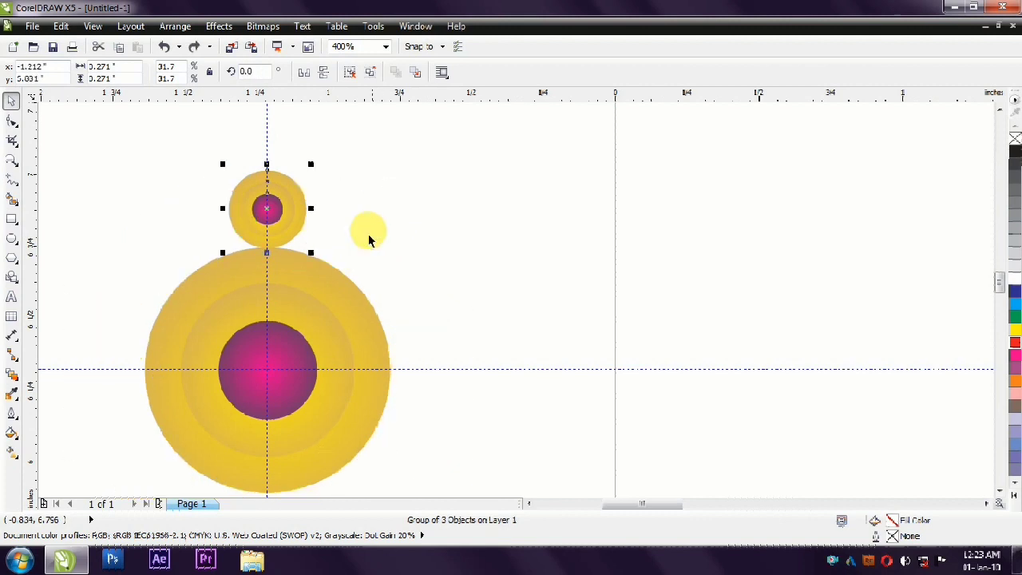
{"action": "left_click_drag", "start_coordinate": [368, 234], "coordinate": [388, 246]}
{"action": "key", "text": "ctrl+r"}
{"action": "key", "text": "ctrl+r"}
{"action": "key", "text": "ctrl+r"}
{"action": "key", "text": "ctrl+r"}
{"action": "key", "text": "ctrl+r"}
{"action": "key", "text": "ctrl+r"}
{"action": "key", "text": "ctrl+r"}
{"action": "key", "text": "ctrl+r"}
{"action": "key", "text": "ctrl+z"}
Select all 12 medallion objects and rotate them to 156 degrees so the gap in the ring faces downward.
{"action": "scroll", "coordinate": [360, 238], "scroll_direction": "down", "scroll_amount": 1}
{"action": "key", "text": "ctrl+a"}
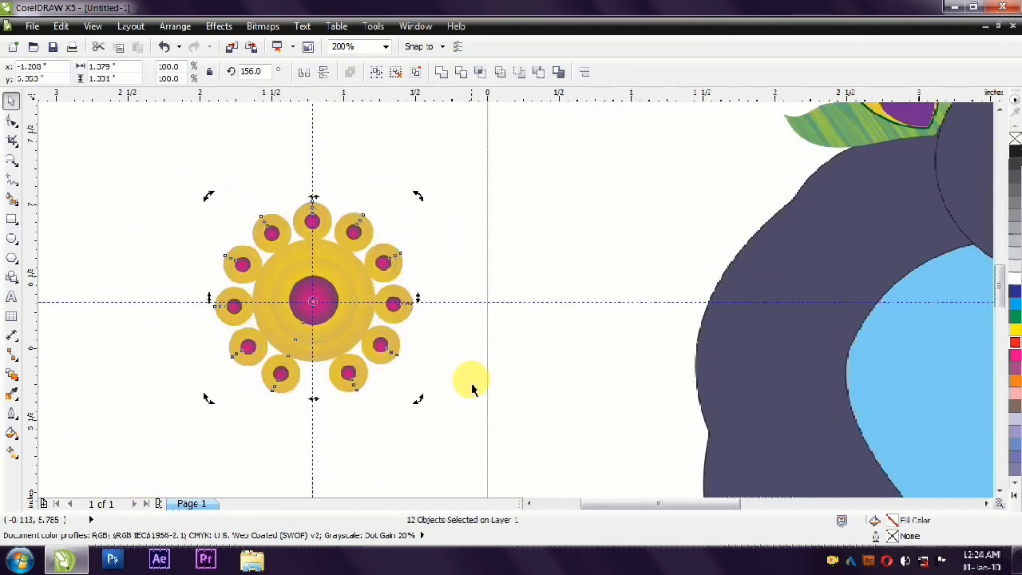
{"action": "left_click", "coordinate": [176, 244]}
{"action": "scroll", "coordinate": [176, 244], "scroll_direction": "down", "scroll_amount": 1}
{"action": "left_click", "coordinate": [254, 244]}
Draw a rectangle from below the medallion's center out to its left and convert it to curves.
{"action": "left_click", "coordinate": [12, 217]}
{"action": "mouse_move", "coordinate": [128, 285]}
{"action": "left_mouse_down"}
{"action": "mouse_move", "coordinate": [249, 341]}
{"action": "mouse_move", "coordinate": [247, 332]}
{"action": "left_mouse_up"}
{"action": "left_click", "coordinate": [714, 71]}
Lower the rectangle's outer upper corner and bend its top edge into an S-curve rising to the medallion's center.
{"action": "left_click", "coordinate": [12, 118]}
{"action": "left_click_drag", "start_coordinate": [126, 299], "coordinate": [269, 285]}
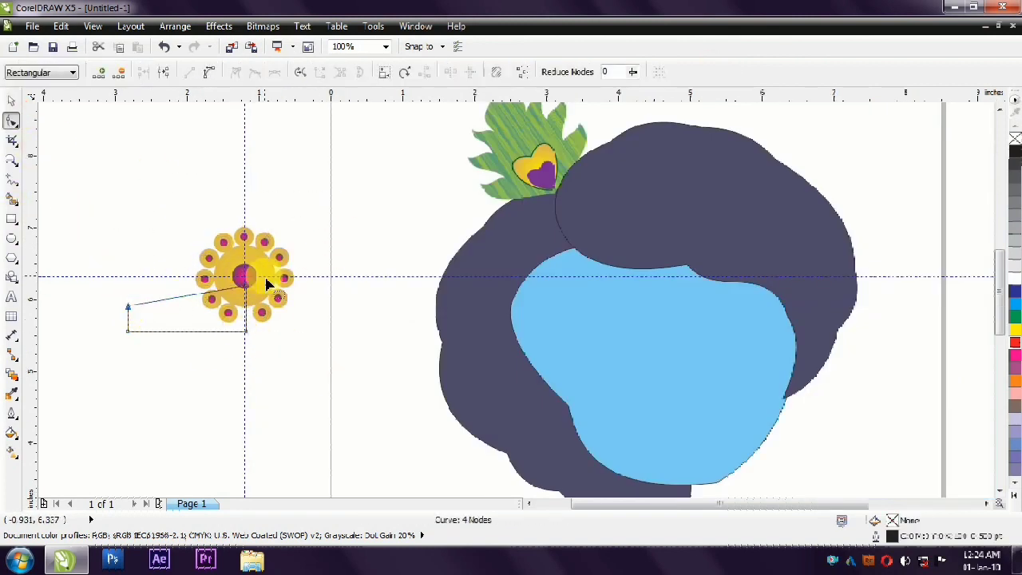
{"action": "left_click_drag", "start_coordinate": [205, 296], "coordinate": [230, 318]}
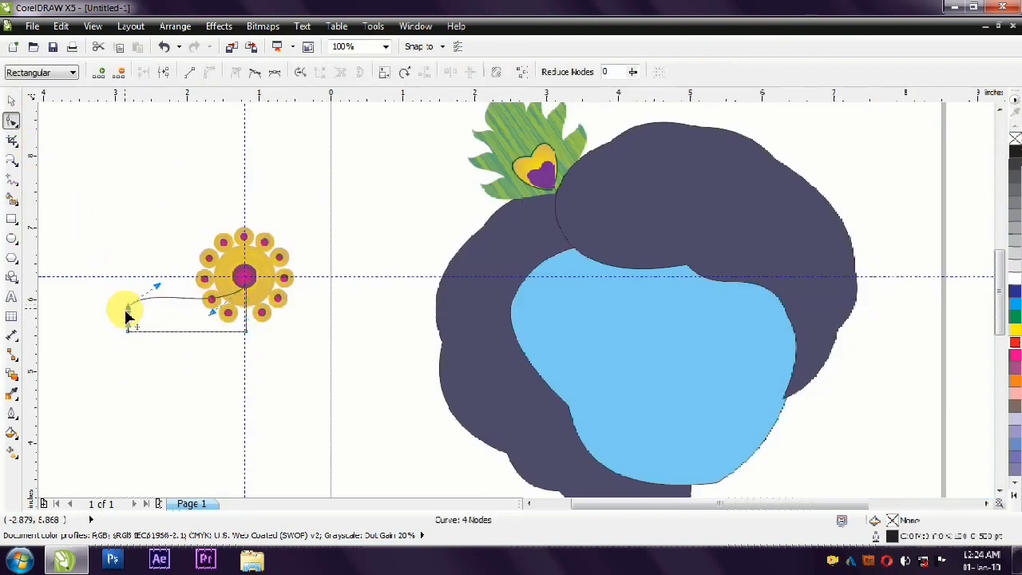
{"action": "left_click", "coordinate": [12, 100]}
Copy the gold fill onto the curved shape, mirror a copy to the right and weld both halves into one band.
{"action": "scroll", "coordinate": [183, 319], "scroll_direction": "up", "scroll_amount": 2}
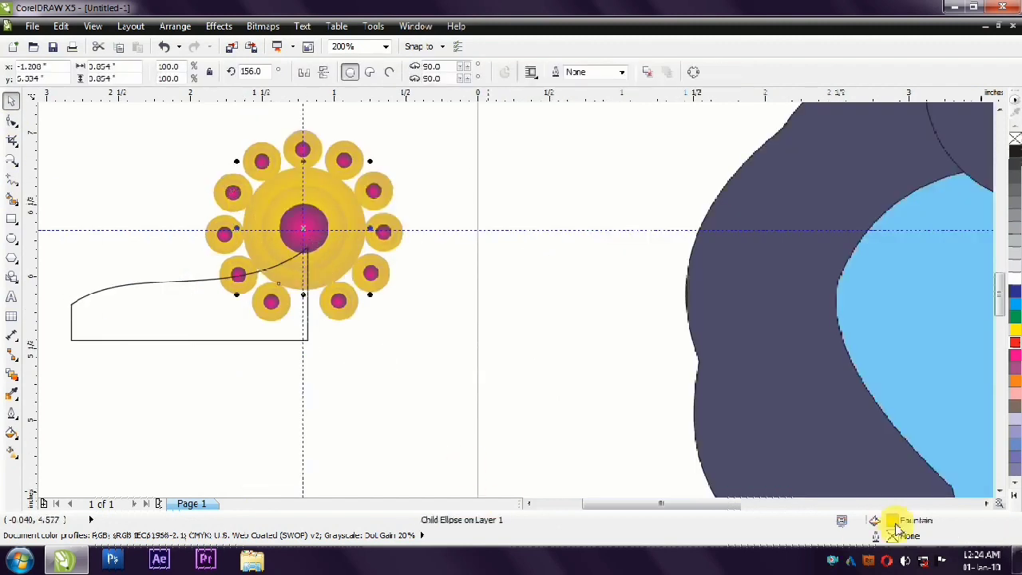
{"action": "left_click_drag", "start_coordinate": [901, 525], "coordinate": [183, 336]}
{"action": "left_click", "coordinate": [183, 319]}
{"action": "left_click_drag", "start_coordinate": [66, 293], "coordinate": [546, 293]}
{"action": "left_click", "coordinate": [460, 78]}
Bring the band in front of the large medallion and place a medallion copy about 0.8 inches wide on each side.
{"action": "left_click_drag", "start_coordinate": [151, 125], "coordinate": [456, 365]}
{"action": "left_click", "coordinate": [424, 120]}
{"action": "left_click", "coordinate": [430, 297]}
{"action": "key", "text": "shift+Page_Up"}
{"action": "left_click_drag", "start_coordinate": [223, 233], "coordinate": [306, 351]}
{"action": "left_click_drag", "start_coordinate": [495, 245], "coordinate": [456, 273]}
{"action": "left_click", "coordinate": [391, 343]}
{"action": "left_click_drag", "start_coordinate": [391, 343], "coordinate": [194, 295]}
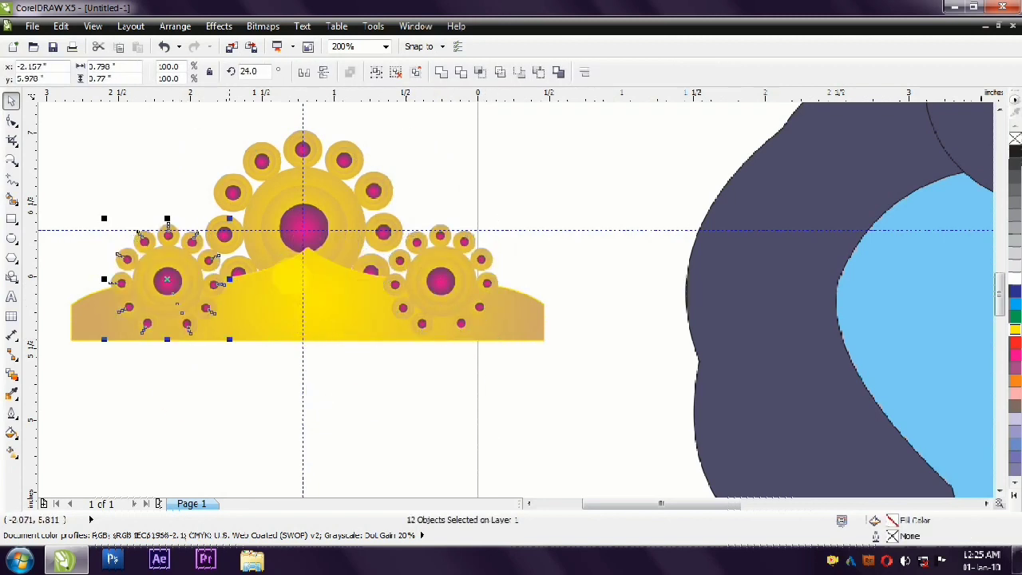
Arrange the side medallions behind the band and move the whole tiara onto the head, tilted along the hairline.
{"action": "left_click", "coordinate": [427, 254]}
{"action": "left_click", "coordinate": [303, 232]}
{"action": "left_click", "coordinate": [346, 303]}
{"action": "scroll", "coordinate": [296, 336], "scroll_direction": "down", "scroll_amount": 1}
{"action": "left_click", "coordinate": [384, 371]}
{"action": "left_click_drag", "start_coordinate": [383, 372], "coordinate": [766, 228]}
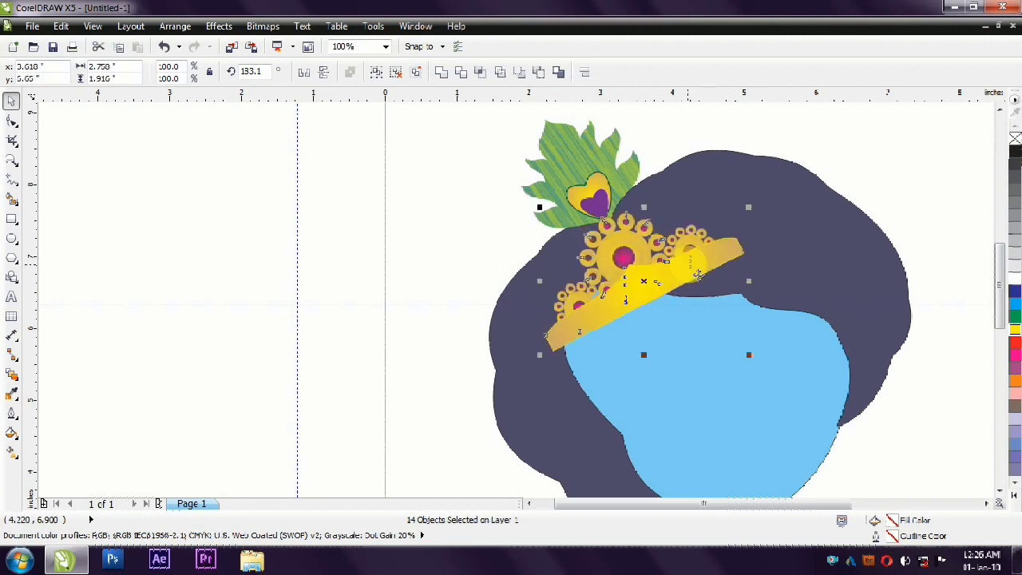
Bring the tiara to the front of the head and group its 14 objects.
{"action": "left_click", "coordinate": [802, 248]}
{"action": "key", "text": "shift+Page_Up"}
{"action": "left_click", "coordinate": [386, 254]}
{"action": "left_click_drag", "start_coordinate": [461, 206], "coordinate": [730, 345]}
{"action": "key", "text": "ctrl+g"}
Try enlarging the grouped tiara to 116.4% and rotating it by 7.6 degrees over the hairline.
{"action": "left_click_drag", "start_coordinate": [703, 274], "coordinate": [687, 259]}
{"action": "left_click", "coordinate": [410, 219]}
{"action": "scroll", "coordinate": [410, 220], "scroll_direction": "down", "scroll_amount": 2}
{"action": "left_click", "coordinate": [566, 278]}
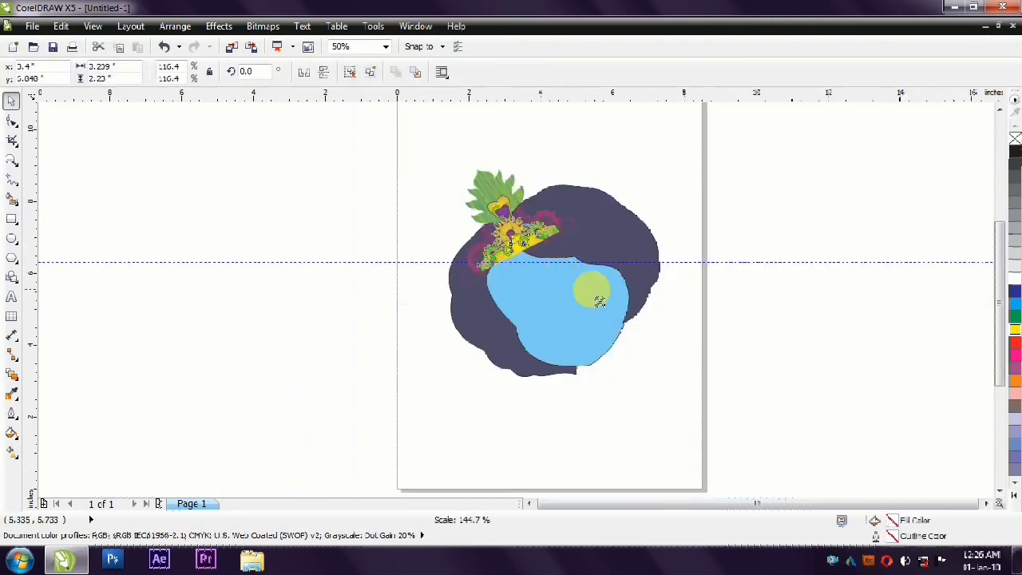
{"action": "left_click_drag", "start_coordinate": [566, 278], "coordinate": [574, 286]}
{"action": "scroll", "coordinate": [524, 212], "scroll_direction": "up", "scroll_amount": 2}
{"action": "left_click", "coordinate": [524, 213]}
{"action": "scroll", "coordinate": [524, 213], "scroll_direction": "down", "scroll_amount": 2}
{"action": "left_click", "coordinate": [564, 178]}
{"action": "left_click", "coordinate": [588, 297]}
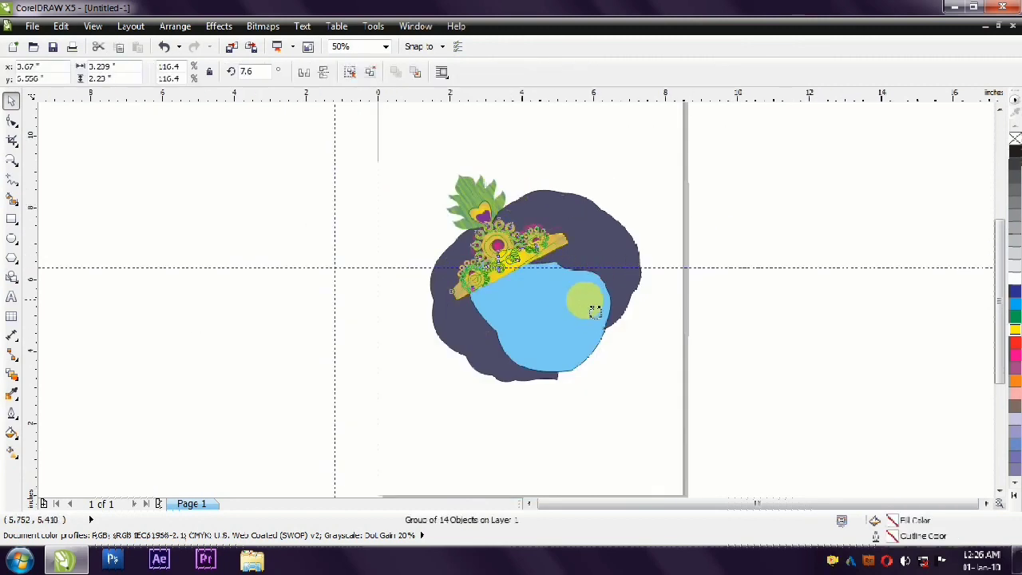
Readjust the tiara's position and tilt at its smaller size so the band rests along the hairline.
{"action": "left_click", "coordinate": [12, 122]}
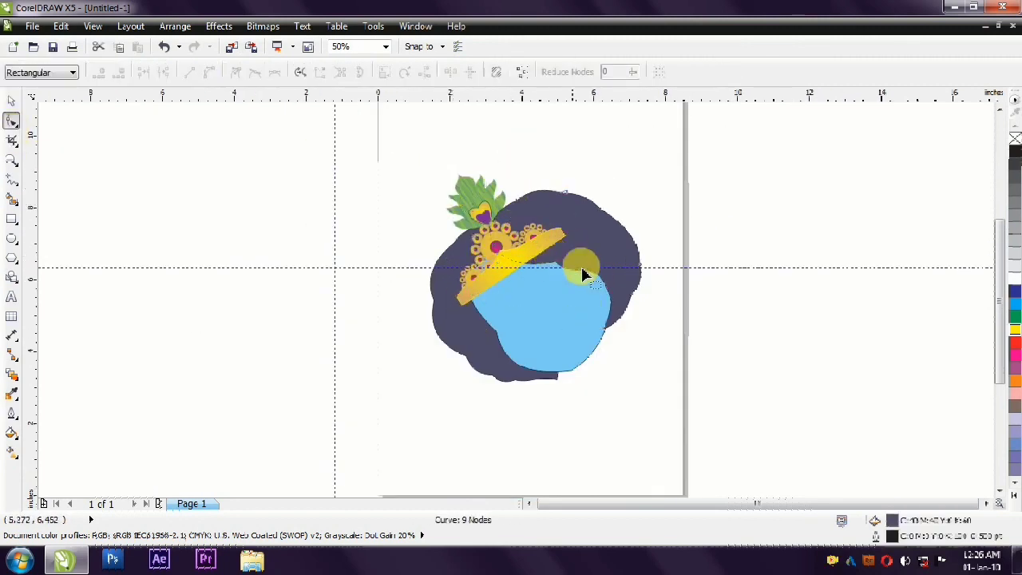
{"action": "key", "text": "space"}
{"action": "left_click", "coordinate": [511, 240]}
{"action": "left_click_drag", "start_coordinate": [511, 240], "coordinate": [497, 297]}
{"action": "scroll", "coordinate": [533, 224], "scroll_direction": "up", "scroll_amount": 1}
{"action": "left_click_drag", "start_coordinate": [570, 223], "coordinate": [579, 247]}
{"action": "key", "text": "F10"}
{"action": "left_click", "coordinate": [490, 324]}
{"action": "left_click", "coordinate": [8, 96]}
{"action": "left_click", "coordinate": [176, 222]}
{"action": "scroll", "coordinate": [342, 298], "scroll_direction": "down", "scroll_amount": 1}
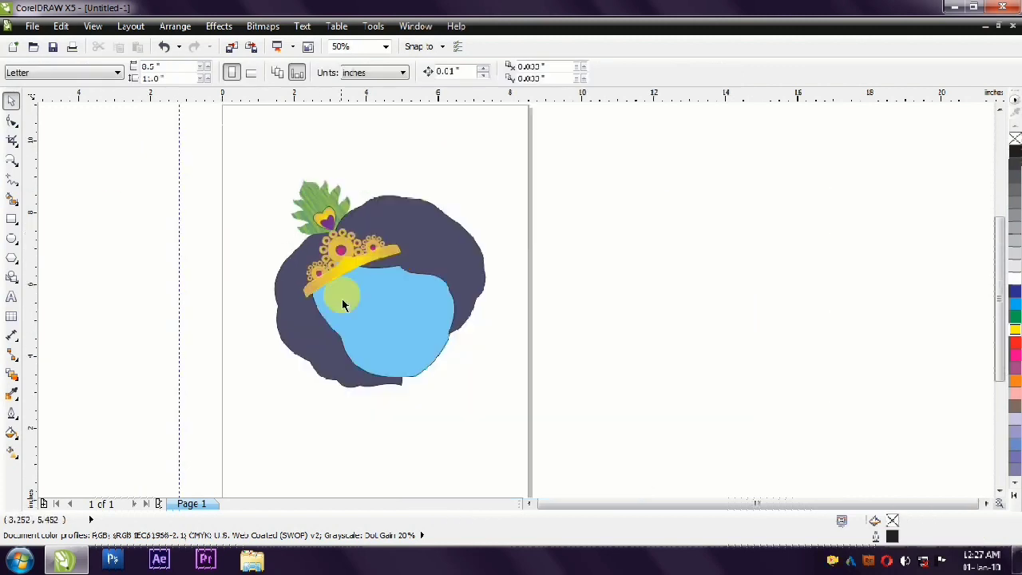
Group the 14 tiara objects and rotate the group by 7.6 degrees to fit the face's upper edge.
{"action": "scroll", "coordinate": [341, 299], "scroll_direction": "up", "scroll_amount": 1}
{"action": "scroll", "coordinate": [341, 299], "scroll_direction": "down", "scroll_amount": 1}
{"action": "key", "text": "ctrl+a"}
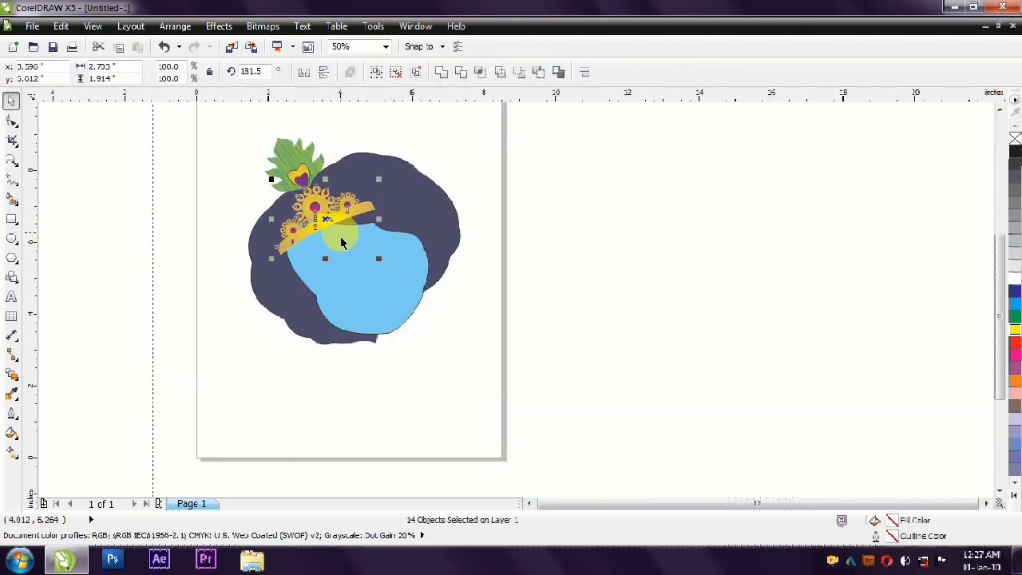
{"action": "key", "text": "ctrl+g"}
{"action": "scroll", "coordinate": [416, 275], "scroll_direction": "up", "scroll_amount": 1}
{"action": "left_click", "coordinate": [461, 295]}
Select the peacock feather with its hearts and enlarge it outward above the tiara.
{"action": "scroll", "coordinate": [323, 284], "scroll_direction": "down", "scroll_amount": 1}
{"action": "left_click_drag", "start_coordinate": [235, 144], "coordinate": [365, 228]}
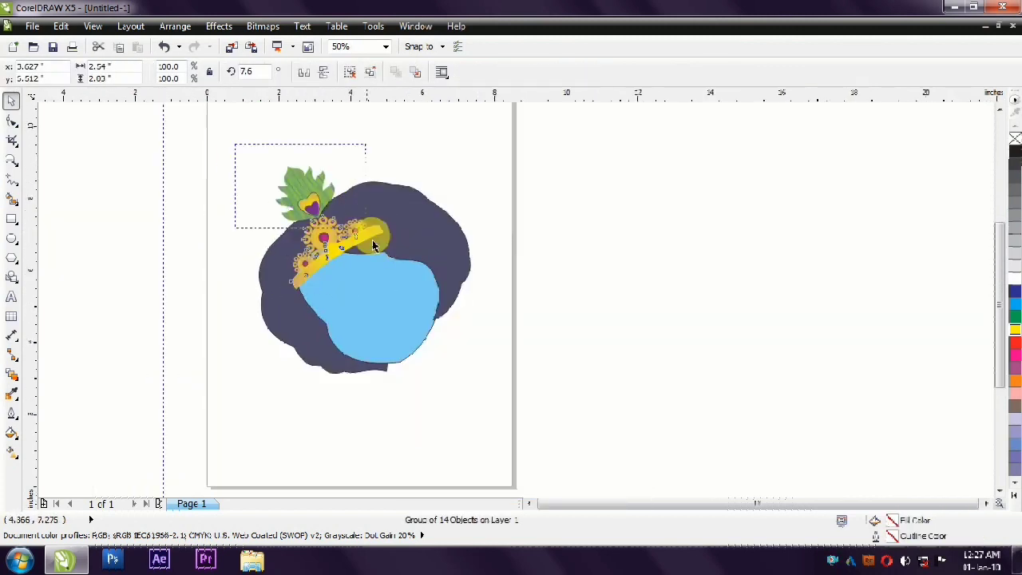
{"action": "scroll", "coordinate": [388, 227], "scroll_direction": "up", "scroll_amount": 1}
{"action": "left_click_drag", "start_coordinate": [379, 146], "coordinate": [335, 140]}
{"action": "left_click", "coordinate": [171, 221]}
Reshape the nodes at the tiara band's lower end so that it follows the face's edge.
{"action": "scroll", "coordinate": [171, 222], "scroll_direction": "down", "scroll_amount": 1}
{"action": "scroll", "coordinate": [142, 313], "scroll_direction": "up", "scroll_amount": 1}
{"action": "left_click", "coordinate": [343, 286]}
{"action": "scroll", "coordinate": [342, 279], "scroll_direction": "up", "scroll_amount": 2}
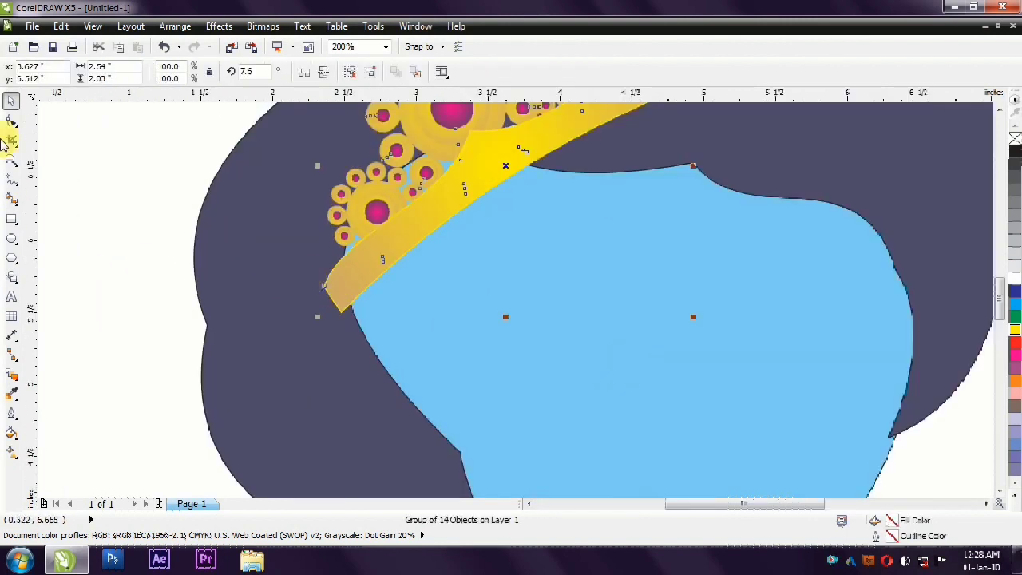
{"action": "key", "text": "F10"}
{"action": "left_click", "coordinate": [355, 259]}
{"action": "key", "text": "Delete"}
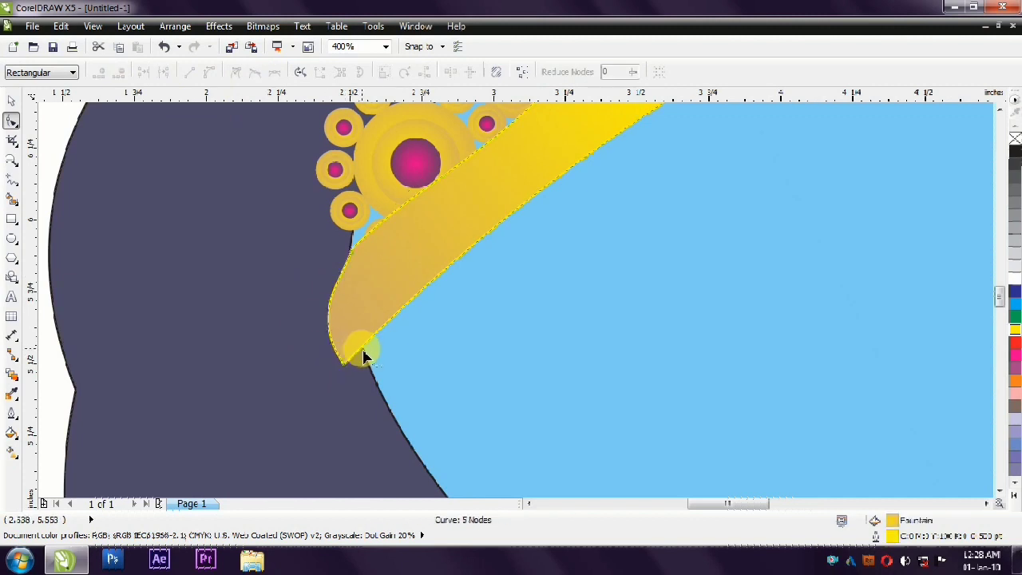
{"action": "left_click_drag", "start_coordinate": [351, 355], "coordinate": [378, 324]}
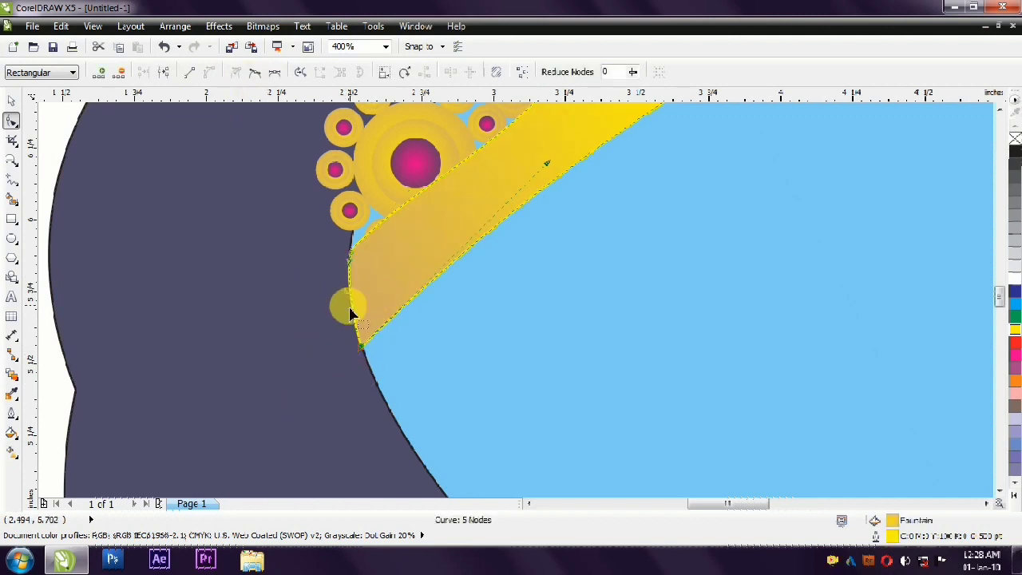
{"action": "left_click", "coordinate": [12, 100]}
{"action": "key", "text": "shift+F4"}
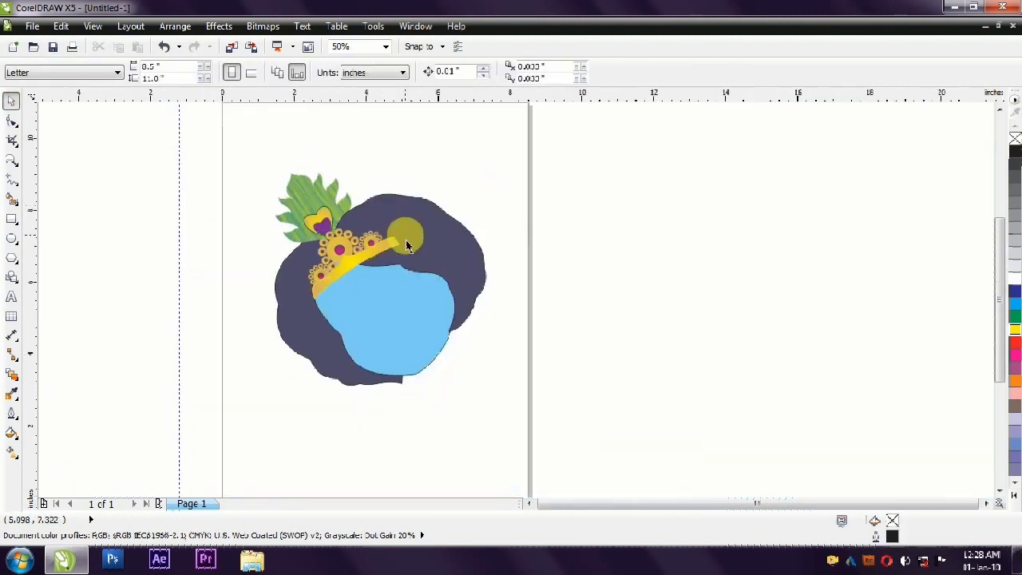
Draw a line from the band's upper end to the hair's outer edge and bend it into a gentle upward arc.
{"action": "scroll", "coordinate": [405, 240], "scroll_direction": "up", "scroll_amount": 2}
{"action": "key", "text": "F5"}
{"action": "left_click", "coordinate": [385, 249]}
{"action": "left_click", "coordinate": [531, 224]}
{"action": "key", "text": "F10"}
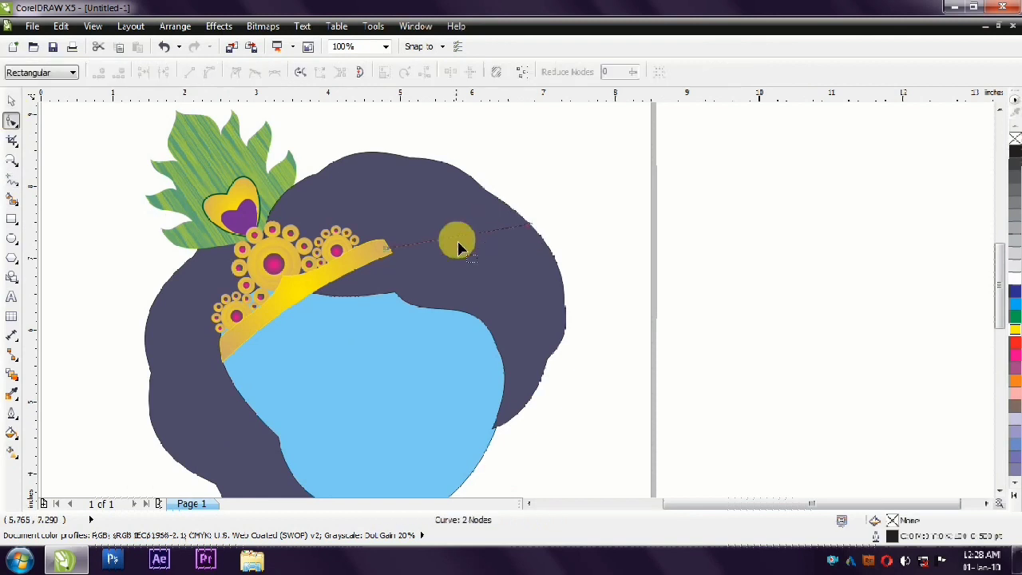
{"action": "left_click", "coordinate": [209, 72]}
{"action": "left_click_drag", "start_coordinate": [456, 236], "coordinate": [456, 225]}
Set the arc's outline to 2.0 pt wide and color it golden yellow.
{"action": "double_click", "coordinate": [892, 542]}
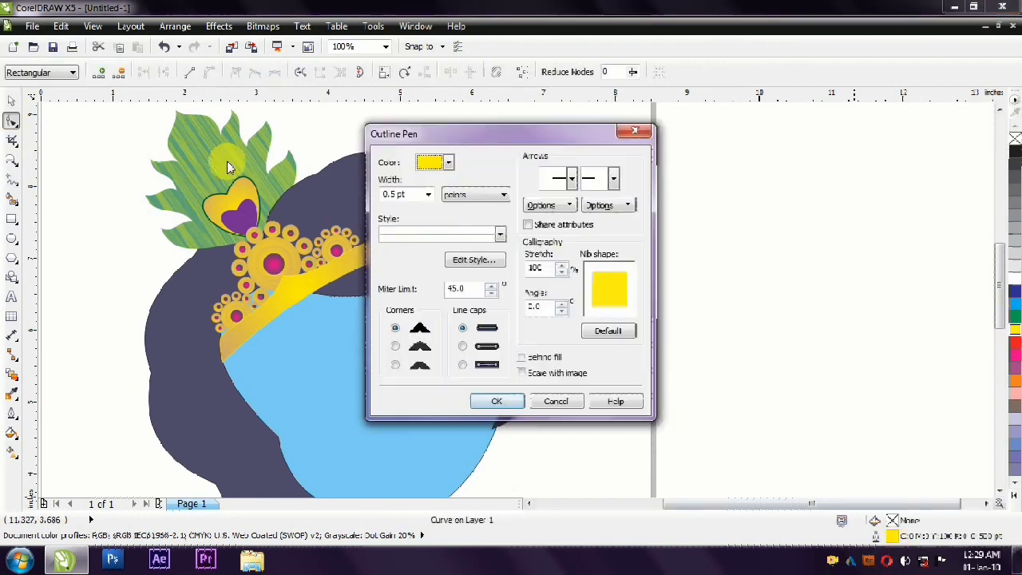
{"action": "left_click", "coordinate": [439, 232]}
{"action": "left_click", "coordinate": [1015, 484]}
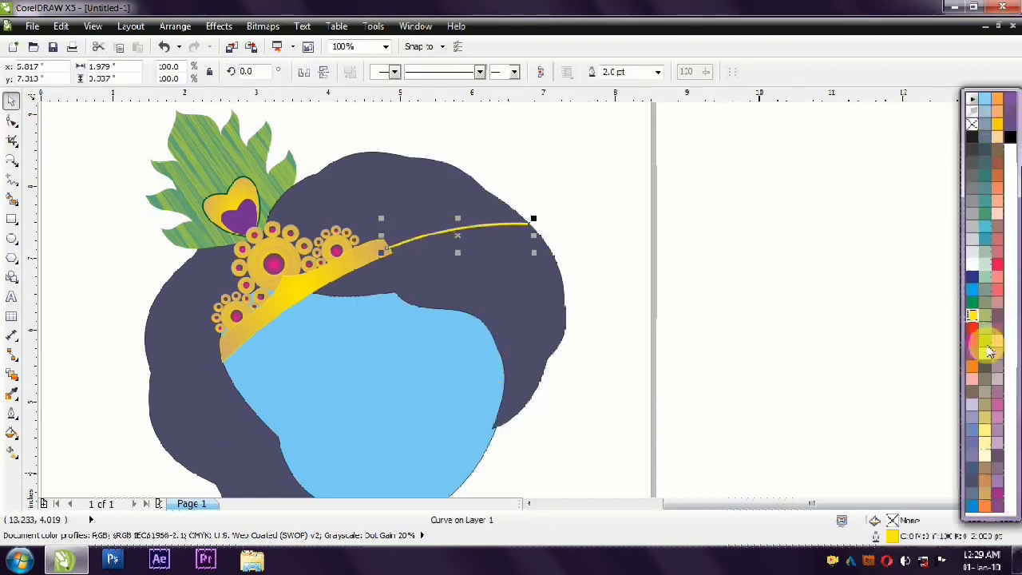
Select the face and hair shapes and remove their black outlines.
{"action": "scroll", "coordinate": [340, 212], "scroll_direction": "down", "scroll_amount": 2}
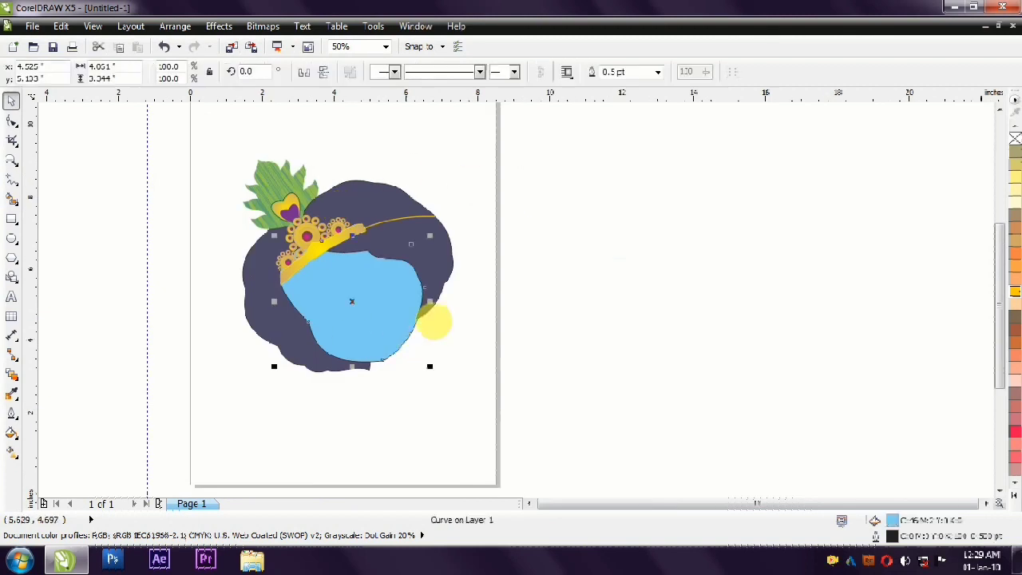
{"action": "left_click_drag", "start_coordinate": [232, 384], "coordinate": [457, 169]}
{"action": "left_click", "coordinate": [119, 131]}
{"action": "key", "text": "F4"}
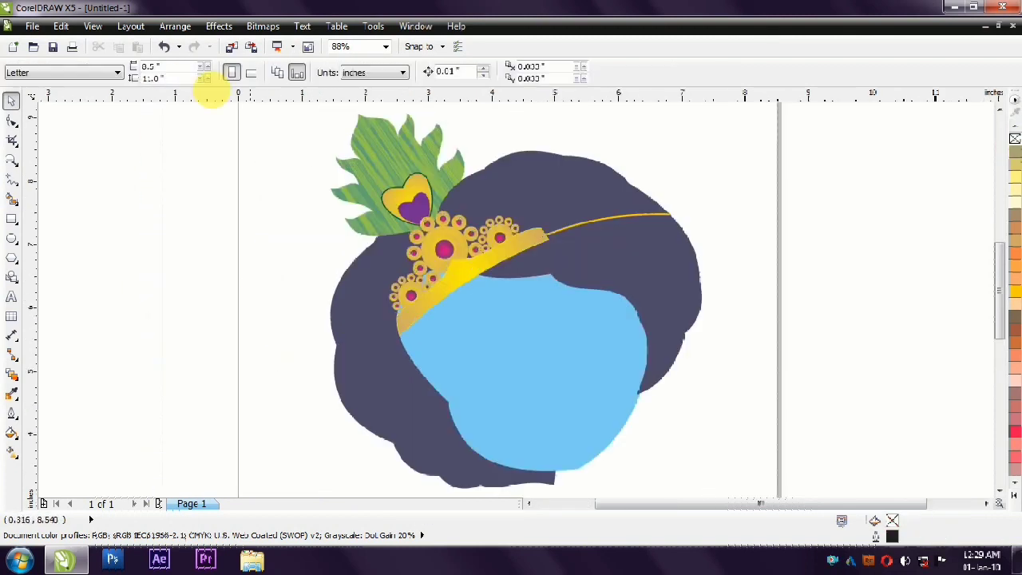
Try to save the drawing as krishna in CDR format in the you tube folder.
{"action": "key", "text": "ctrl+s"}
{"action": "type", "text": "krish"}
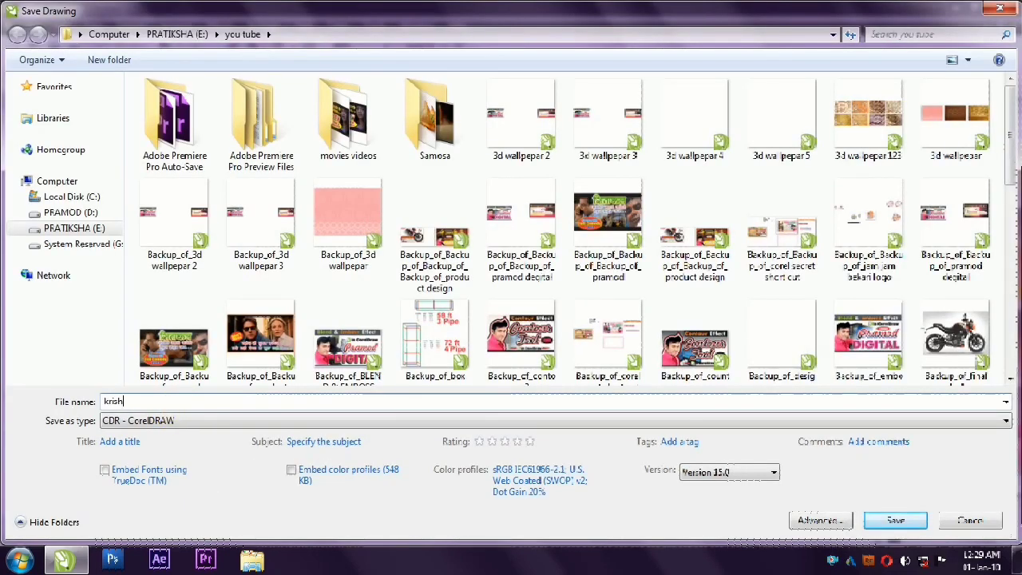
{"action": "type", "text": "na"}
{"action": "key", "text": "Return"}
{"action": "scroll", "coordinate": [564, 237], "scroll_direction": "down", "scroll_amount": 2}
{"action": "key", "text": "ctrl+a"}
{"action": "key", "text": "F4"}
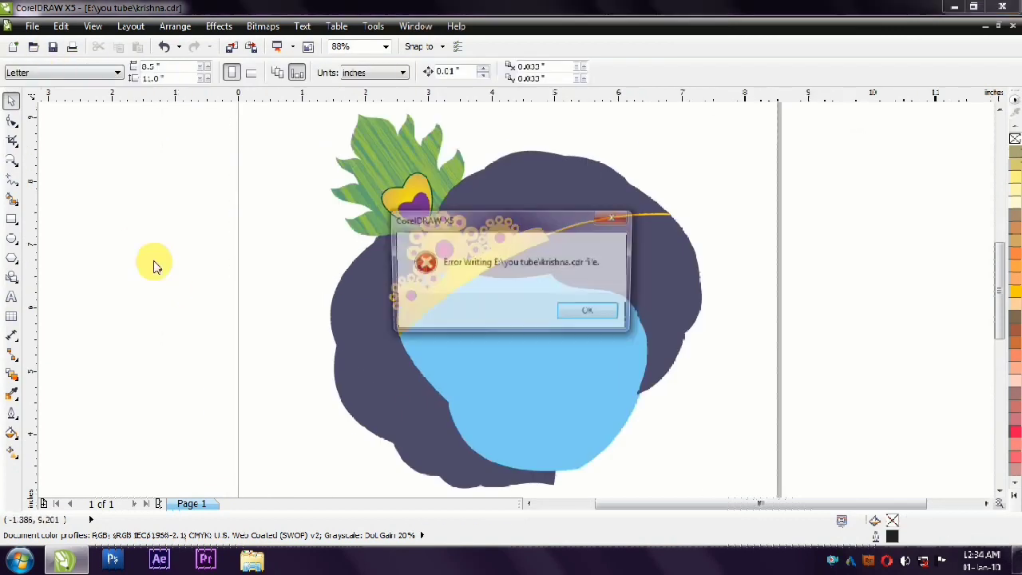
{"action": "left_click", "coordinate": [588, 308]}
Draw a narrow, slanted four-sided shape on the forehead just below the tiara band.
{"action": "left_click", "coordinate": [647, 347]}
{"action": "left_click", "coordinate": [12, 177]}
{"action": "left_click", "coordinate": [485, 297]}
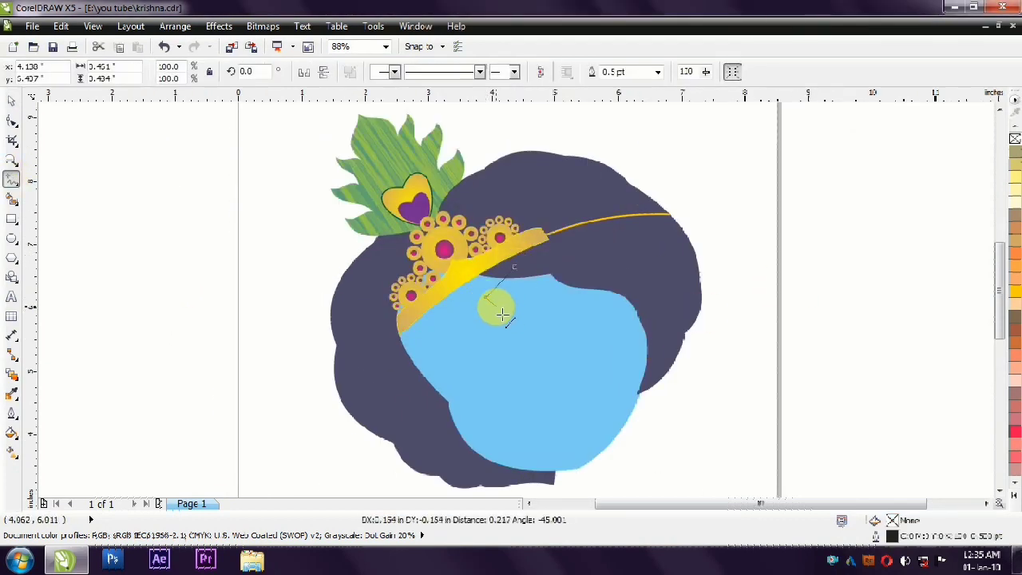
Reshape the slanted four-sided forehead shape into a curved eyebrow with a rounded lower end.
{"action": "key", "text": "F10"}
{"action": "left_click_drag", "start_coordinate": [404, 228], "coordinate": [590, 316]}
{"action": "scroll", "coordinate": [497, 279], "scroll_direction": "up", "scroll_amount": 3}
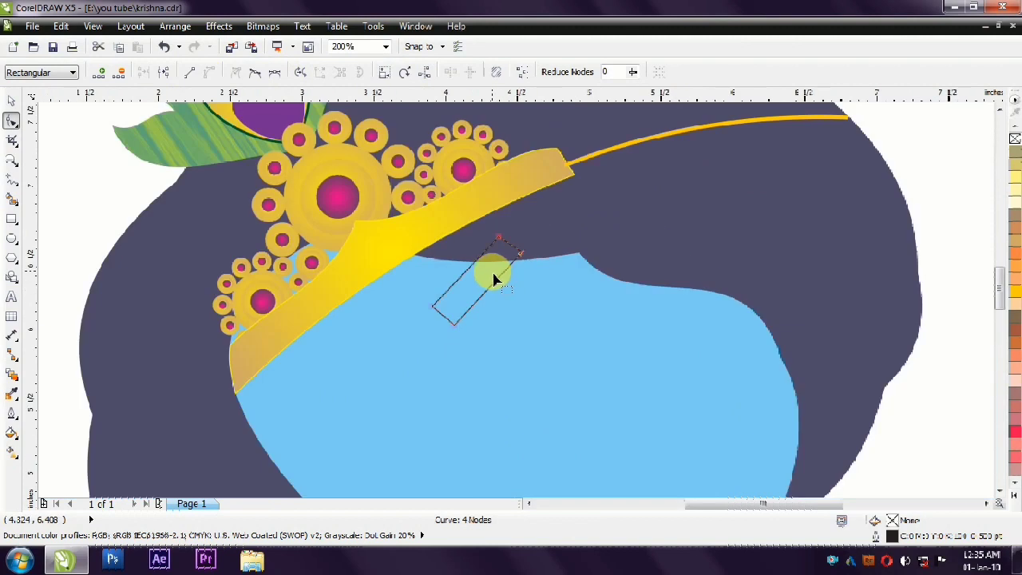
{"action": "left_click_drag", "start_coordinate": [515, 257], "coordinate": [512, 250]}
{"action": "left_click", "coordinate": [485, 300]}
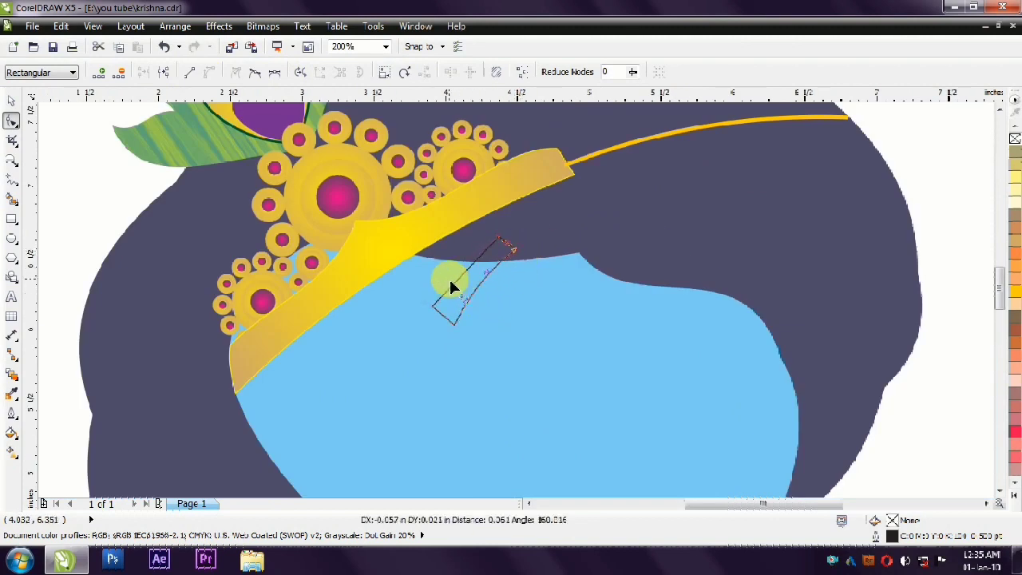
{"action": "left_click_drag", "start_coordinate": [454, 289], "coordinate": [409, 269]}
{"action": "scroll", "coordinate": [409, 270], "scroll_direction": "up", "scroll_amount": 2}
{"action": "left_click", "coordinate": [518, 253]}
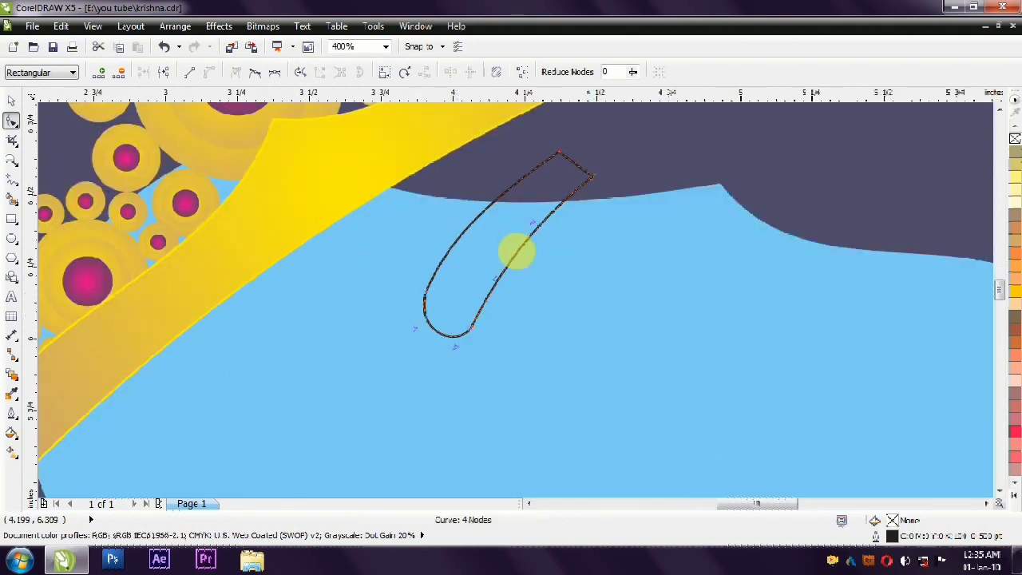
Fill the eyebrow with the hair's dark slate color, without an outline, and place a mirrored, rotated copy near the face's lower hair edge.
{"action": "key", "text": "space"}
{"action": "left_click", "coordinate": [1008, 127]}
{"action": "scroll", "coordinate": [407, 206], "scroll_direction": "down", "scroll_amount": 4}
{"action": "key", "text": "Escape"}
{"action": "left_click", "coordinate": [372, 296]}
{"action": "left_click", "coordinate": [299, 73]}
{"action": "left_click_drag", "start_coordinate": [429, 251], "coordinate": [397, 281]}
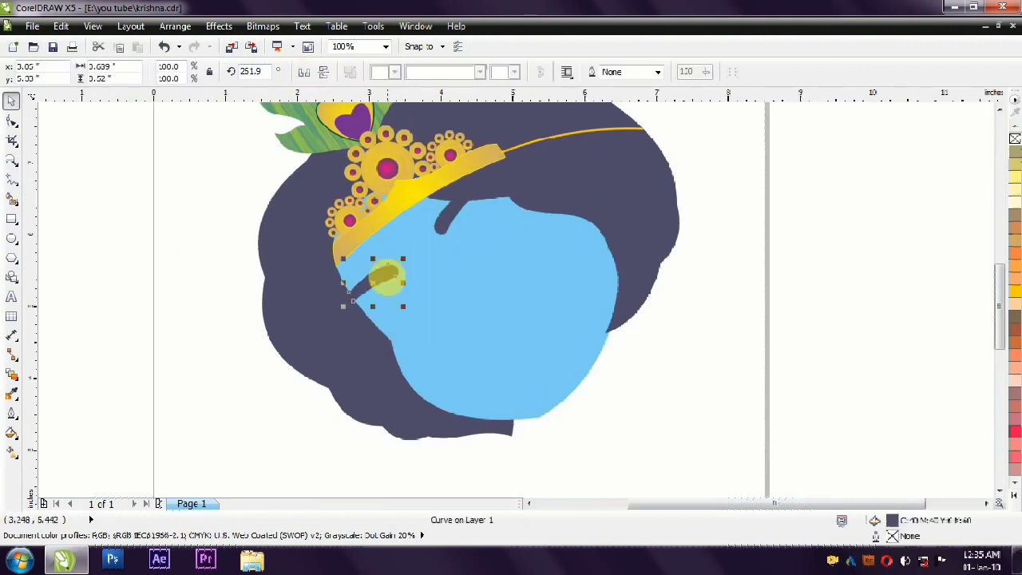
Bend the copied eyebrow into a stronger arch, and shrink and rotate the first eyebrow beside the hairline.
{"action": "scroll", "coordinate": [397, 285], "scroll_direction": "up", "scroll_amount": 1}
{"action": "key", "text": "F10"}
{"action": "left_click_drag", "start_coordinate": [407, 273], "coordinate": [376, 266]}
{"action": "left_click_drag", "start_coordinate": [317, 329], "coordinate": [316, 327]}
{"action": "key", "text": "space"}
{"action": "scroll", "coordinate": [168, 225], "scroll_direction": "down", "scroll_amount": 1}
{"action": "mouse_move", "coordinate": [340, 201]}
{"action": "left_mouse_down"}
{"action": "mouse_move", "coordinate": [555, 218]}
{"action": "mouse_move", "coordinate": [380, 218]}
{"action": "mouse_move", "coordinate": [373, 205]}
{"action": "mouse_move", "coordinate": [395, 220]}
{"action": "mouse_move", "coordinate": [323, 297]}
{"action": "mouse_move", "coordinate": [356, 206]}
{"action": "left_mouse_up"}
{"action": "left_click", "coordinate": [70, 220]}
{"action": "left_click", "coordinate": [355, 202]}
Add a letter U, convert it to curves, and place it stretched and tilted on the forehead between the eyebrows.
{"action": "left_click", "coordinate": [11, 179]}
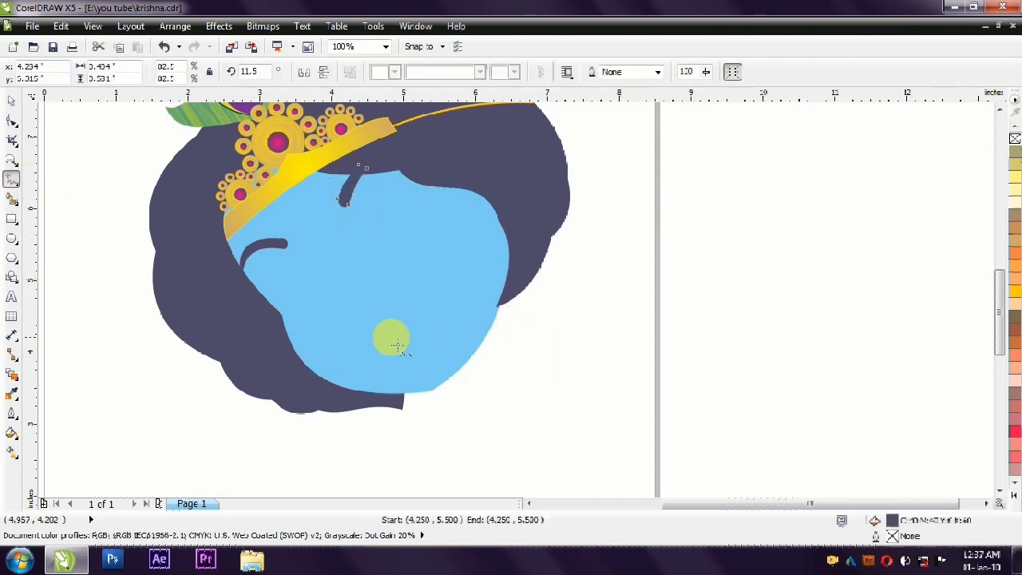
{"action": "key", "text": "F8"}
{"action": "left_click", "coordinate": [558, 291]}
{"action": "type", "text": "U"}
{"action": "key", "text": "ctrl+q"}
{"action": "scroll", "coordinate": [566, 290], "scroll_direction": "up", "scroll_amount": 1}
{"action": "scroll", "coordinate": [597, 297], "scroll_direction": "down", "scroll_amount": 1}
{"action": "left_click_drag", "start_coordinate": [592, 289], "coordinate": [363, 237]}
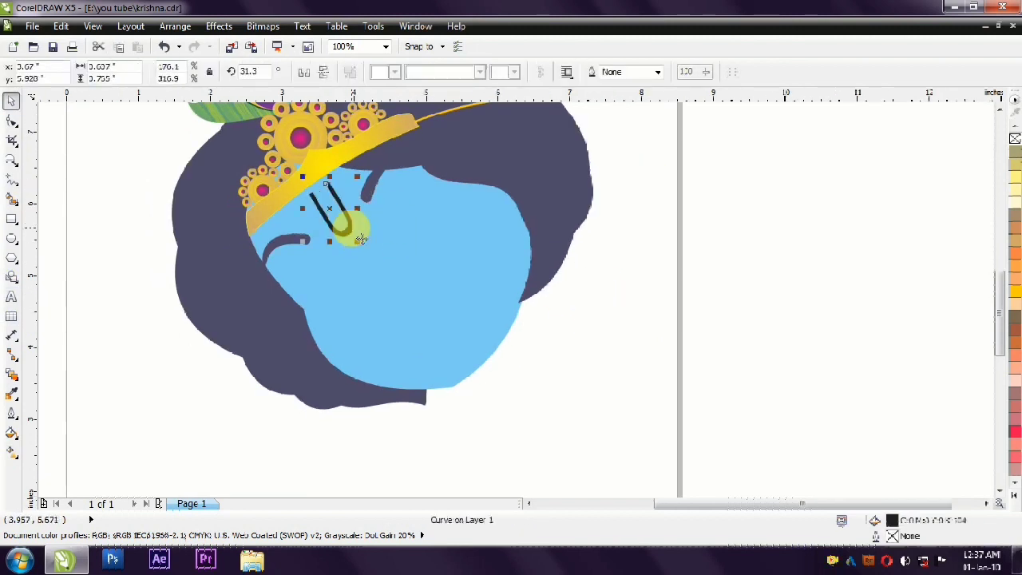
Fill the U-shaped forehead mark with red.
{"action": "left_click", "coordinate": [1016, 434]}
{"action": "left_click", "coordinate": [847, 313]}
{"action": "left_click", "coordinate": [338, 217]}
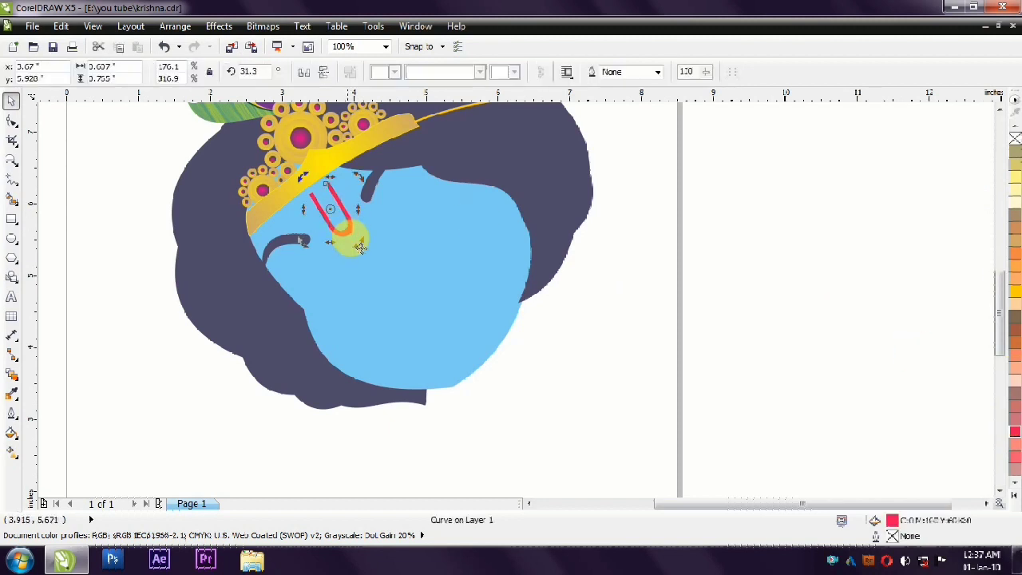
{"action": "key", "text": "Escape"}
Adjust the size and rotation of the lower eyebrow so it sits against the face's edge.
{"action": "scroll", "coordinate": [356, 270], "scroll_direction": "down", "scroll_amount": 2}
{"action": "scroll", "coordinate": [316, 247], "scroll_direction": "up", "scroll_amount": 2}
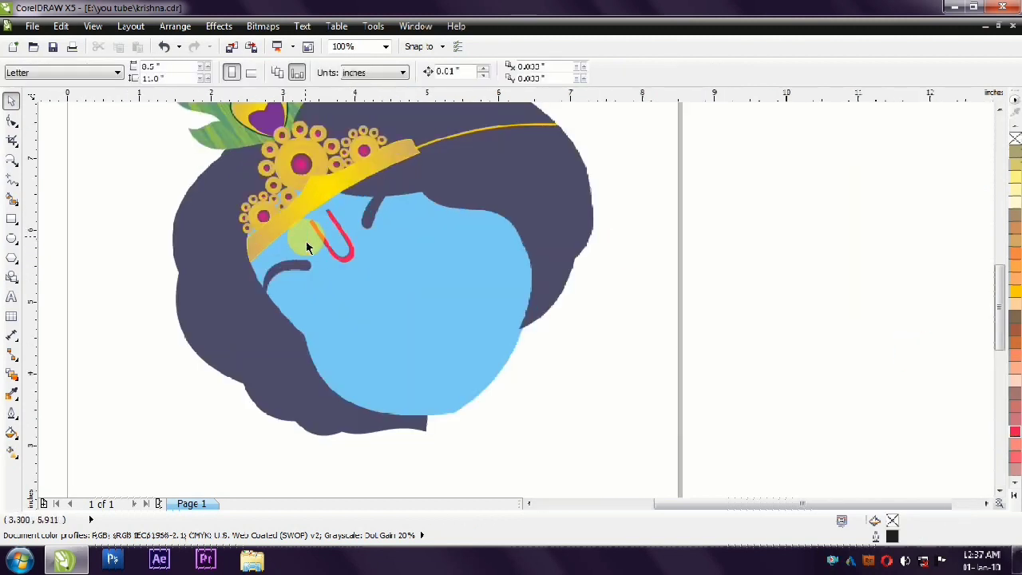
{"action": "scroll", "coordinate": [286, 268], "scroll_direction": "down", "scroll_amount": 2}
{"action": "scroll", "coordinate": [315, 273], "scroll_direction": "up", "scroll_amount": 2}
{"action": "left_click", "coordinate": [316, 269]}
{"action": "key", "text": "Escape"}
{"action": "left_click", "coordinate": [285, 290]}
{"action": "left_click_drag", "start_coordinate": [285, 290], "coordinate": [292, 273]}
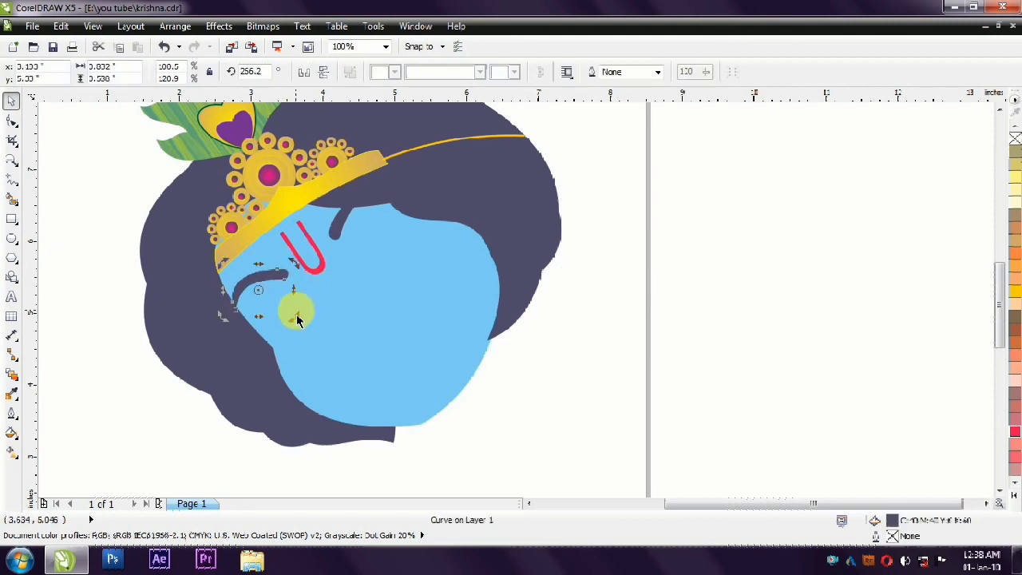
{"action": "left_click", "coordinate": [677, 186]}
Fill the U-shaped forehead mark with orange and change the face fill to a paler light blue.
{"action": "left_click", "coordinate": [321, 264]}
{"action": "right_click", "coordinate": [991, 290]}
{"action": "left_click", "coordinate": [825, 336]}
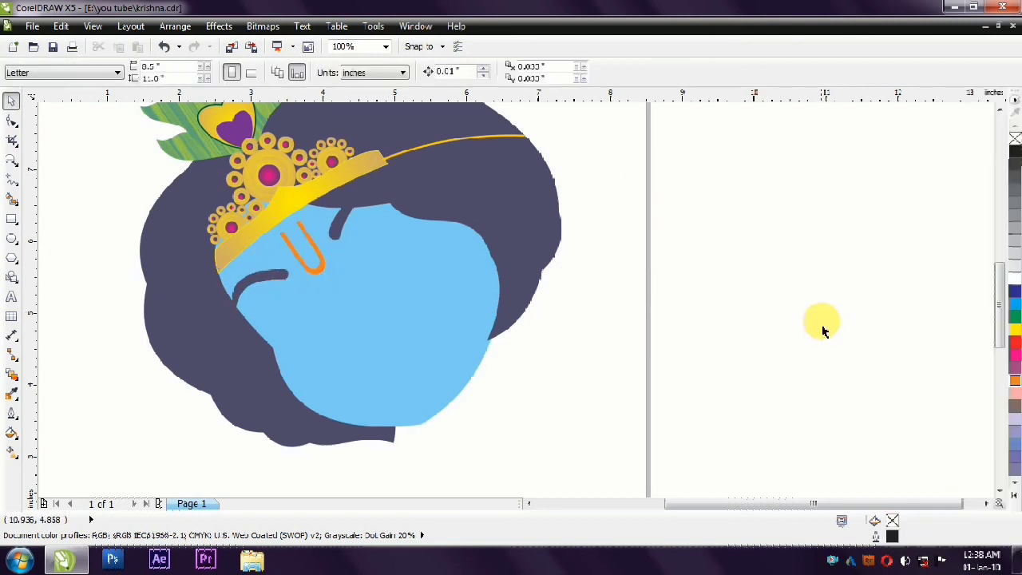
{"action": "left_click", "coordinate": [327, 277]}
{"action": "left_click", "coordinate": [1011, 277]}
{"action": "key", "text": "Escape"}
Draw an ellipse about 0.9 by 1.2 inches on the face and cut off its lower half with an overlapping rectangle.
{"action": "left_click", "coordinate": [12, 238]}
{"action": "left_click_drag", "start_coordinate": [414, 261], "coordinate": [479, 349]}
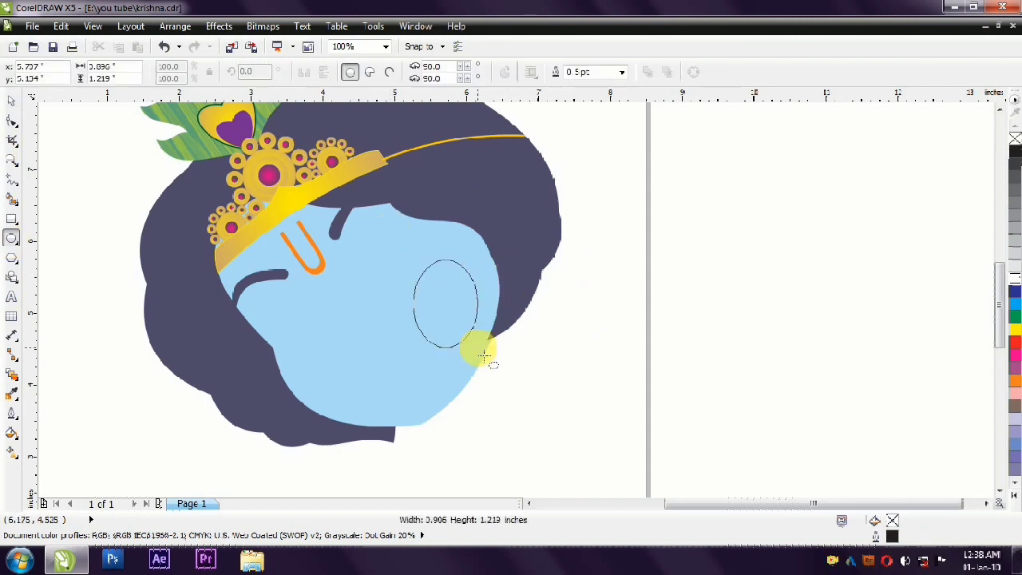
{"action": "key", "text": "F6"}
{"action": "left_click_drag", "start_coordinate": [506, 305], "coordinate": [368, 367]}
{"action": "key", "text": "space"}
{"action": "left_click", "coordinate": [480, 304], "text": "shift"}
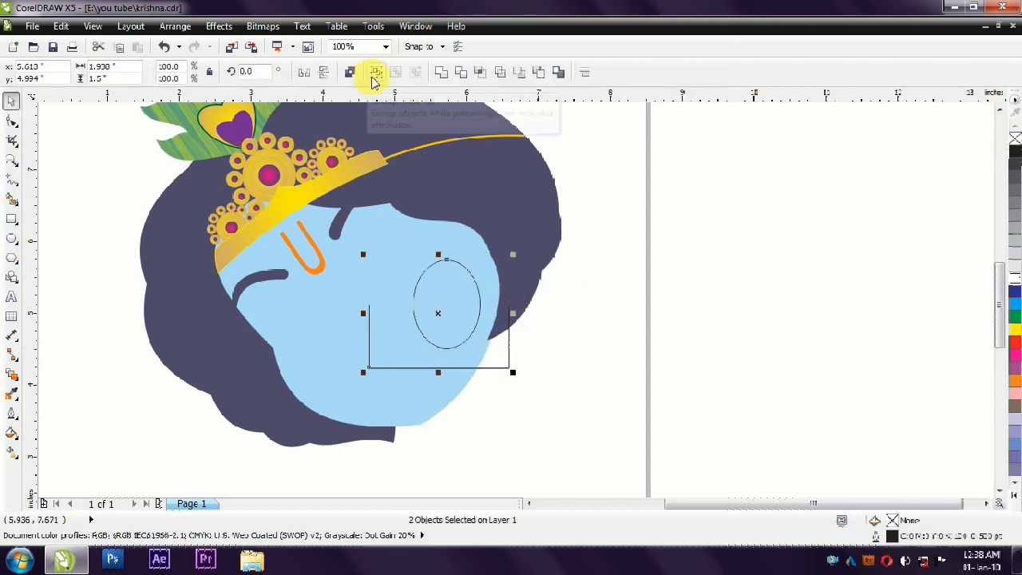
{"action": "left_click", "coordinate": [543, 76]}
Bow the half-ellipse's base slightly upward and add a smaller copy of the shape inside it.
{"action": "key", "text": "F10"}
{"action": "left_click", "coordinate": [212, 74]}
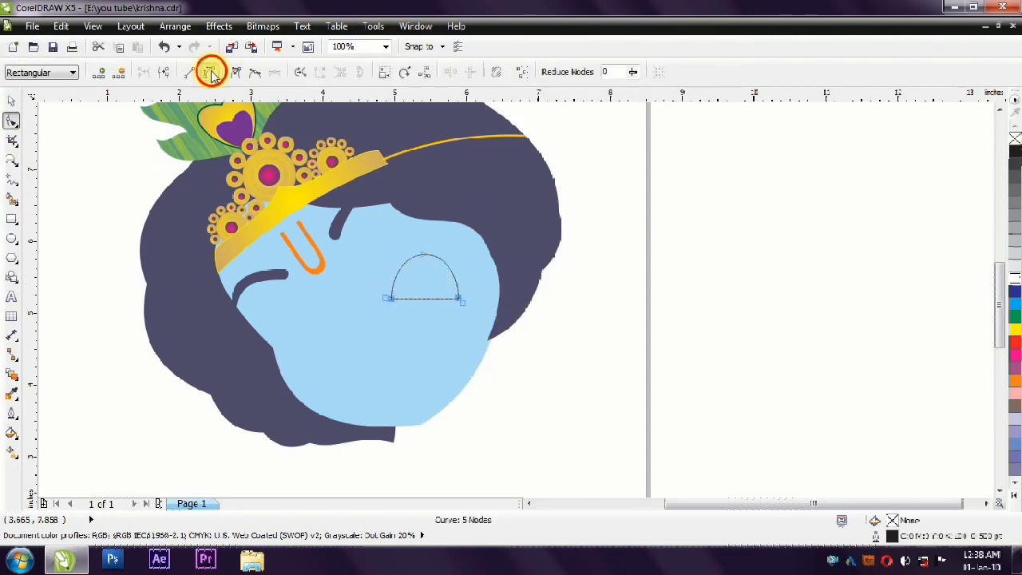
{"action": "key", "text": "space"}
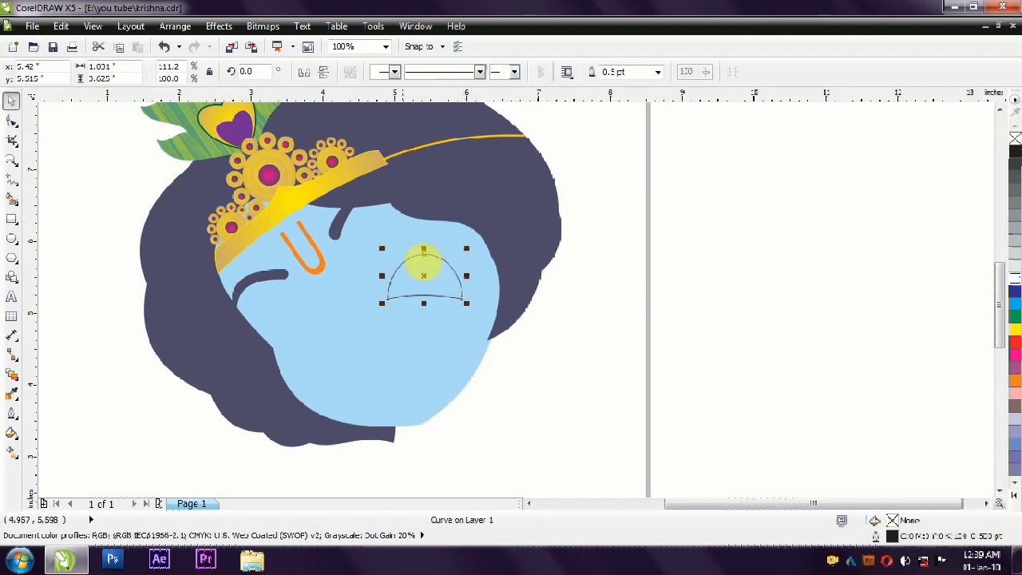
{"action": "scroll", "coordinate": [393, 298], "scroll_direction": "up", "scroll_amount": 1}
{"action": "left_click_drag", "start_coordinate": [456, 296], "coordinate": [468, 292]}
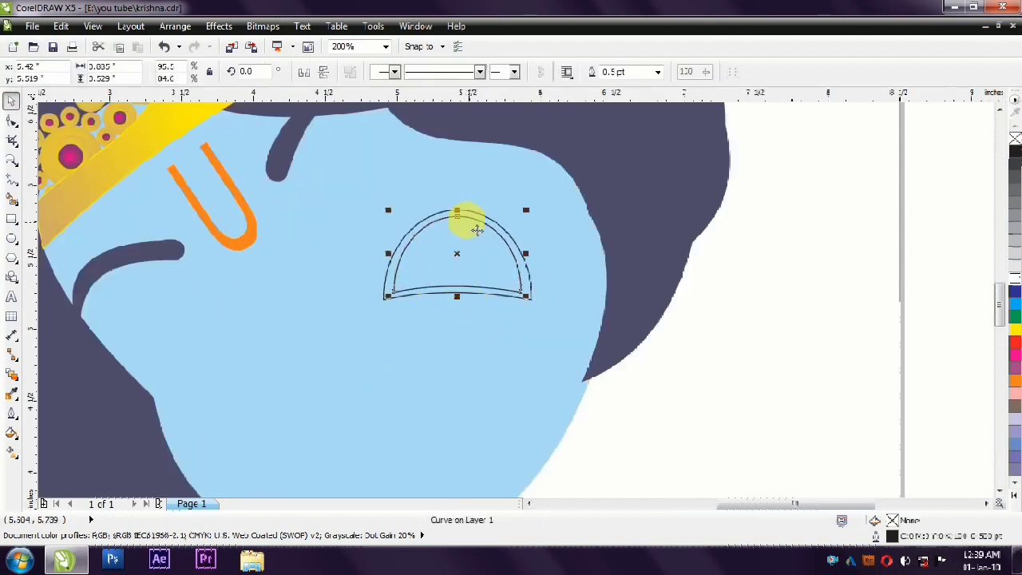
{"action": "left_click_drag", "start_coordinate": [535, 267], "coordinate": [535, 267]}
Apply a linear gradient from black to light blue across the outer eye shape and remove its outline.
{"action": "key", "text": "g"}
{"action": "key", "text": "space"}
{"action": "key", "text": "g"}
{"action": "left_click_drag", "start_coordinate": [400, 301], "coordinate": [517, 205]}
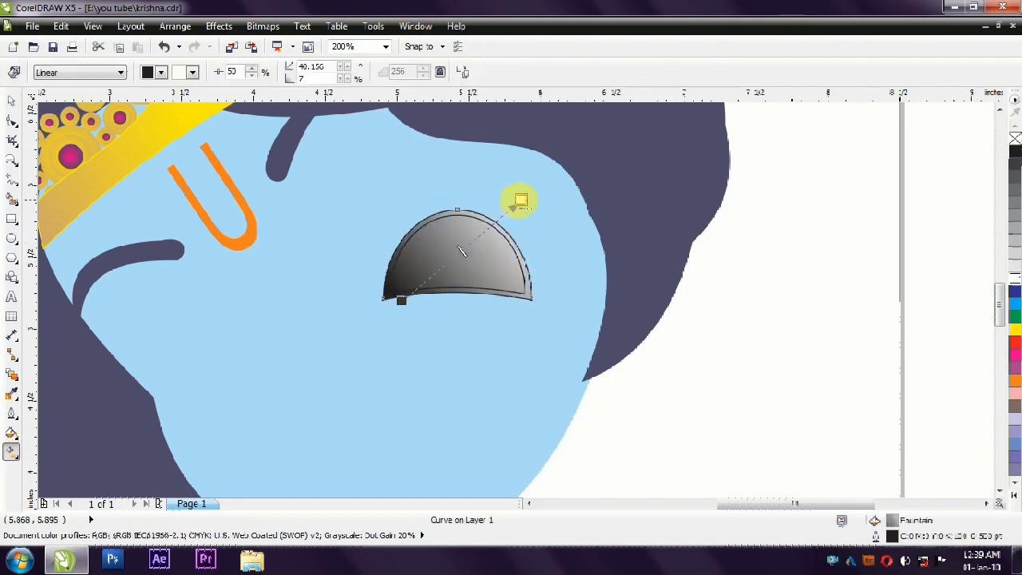
{"action": "left_click", "coordinate": [1018, 303]}
{"action": "left_click", "coordinate": [1014, 501]}
{"action": "left_click", "coordinate": [976, 114]}
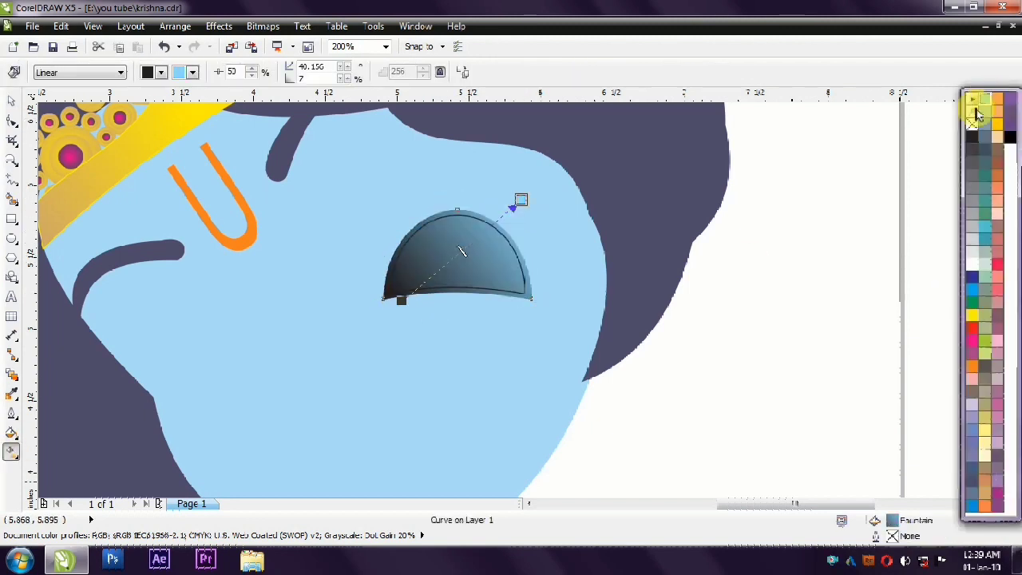
Customize the outer eye shape's gradient with a light blue node at 72% and a darker blue end color.
{"action": "key", "text": "F11"}
{"action": "left_click", "coordinate": [447, 264]}
{"action": "double_click", "coordinate": [503, 308]}
{"action": "left_click", "coordinate": [605, 302]}
{"action": "left_click", "coordinate": [592, 302]}
{"action": "left_click_drag", "start_coordinate": [502, 309], "coordinate": [489, 309]}
{"action": "left_click", "coordinate": [513, 400]}
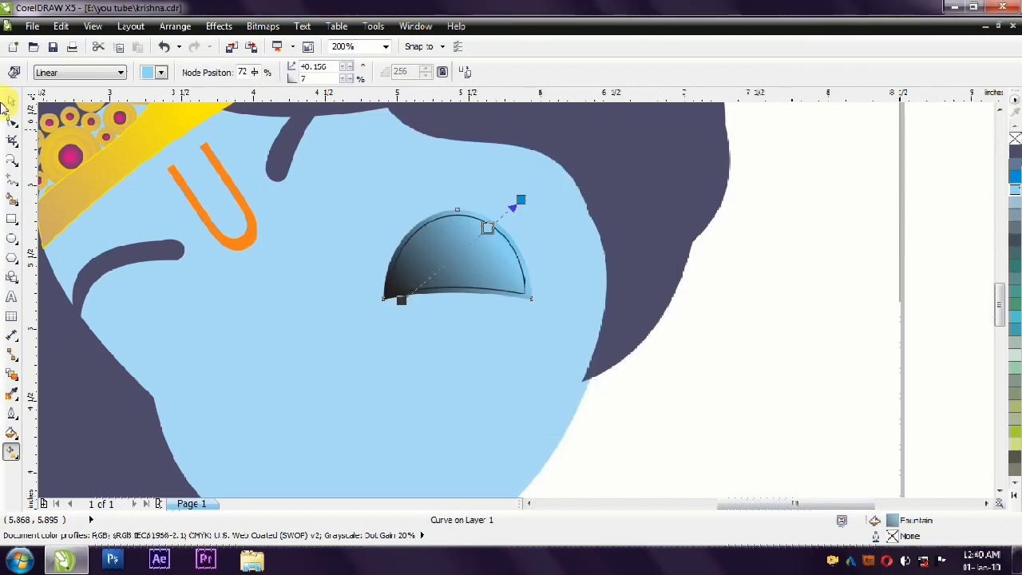
Fill the inner eye shape white, then rotate both eye shapes about 44 degrees and place them beside the upper eyebrow.
{"action": "key", "text": "space"}
{"action": "key", "text": "ctrl+Page_Down"}
{"action": "key", "text": "F3"}
{"action": "left_click", "coordinate": [502, 302]}
{"action": "left_click_drag", "start_coordinate": [537, 281], "coordinate": [463, 274]}
{"action": "left_click", "coordinate": [495, 327]}
{"action": "left_click_drag", "start_coordinate": [523, 326], "coordinate": [476, 281]}
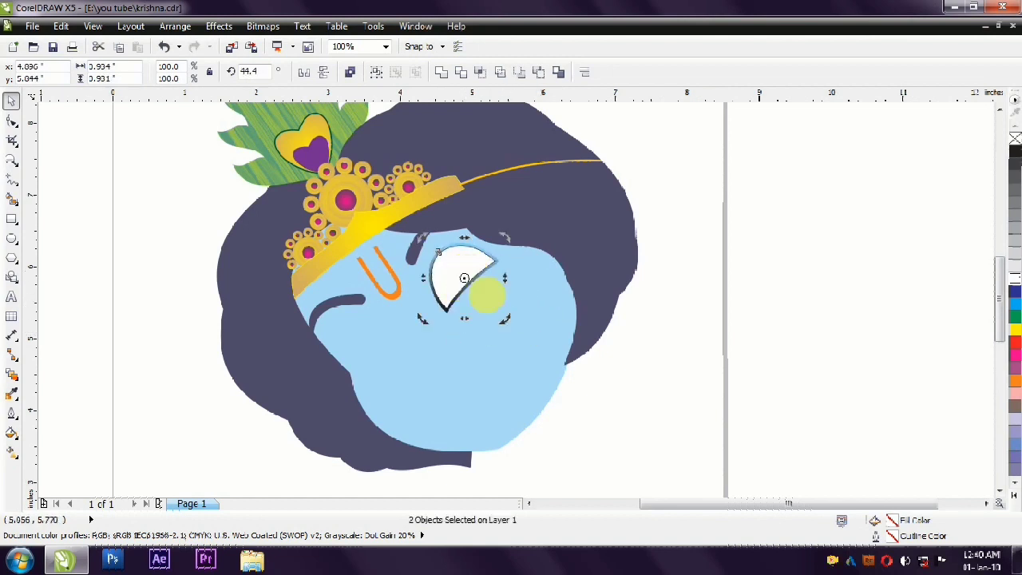
Draw a circle about 0.59 inches wide below the eye and fill it with mauve, without an outline.
{"action": "key", "text": "F7"}
{"action": "mouse_move", "coordinate": [420, 312]}
{"action": "left_mouse_down"}
{"action": "mouse_move", "coordinate": [477, 368]}
{"action": "mouse_move", "coordinate": [513, 331]}
{"action": "left_mouse_up"}
{"action": "left_click", "coordinate": [1014, 495]}
{"action": "left_click", "coordinate": [997, 315]}
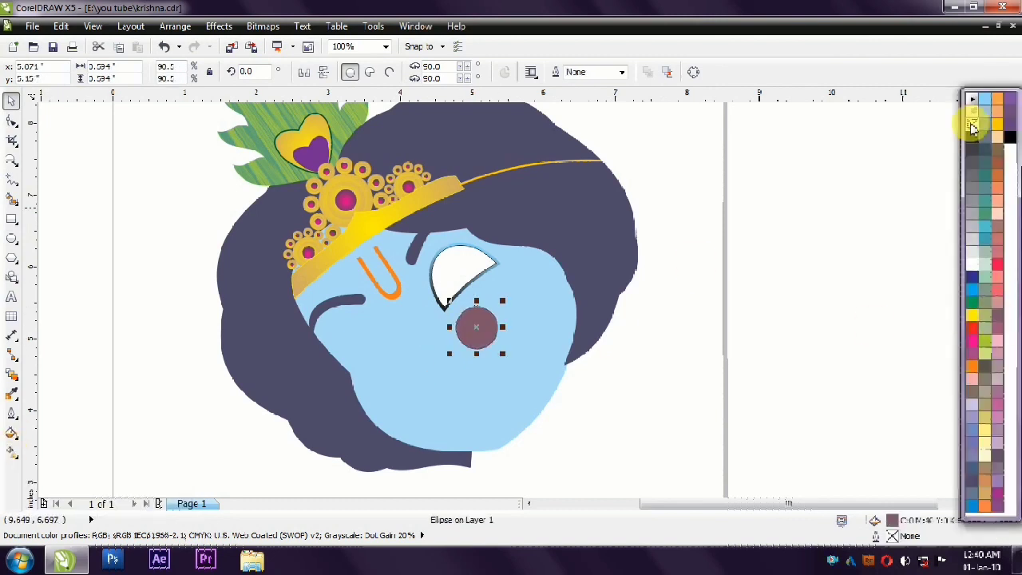
Give the iris circle a radial gradient running from mauve at the edge to pale lavender at the center.
{"action": "left_click", "coordinate": [12, 452]}
{"action": "left_click", "coordinate": [80, 72]}
{"action": "left_click", "coordinate": [47, 114]}
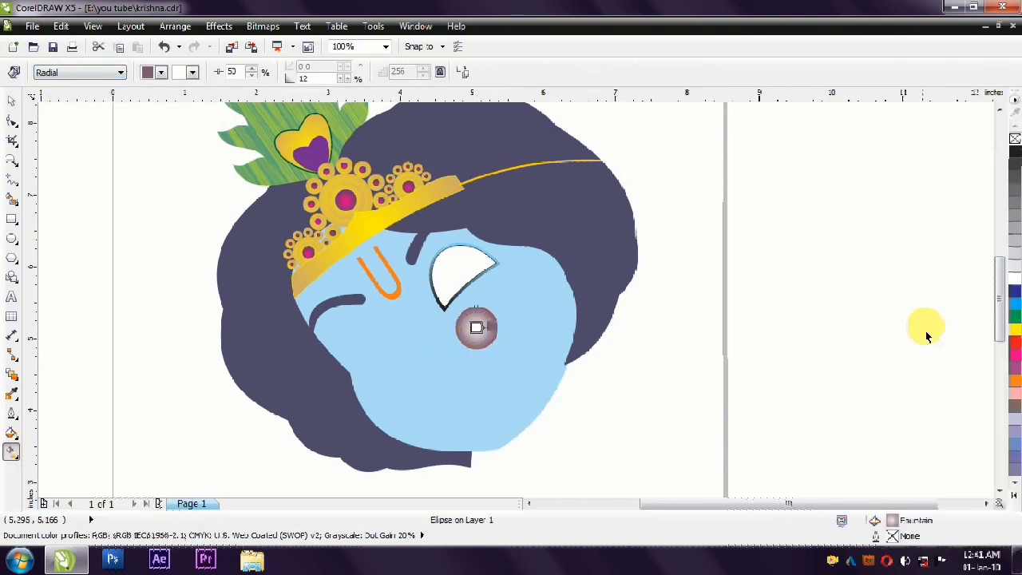
{"action": "left_click", "coordinate": [1014, 244]}
{"action": "key", "text": "space"}
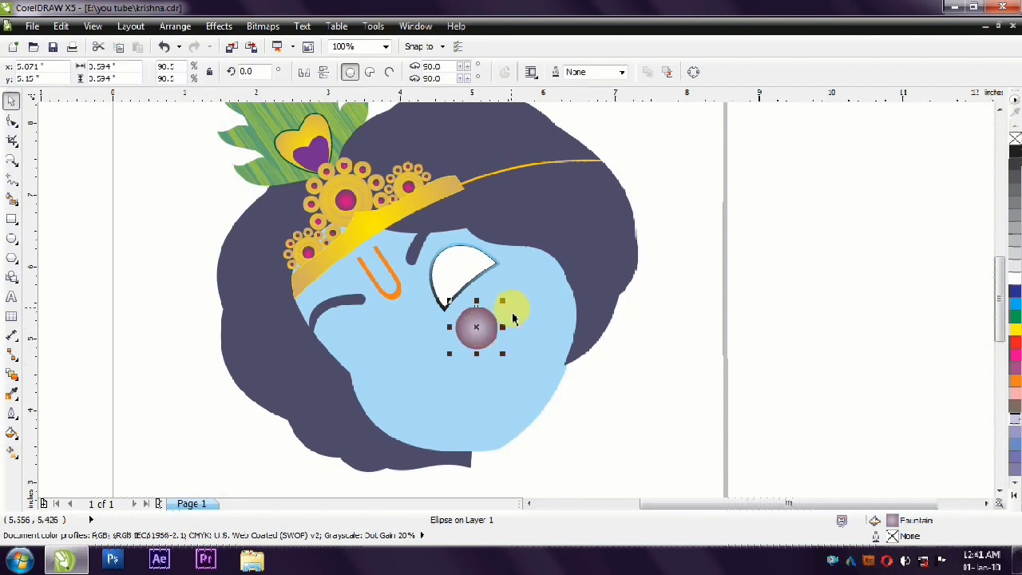
Add a black pupil about 0.29 inches wide inside the iris and a small white highlight circle just below it.
{"action": "scroll", "coordinate": [484, 341], "scroll_direction": "up", "scroll_amount": 2}
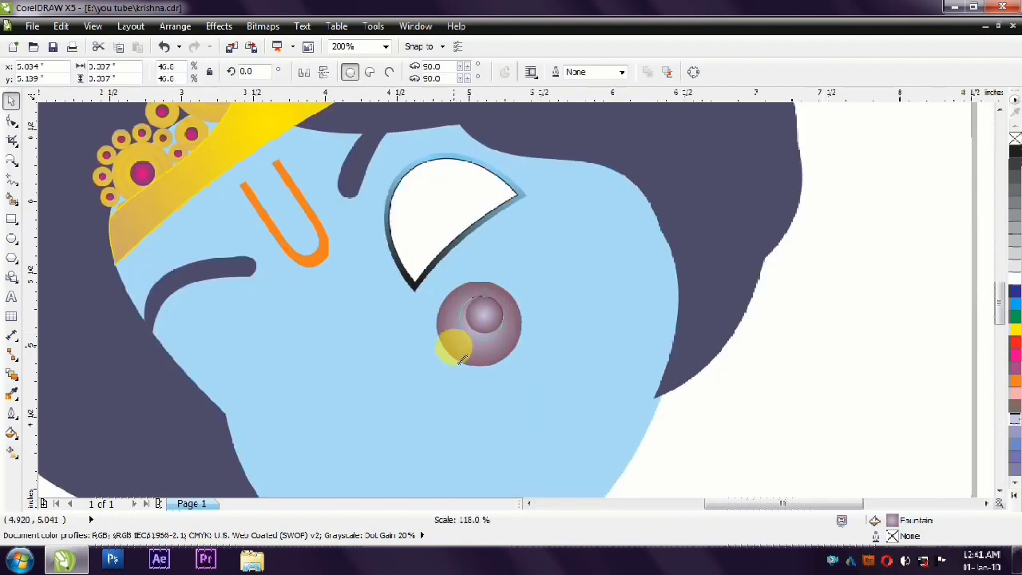
{"action": "left_click", "coordinate": [1014, 151]}
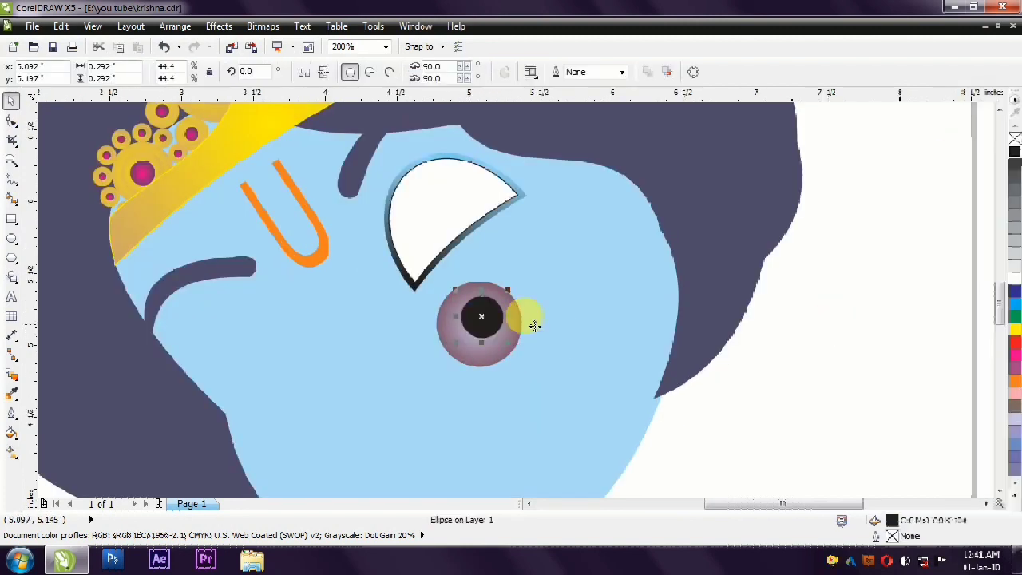
{"action": "left_click_drag", "start_coordinate": [355, 337], "coordinate": [413, 402]}
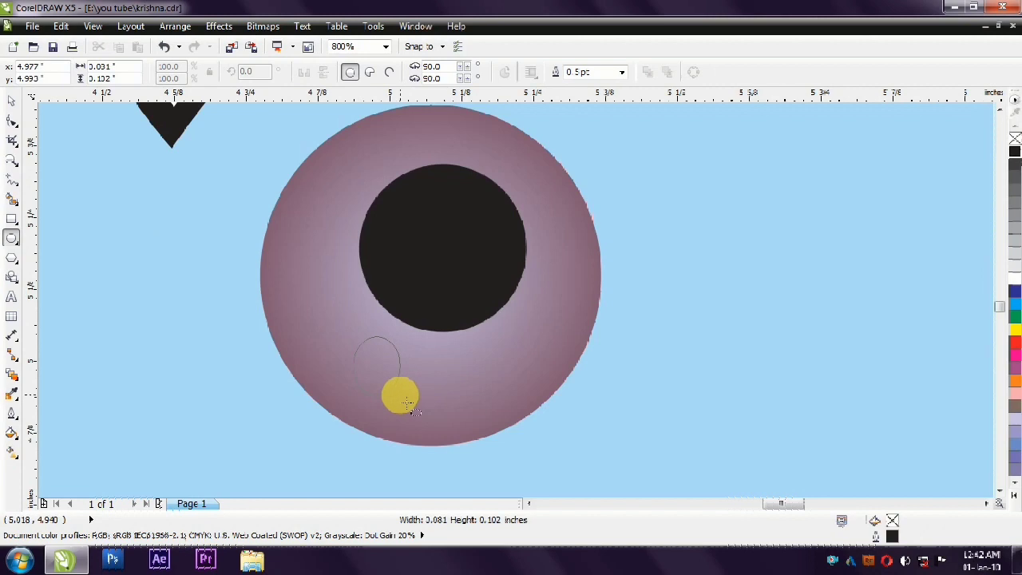
{"action": "left_click", "coordinate": [1014, 278]}
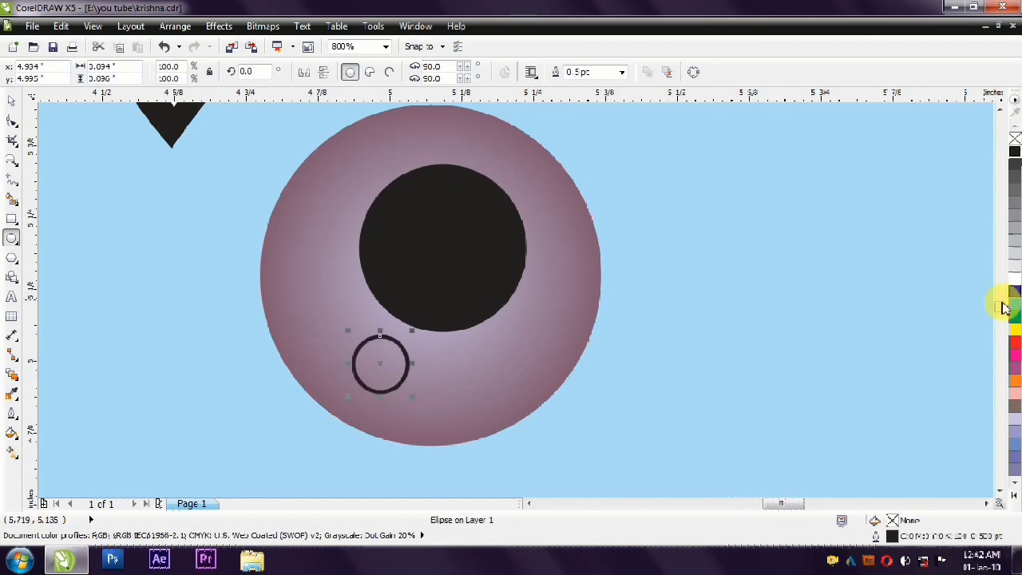
Draw a tall, narrow white rectangle without an outline beside the pupil, convert it to curves and move it closer to the pupil.
{"action": "left_click", "coordinate": [11, 217]}
{"action": "left_click_drag", "start_coordinate": [269, 209], "coordinate": [316, 348]}
{"action": "left_click", "coordinate": [1015, 278]}
{"action": "right_click", "coordinate": [1015, 138]}
{"action": "key", "text": "ctrl+q"}
{"action": "left_click_drag", "start_coordinate": [292, 279], "coordinate": [334, 282]}
Reshape the white rectangle into a curved highlight that follows the pupil's edge above the small highlight circle.
{"action": "left_click", "coordinate": [11, 120]}
{"action": "left_click_drag", "start_coordinate": [312, 334], "coordinate": [317, 366]}
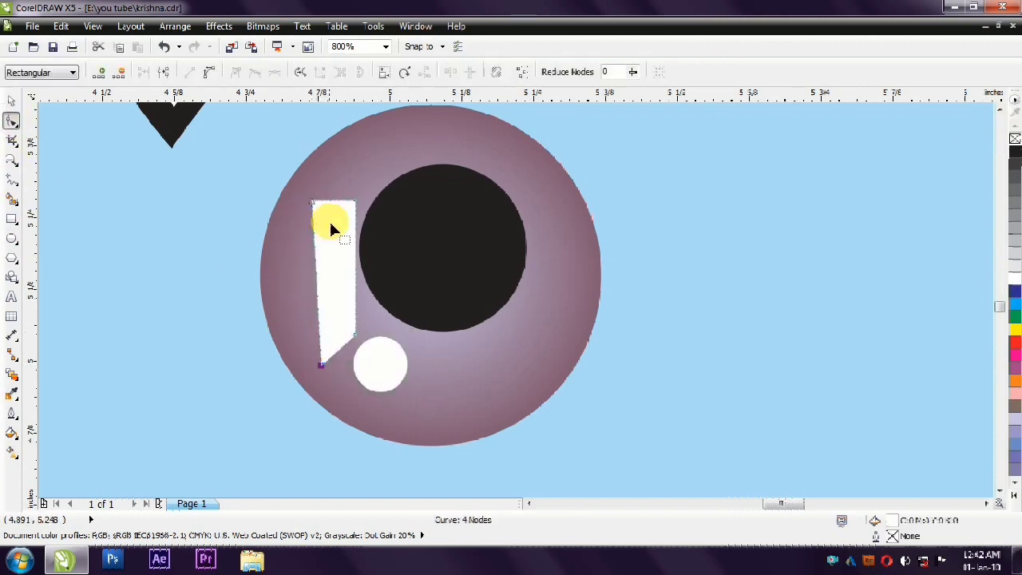
{"action": "left_click", "coordinate": [300, 72]}
{"action": "left_click_drag", "start_coordinate": [355, 272], "coordinate": [297, 274]}
{"action": "key", "text": "space"}
{"action": "left_click", "coordinate": [315, 251]}
{"action": "left_click", "coordinate": [376, 365], "text": "shift"}
{"action": "left_click", "coordinate": [12, 121]}
{"action": "left_click_drag", "start_coordinate": [331, 231], "coordinate": [334, 279]}
{"action": "key", "text": "space"}
Group the iris, pupil and highlights, move them onto the eye and PowerClip them inside the white eye shape.
{"action": "left_click", "coordinate": [361, 356], "text": "shift"}
{"action": "scroll", "coordinate": [429, 313], "scroll_direction": "down", "scroll_amount": 3}
{"action": "left_click", "coordinate": [415, 258], "text": "shift"}
{"action": "left_click_drag", "start_coordinate": [428, 310], "coordinate": [414, 253]}
{"action": "left_click", "coordinate": [219, 26]}
{"action": "left_click", "coordinate": [375, 237]}
{"action": "left_click", "coordinate": [399, 257]}
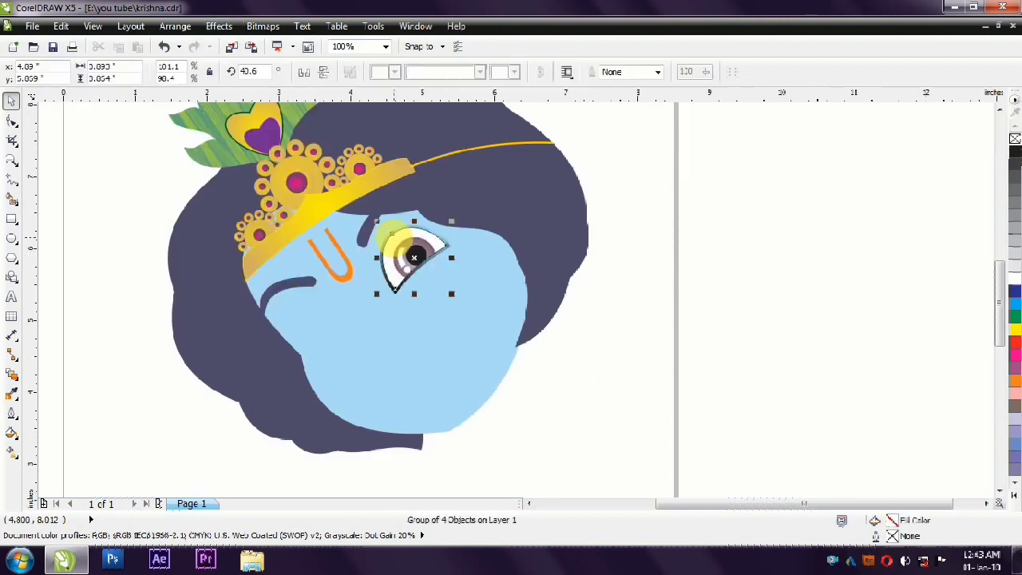
Edit the eye's PowerClip contents to resize the iris group and move it up against the upper eyelid.
{"action": "left_click", "coordinate": [414, 254], "text": "ctrl"}
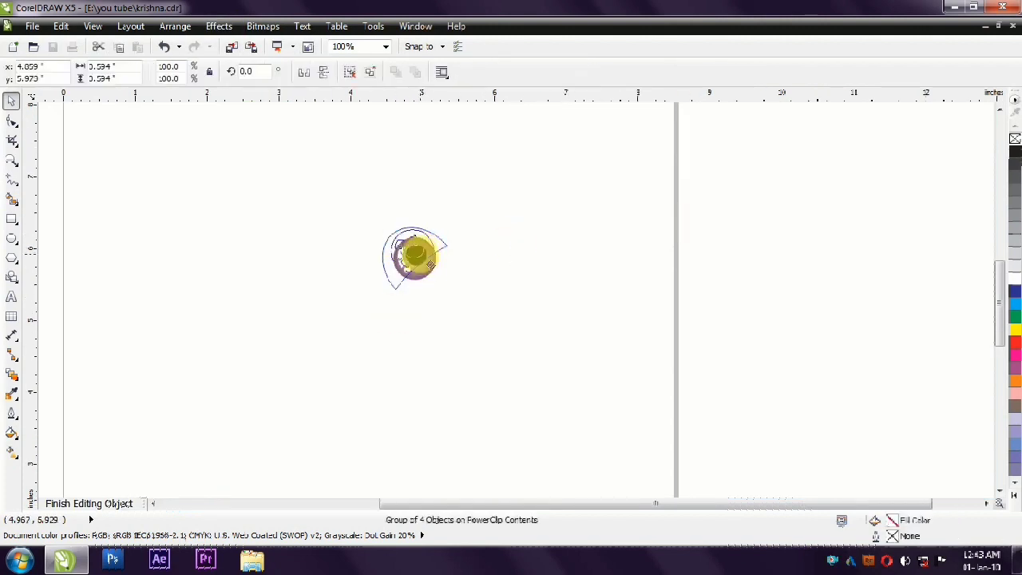
{"action": "left_click_drag", "start_coordinate": [440, 214], "coordinate": [438, 226]}
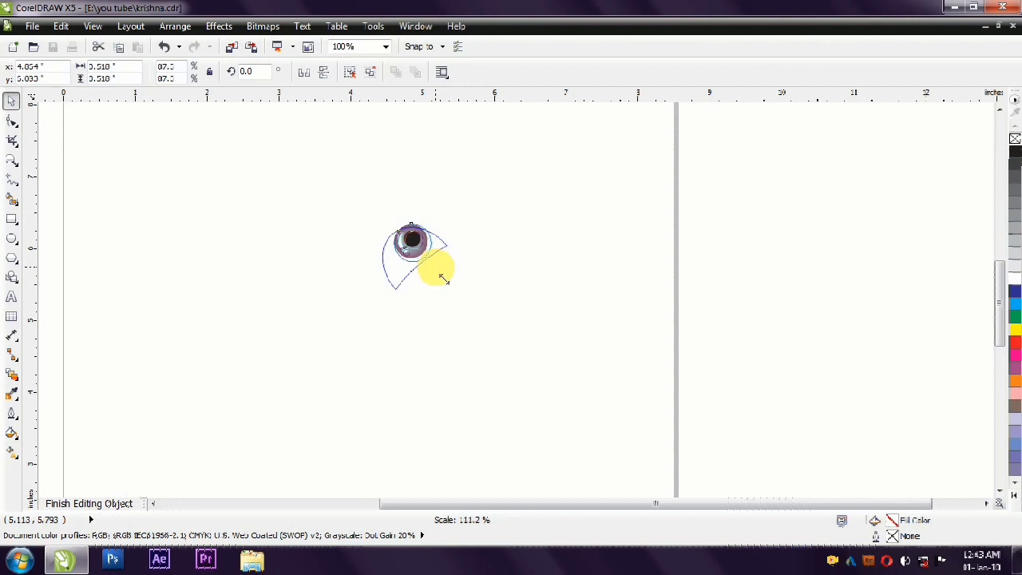
{"action": "left_click", "coordinate": [670, 341], "text": "ctrl"}
{"action": "scroll", "coordinate": [670, 342], "scroll_direction": "down", "scroll_amount": 2}
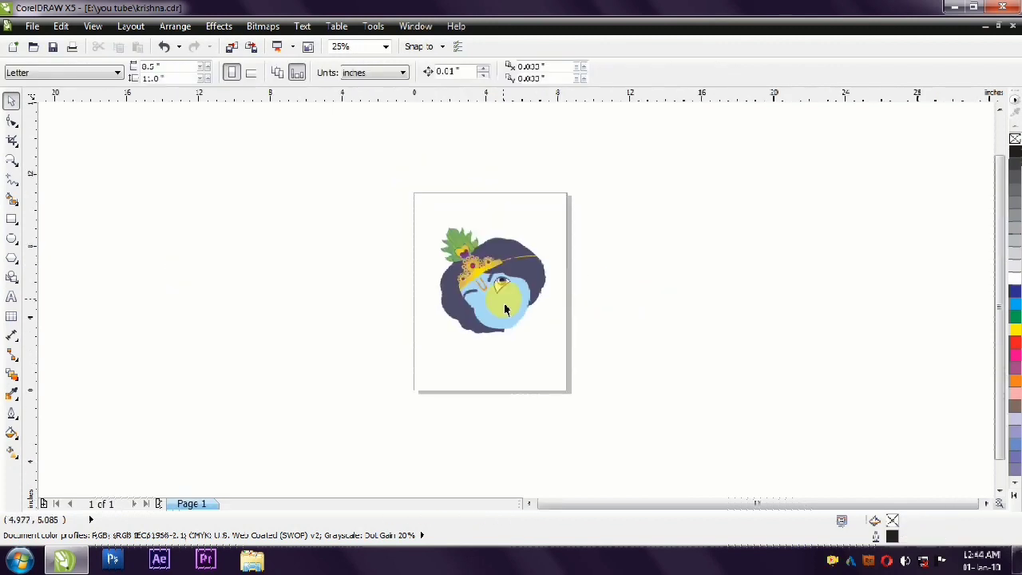
Copy the finished eye under the lower eyebrow, shrink it slightly and PowerClip the copy inside the face shape.
{"action": "scroll", "coordinate": [563, 258], "scroll_direction": "up", "scroll_amount": 2}
{"action": "left_click", "coordinate": [398, 325]}
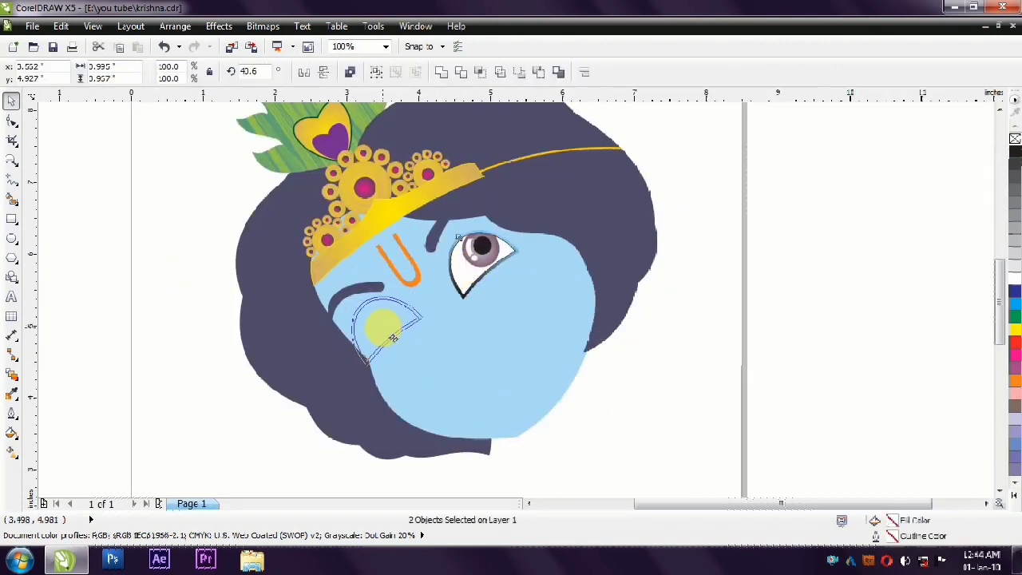
{"action": "left_click_drag", "start_coordinate": [393, 337], "coordinate": [383, 342]}
{"action": "left_click_drag", "start_coordinate": [363, 307], "coordinate": [380, 344]}
{"action": "left_click", "coordinate": [380, 343]}
{"action": "left_click", "coordinate": [380, 344]}
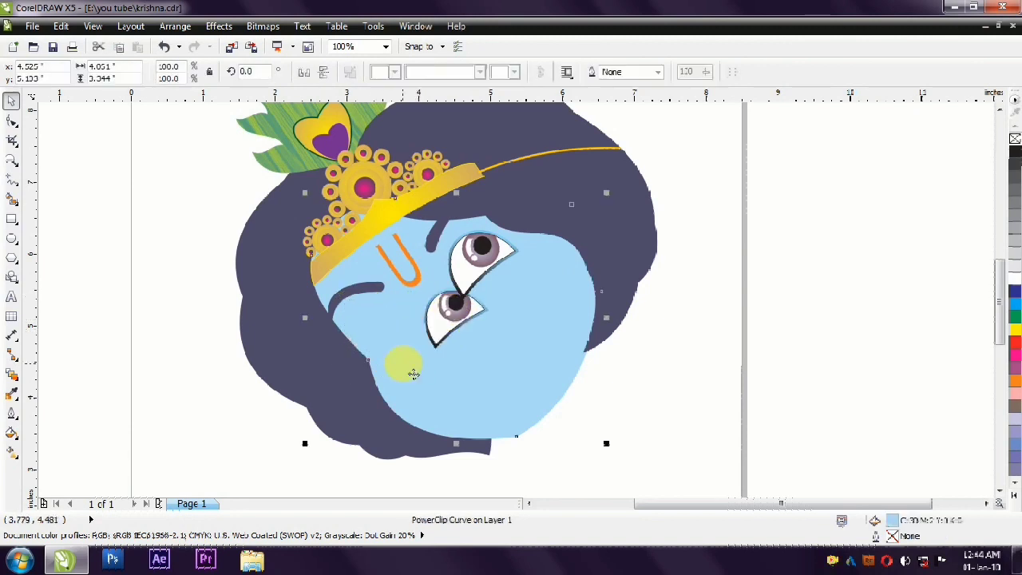
Edit the face's PowerClip contents to place the second eye under the lower eyebrow, cropped by the face's edge.
{"action": "left_click", "coordinate": [382, 342], "text": "ctrl"}
{"action": "left_click", "coordinate": [219, 346], "text": "ctrl"}
{"action": "left_click", "coordinate": [240, 319], "text": "ctrl"}
{"action": "left_click_drag", "start_coordinate": [229, 282], "coordinate": [543, 416]}
{"action": "left_click", "coordinate": [672, 417], "text": "ctrl"}
{"action": "left_click", "coordinate": [338, 319], "text": "ctrl"}
{"action": "left_click", "coordinate": [365, 369]}
{"action": "scroll", "coordinate": [376, 342], "scroll_direction": "up", "scroll_amount": 4}
{"action": "scroll", "coordinate": [615, 392], "scroll_direction": "down", "scroll_amount": 4}
{"action": "left_click", "coordinate": [615, 393], "text": "ctrl"}
Zoom to the whole artwork and review it in full-screen preview.
{"action": "left_click", "coordinate": [639, 429]}
{"action": "key", "text": "ctrl+a"}
{"action": "key", "text": "F3"}
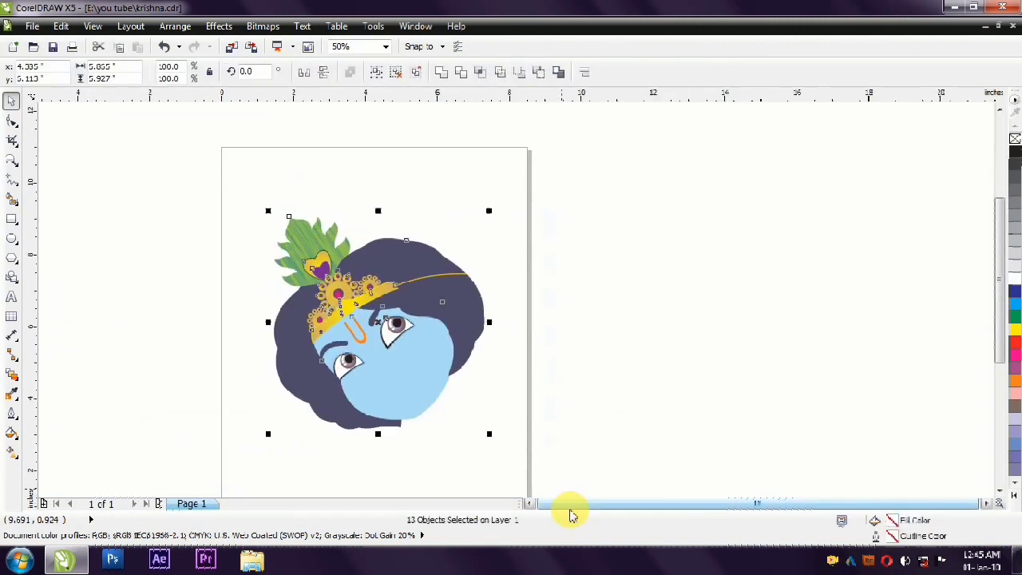
{"action": "key", "text": "shift+F2"}
{"action": "key", "text": "Escape"}
{"action": "key", "text": "F9"}
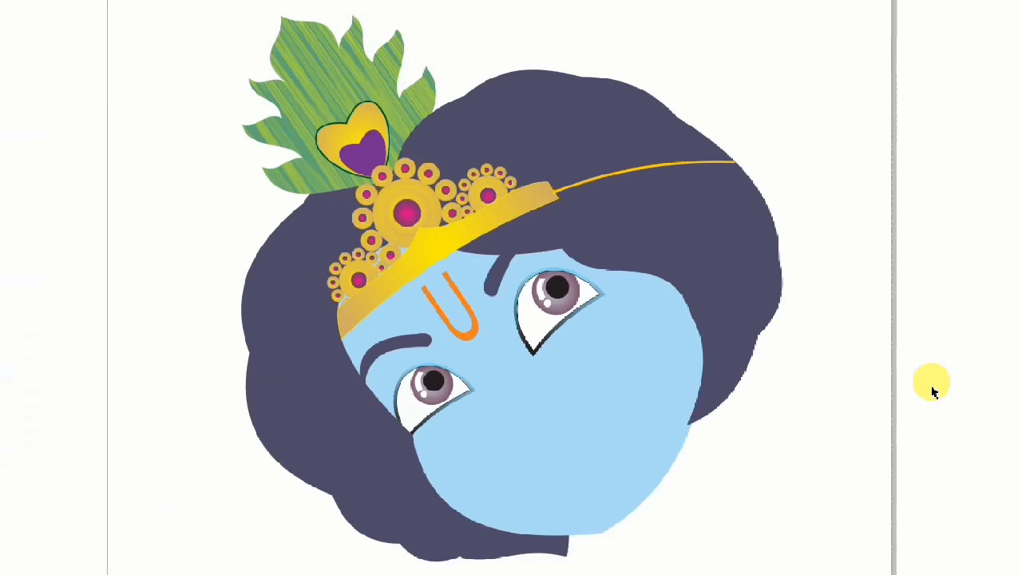
Draw an open two-segment line beside the page, a shallow V about 1.2 in wide, for the lip line.
{"action": "left_click", "coordinate": [888, 417]}
{"action": "left_click", "coordinate": [12, 159]}
{"action": "left_click_drag", "start_coordinate": [434, 338], "coordinate": [650, 472]}
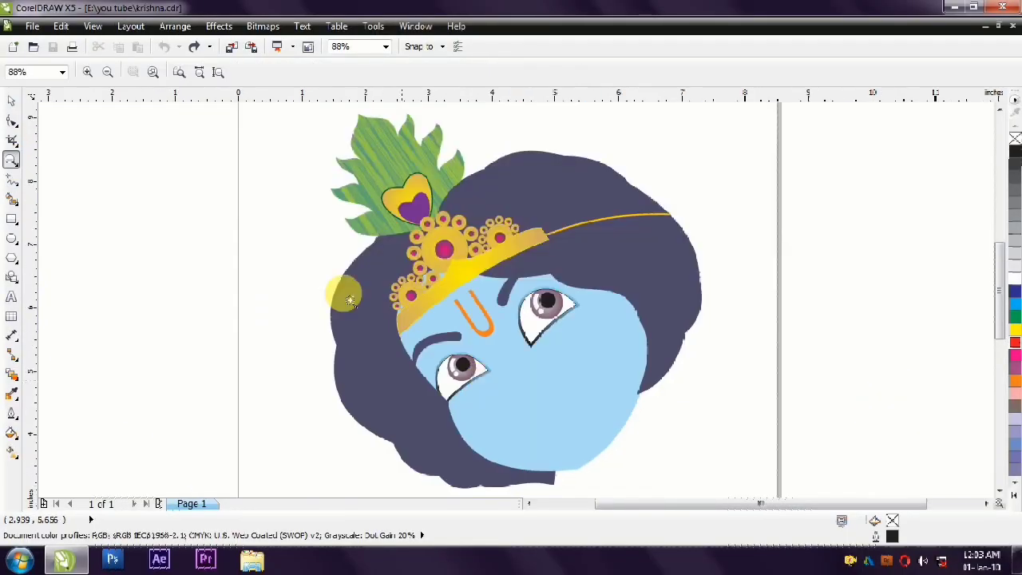
{"action": "left_click", "coordinate": [343, 290]}
{"action": "left_click", "coordinate": [12, 181]}
{"action": "left_click", "coordinate": [223, 306]}
{"action": "double_click", "coordinate": [327, 342]}
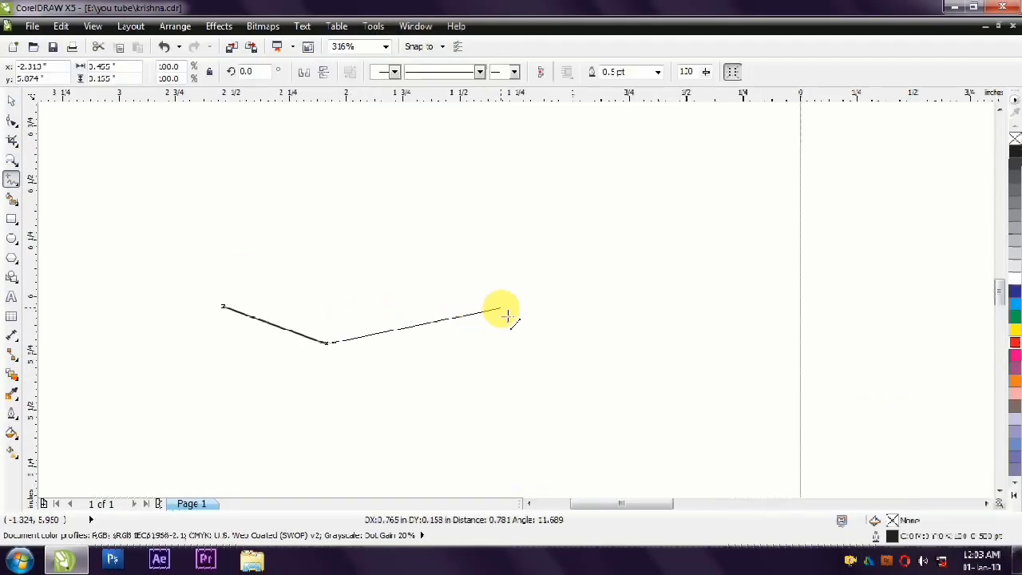
Give the V line a 3 pt outline with rounded ends and convert the outline to an object.
{"action": "left_click", "coordinate": [12, 102]}
{"action": "key", "text": "F12"}
{"action": "double_click", "coordinate": [401, 200]}
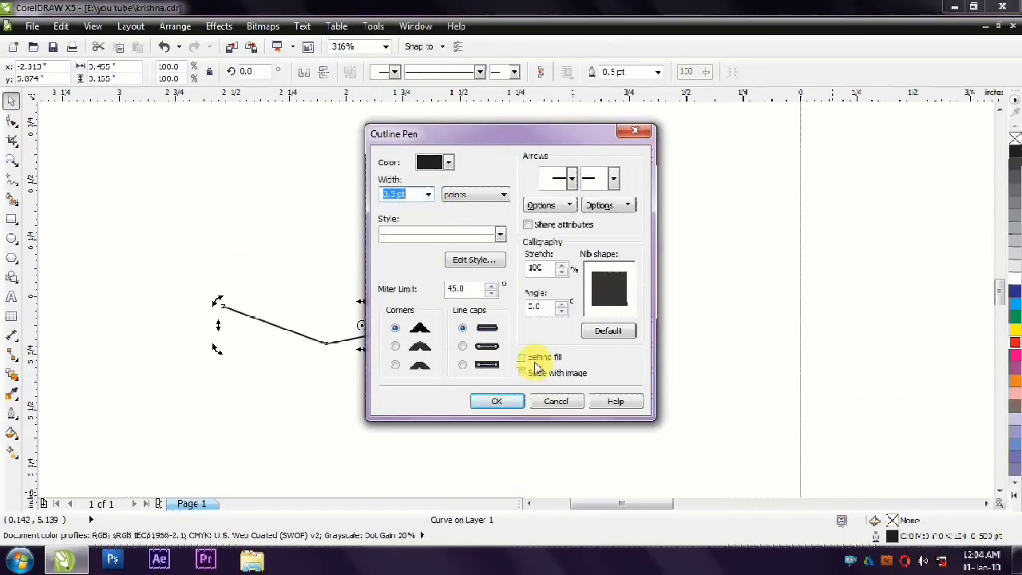
{"action": "type", "text": "3.0"}
{"action": "left_click", "coordinate": [523, 397]}
{"action": "key", "text": "F12"}
{"action": "left_click", "coordinate": [491, 398]}
{"action": "left_click", "coordinate": [359, 343]}
{"action": "left_click", "coordinate": [164, 27]}
{"action": "left_click", "coordinate": [231, 310]}
Delete the nodes at the stroke's bend and smooth it into a rounded dip.
{"action": "key", "text": "F10"}
{"action": "scroll", "coordinate": [327, 340], "scroll_direction": "up", "scroll_amount": 5}
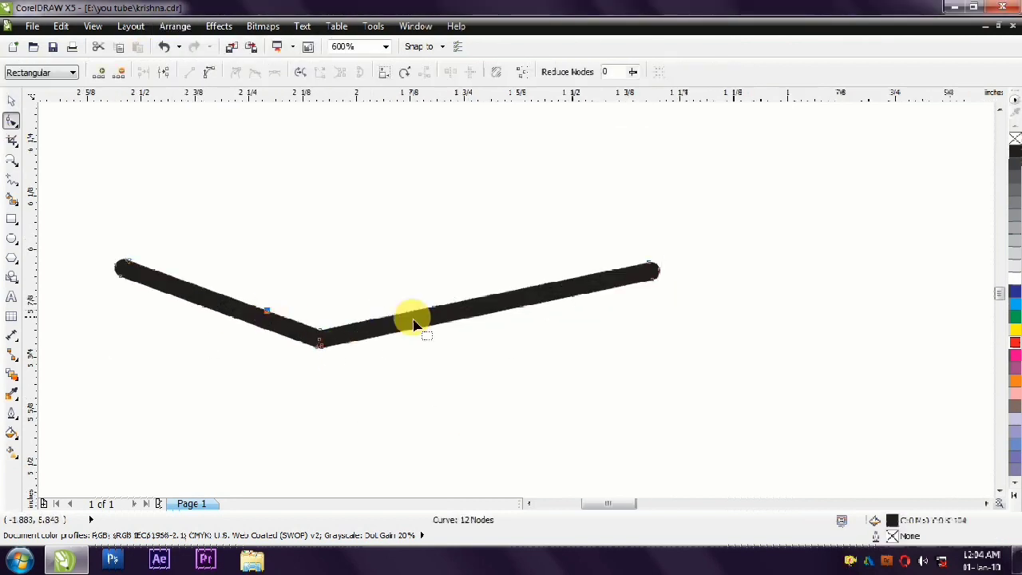
{"action": "key", "text": "Delete"}
{"action": "left_click_drag", "start_coordinate": [280, 296], "coordinate": [327, 337]}
{"action": "key", "text": "Delete"}
{"action": "left_click", "coordinate": [124, 276]}
{"action": "left_click", "coordinate": [323, 342]}
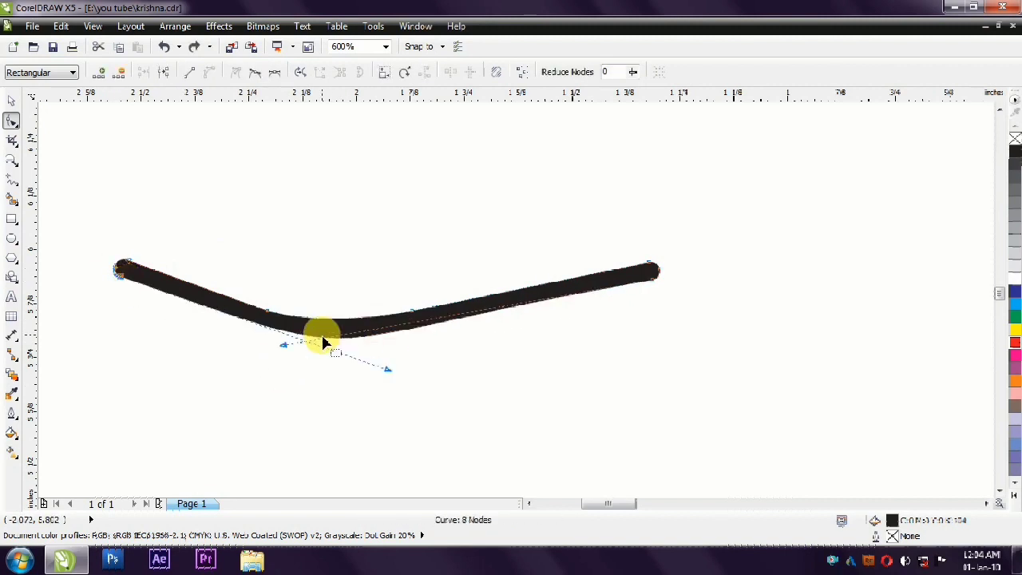
Delete the rounded-cap nodes at the stroke's left end and taper that end to a sharp point.
{"action": "scroll", "coordinate": [106, 275], "scroll_direction": "up", "scroll_amount": 2}
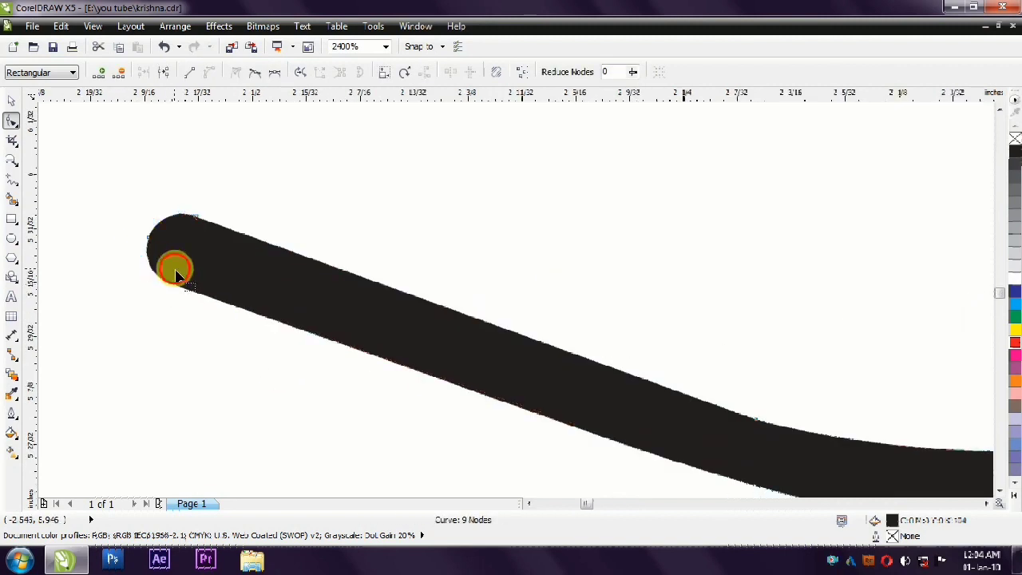
{"action": "key", "text": "Delete"}
{"action": "left_click", "coordinate": [148, 237]}
{"action": "left_click_drag", "start_coordinate": [121, 313], "coordinate": [208, 283]}
{"action": "key", "text": "Delete"}
{"action": "scroll", "coordinate": [201, 275], "scroll_direction": "down", "scroll_amount": 1}
{"action": "scroll", "coordinate": [325, 293], "scroll_direction": "down", "scroll_amount": 1}
{"action": "scroll", "coordinate": [327, 297], "scroll_direction": "up", "scroll_amount": 1}
Bend both edges of the stroke's right half into a gentle upward arch.
{"action": "left_click_drag", "start_coordinate": [352, 318], "coordinate": [359, 324]}
{"action": "scroll", "coordinate": [450, 280], "scroll_direction": "down", "scroll_amount": 1}
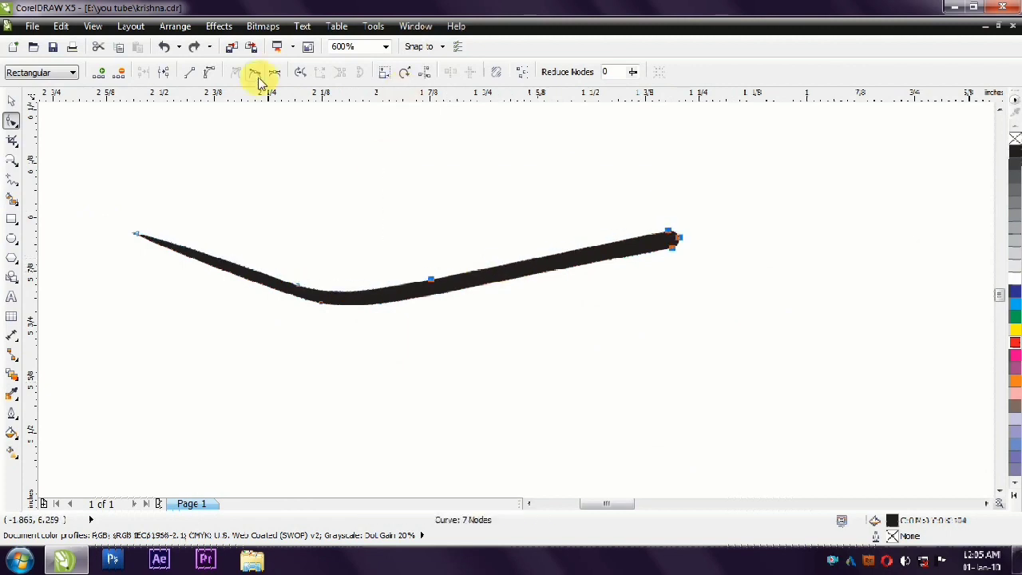
{"action": "left_click", "coordinate": [536, 227]}
{"action": "left_click", "coordinate": [543, 266]}
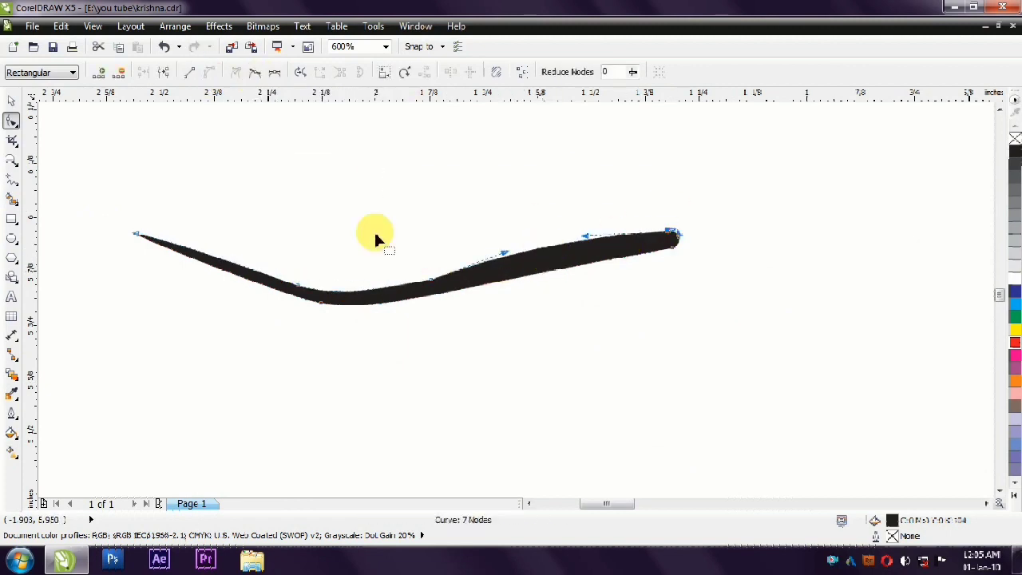
{"action": "left_click", "coordinate": [555, 276]}
{"action": "left_click_drag", "start_coordinate": [566, 266], "coordinate": [575, 269]}
{"action": "key", "text": "space"}
{"action": "scroll", "coordinate": [206, 258], "scroll_direction": "down", "scroll_amount": 1}
{"action": "scroll", "coordinate": [452, 265], "scroll_direction": "up", "scroll_amount": 1}
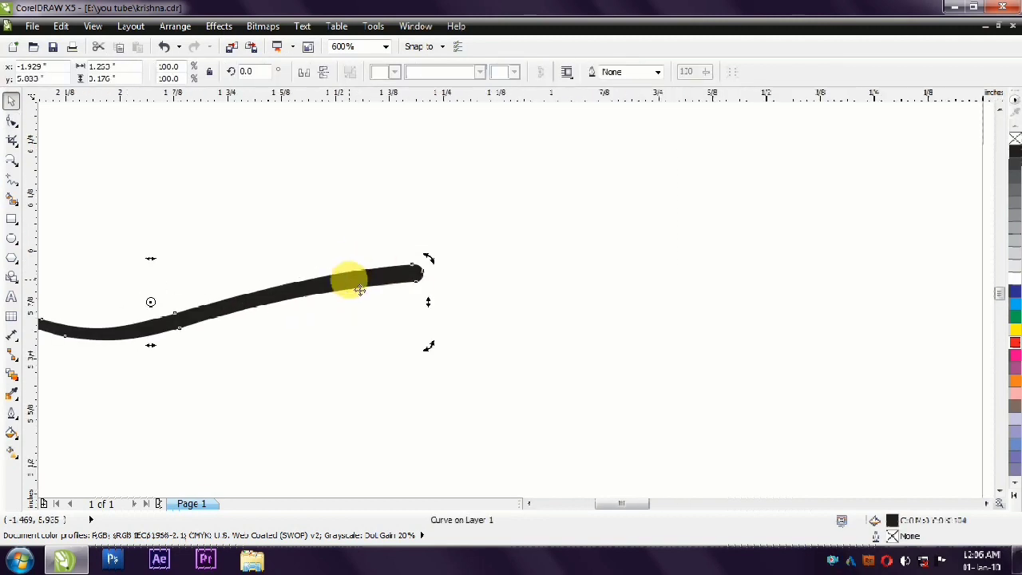
Mirror a copy of the stroke to its right and weld both halves into one symmetrical lip line.
{"action": "key", "text": "space"}
{"action": "key", "text": "space"}
{"action": "scroll", "coordinate": [312, 279], "scroll_direction": "down", "scroll_amount": 1}
{"action": "left_click_drag", "start_coordinate": [87, 285], "coordinate": [649, 293]}
{"action": "scroll", "coordinate": [343, 232], "scroll_direction": "up", "scroll_amount": 1}
{"action": "left_click", "coordinate": [285, 320], "text": "shift"}
{"action": "left_click", "coordinate": [437, 72]}
Draw a closed six-point polygon along the lip line, with its lowest point below the centre.
{"action": "scroll", "coordinate": [330, 248], "scroll_direction": "down", "scroll_amount": 1}
{"action": "left_click", "coordinate": [12, 179]}
{"action": "left_click", "coordinate": [94, 273]}
{"action": "left_click", "coordinate": [270, 292]}
{"action": "left_click", "coordinate": [411, 285]}
{"action": "left_click", "coordinate": [553, 296]}
{"action": "left_click", "coordinate": [631, 273]}
{"action": "left_click", "coordinate": [348, 380]}
{"action": "left_click", "coordinate": [94, 273]}
Curve the polygon's upper segments so they follow the lip line's dips and central arch.
{"action": "key", "text": "F10"}
{"action": "left_click_drag", "start_coordinate": [75, 169], "coordinate": [642, 389]}
{"action": "scroll", "coordinate": [214, 302], "scroll_direction": "up", "scroll_amount": 1}
{"action": "left_click_drag", "start_coordinate": [214, 302], "coordinate": [176, 313]}
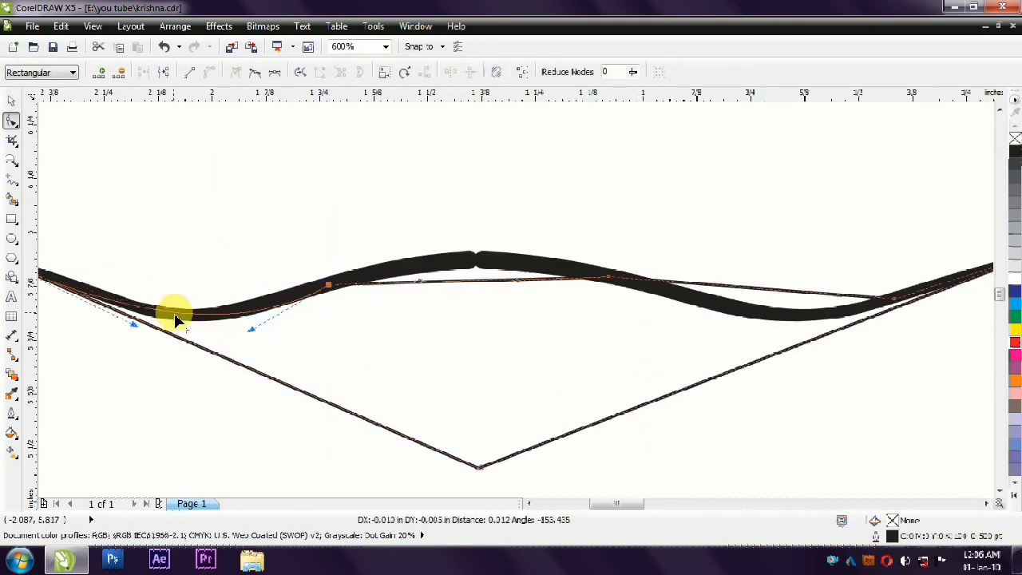
{"action": "left_click_drag", "start_coordinate": [461, 278], "coordinate": [479, 265]}
{"action": "scroll", "coordinate": [480, 264], "scroll_direction": "down", "scroll_amount": 1}
{"action": "scroll", "coordinate": [603, 258], "scroll_direction": "up", "scroll_amount": 1}
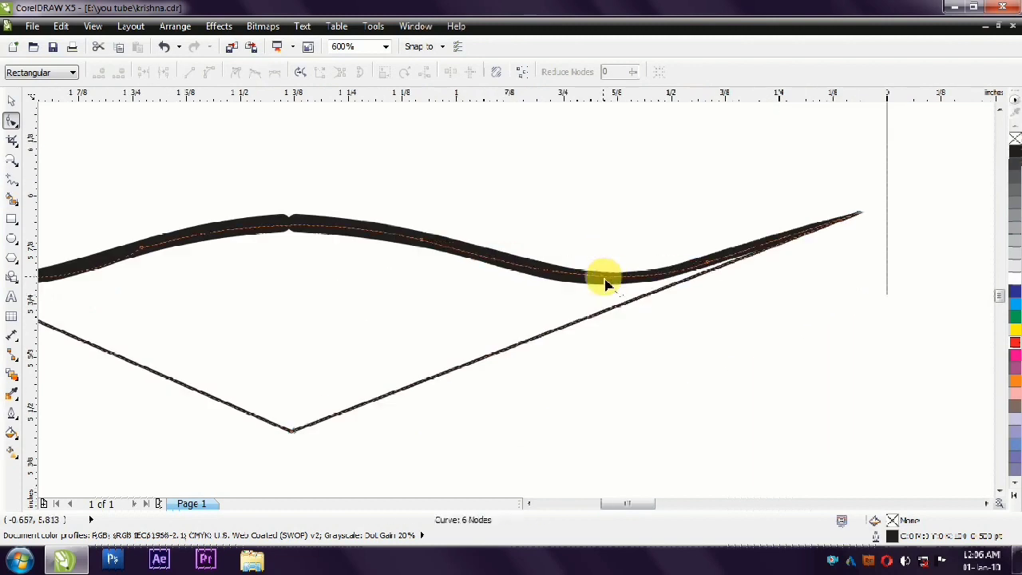
Curve the polygon's lower edges into a smooth bowl-shaped mouth outline running from corner to corner.
{"action": "scroll", "coordinate": [600, 274], "scroll_direction": "down", "scroll_amount": 1}
{"action": "left_click_drag", "start_coordinate": [320, 296], "coordinate": [323, 352]}
{"action": "key", "text": "ctrl+z"}
{"action": "left_click_drag", "start_coordinate": [545, 326], "coordinate": [555, 354]}
{"action": "double_click", "coordinate": [363, 342]}
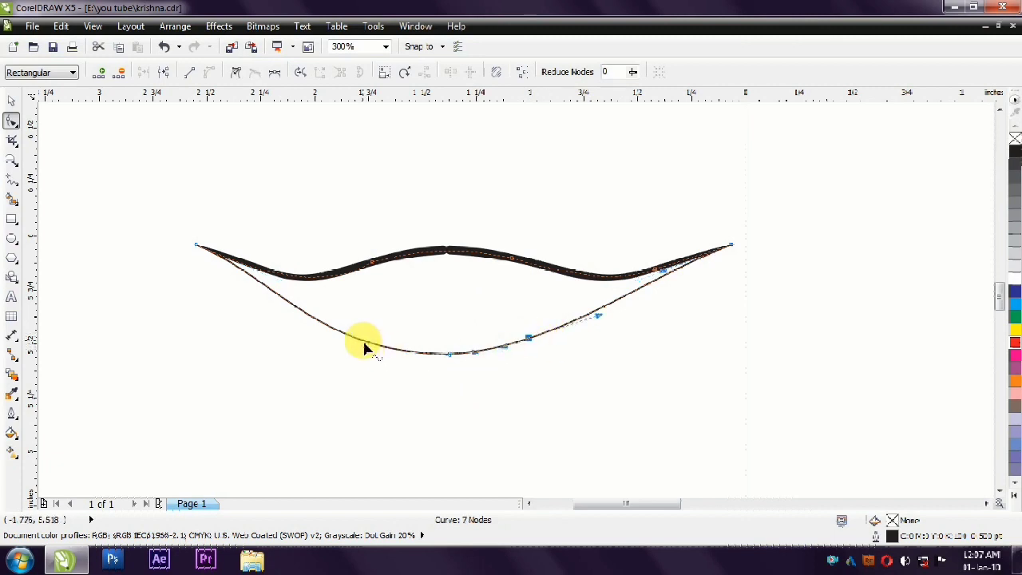
{"action": "left_click", "coordinate": [532, 338]}
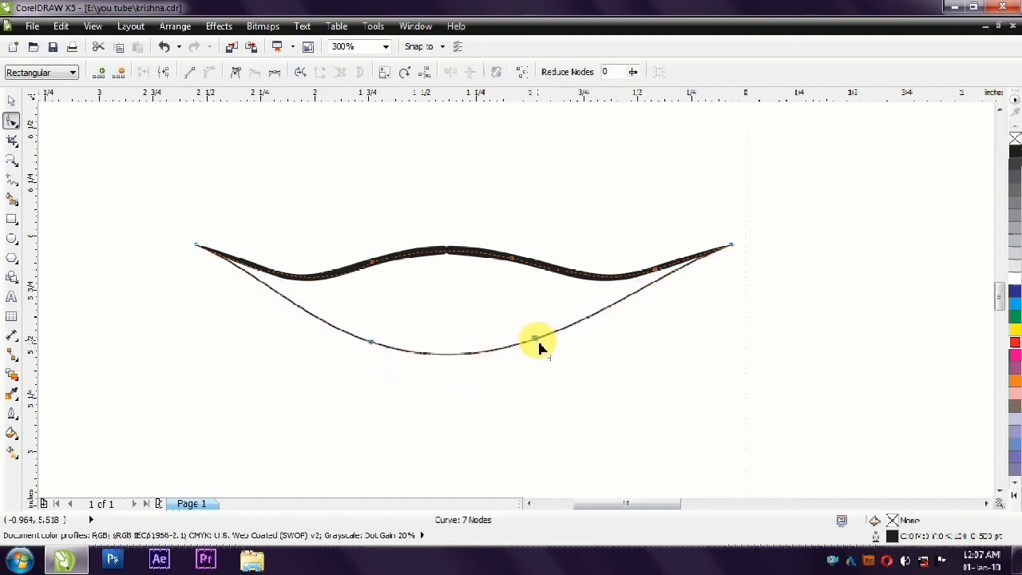
{"action": "key", "text": "Delete"}
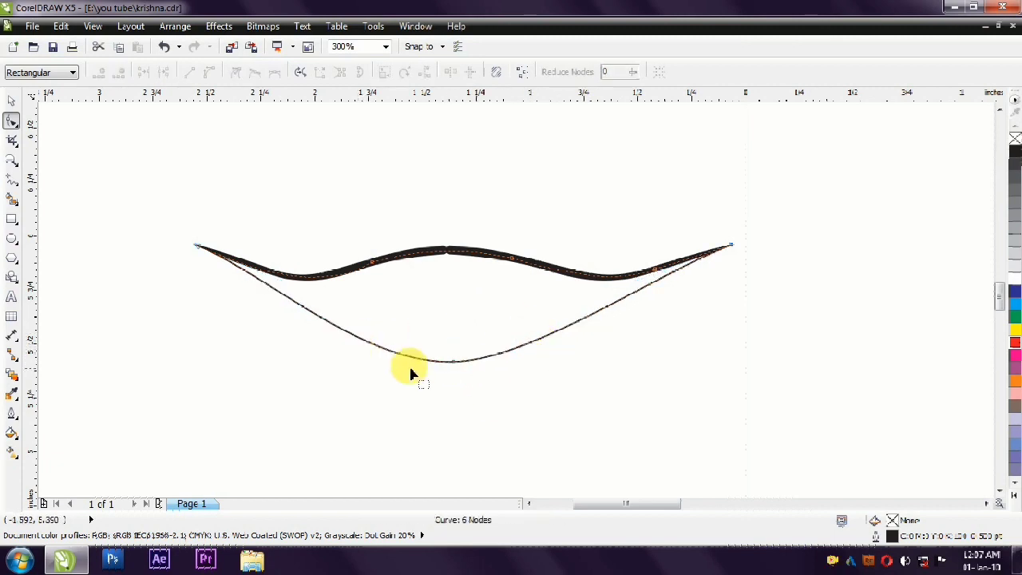
{"action": "left_click", "coordinate": [272, 281]}
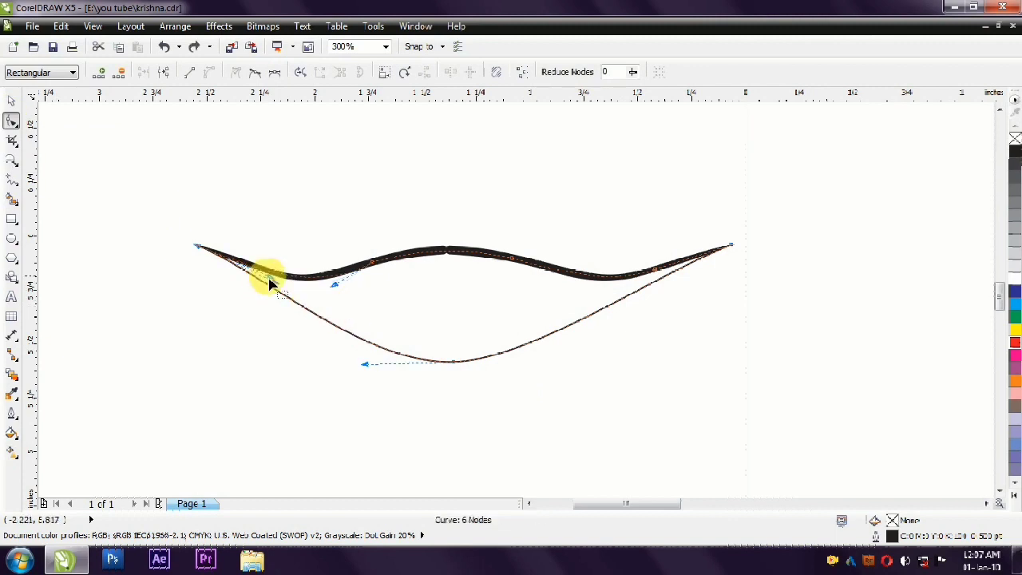
{"action": "left_click_drag", "start_coordinate": [270, 284], "coordinate": [356, 318]}
Draw an ellipse for the teeth in the middle of the mouth and PowerClip it inside the mouth shape.
{"action": "left_click", "coordinate": [11, 238]}
{"action": "left_click_drag", "start_coordinate": [329, 209], "coordinate": [549, 313]}
{"action": "left_click", "coordinate": [218, 26]}
{"action": "mouse_move", "coordinate": [255, 264]}
{"action": "left_click", "coordinate": [245, 236]}
{"action": "left_click", "coordinate": [375, 236]}
{"action": "left_click", "coordinate": [423, 338]}
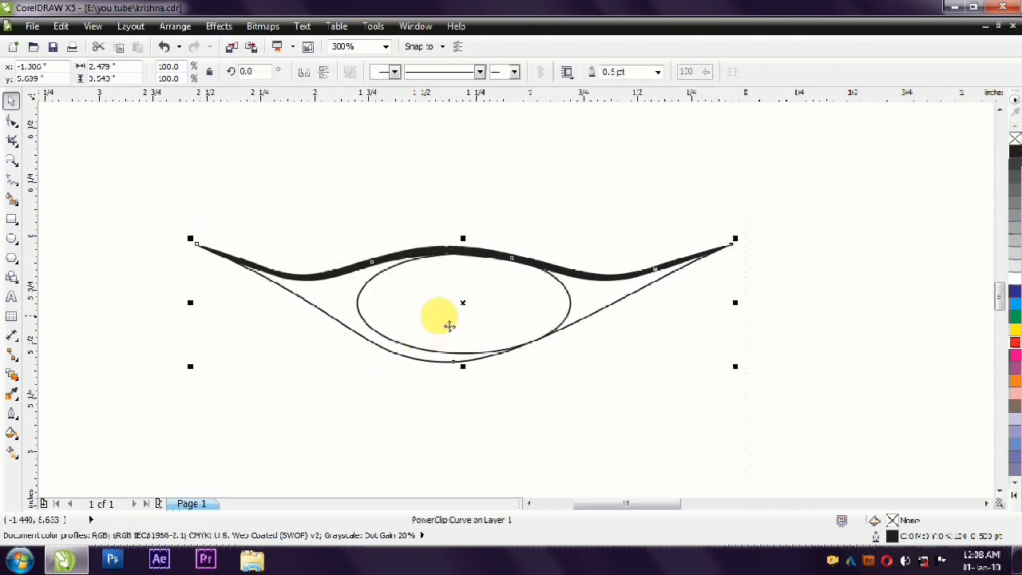
Edit the mouth's PowerClip contents, converting the ellipse to curves and stretching it sideways into a wide teeth shape under the lip line.
{"action": "left_click", "coordinate": [422, 298], "text": "ctrl"}
{"action": "left_click_drag", "start_coordinate": [560, 266], "coordinate": [620, 263]}
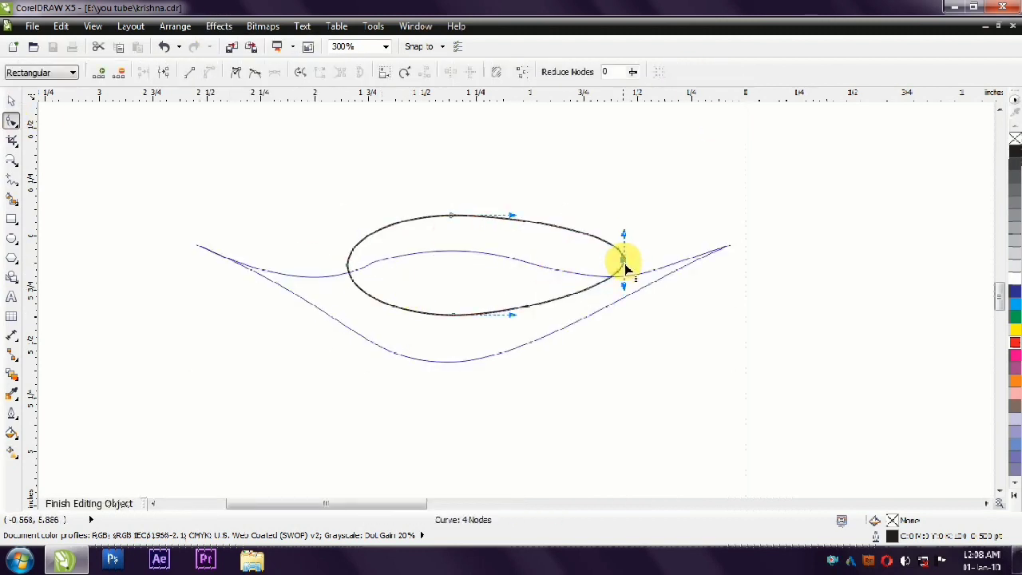
{"action": "left_click_drag", "start_coordinate": [347, 262], "coordinate": [346, 269]}
{"action": "key", "text": "space"}
{"action": "left_click", "coordinate": [426, 316]}
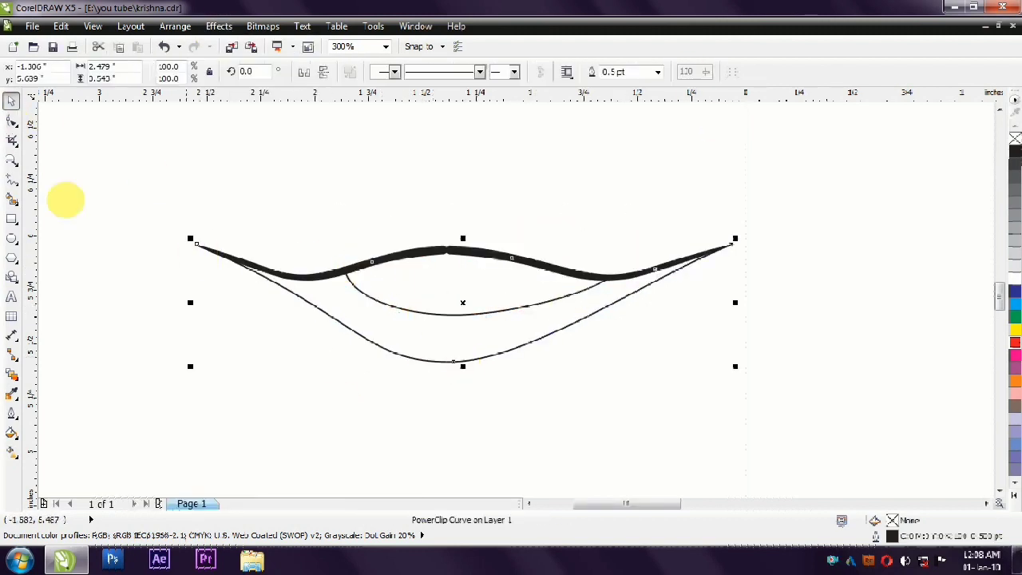
Adjust the mouth outline's bottom node and lower right edge to make the curve fuller.
{"action": "left_click", "coordinate": [12, 119]}
{"action": "left_click", "coordinate": [460, 366]}
{"action": "left_click_drag", "start_coordinate": [539, 366], "coordinate": [555, 372]}
{"action": "left_click_drag", "start_coordinate": [589, 307], "coordinate": [607, 289]}
{"action": "key", "text": "space"}
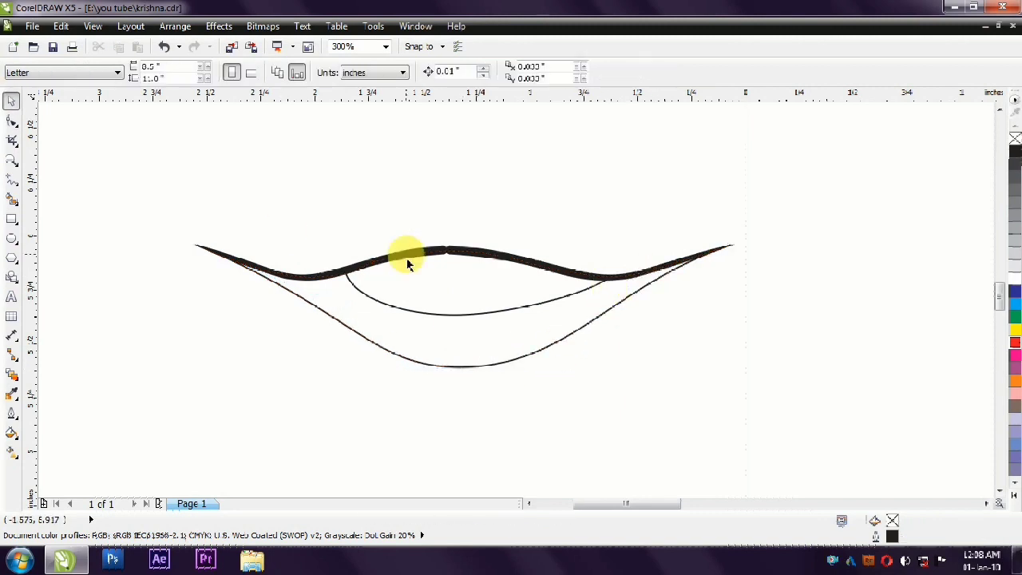
Fill the clipped teeth shape white without an outline and the surrounding mouth shape purple.
{"action": "scroll", "coordinate": [408, 265], "scroll_direction": "down", "scroll_amount": 2}
{"action": "left_click", "coordinate": [335, 252]}
{"action": "left_click", "coordinate": [997, 492]}
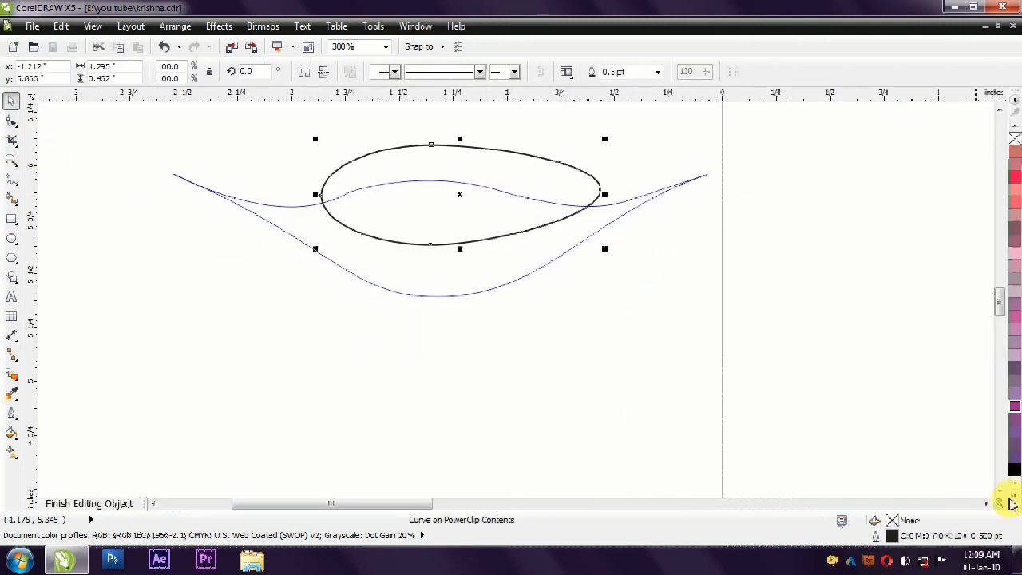
{"action": "left_click", "coordinate": [972, 277]}
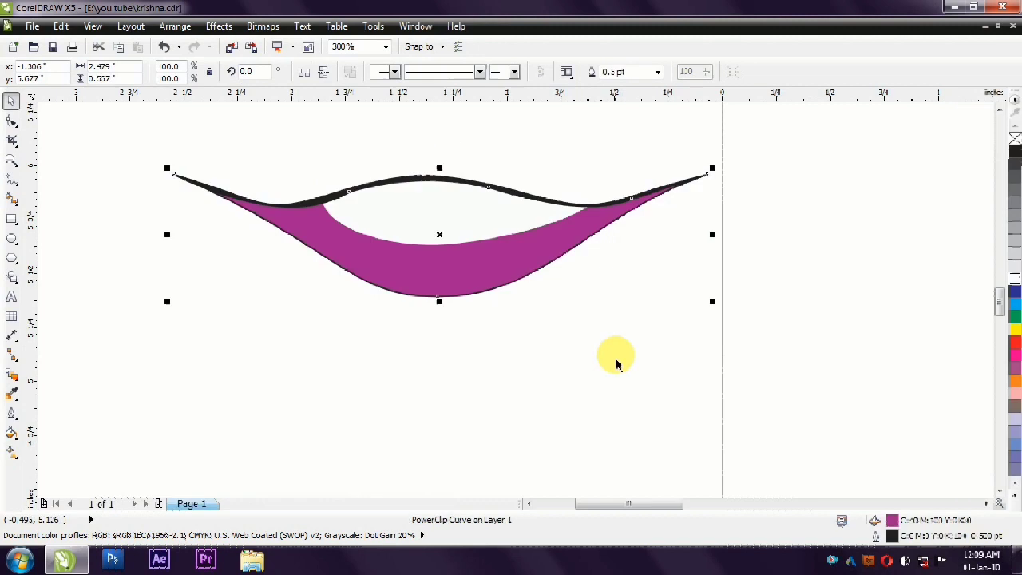
{"action": "left_click", "coordinate": [616, 354]}
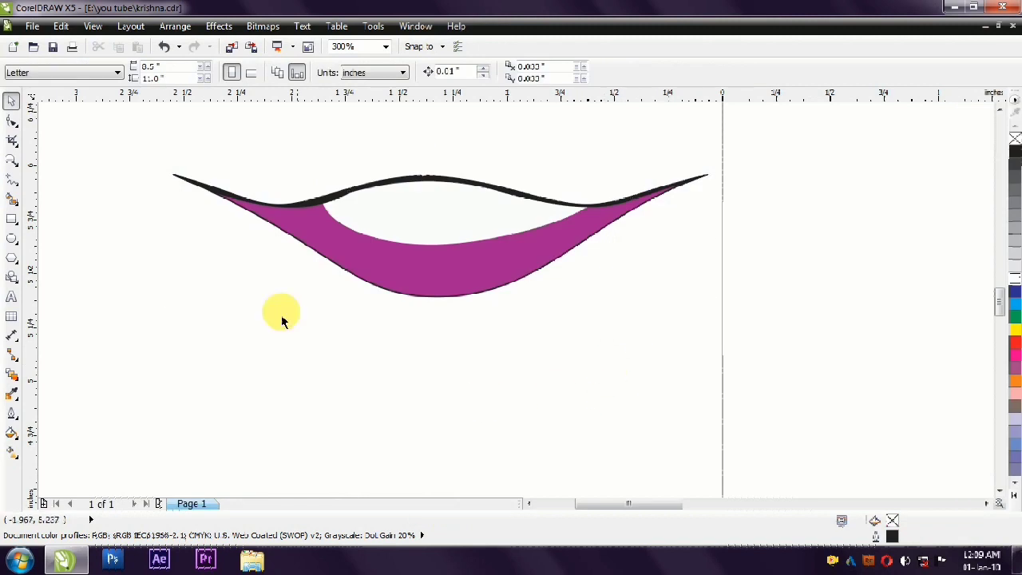
Draw a small curved crescent at the left corner of the mouth.
{"action": "left_click", "coordinate": [13, 179]}
{"action": "left_click", "coordinate": [148, 189]}
{"action": "left_click", "coordinate": [165, 151]}
{"action": "left_click_drag", "start_coordinate": [164, 152], "coordinate": [162, 179]}
{"action": "key", "text": "space"}
Fill the upper lip line with a dark brown CMYK color.
{"action": "left_click", "coordinate": [331, 200]}
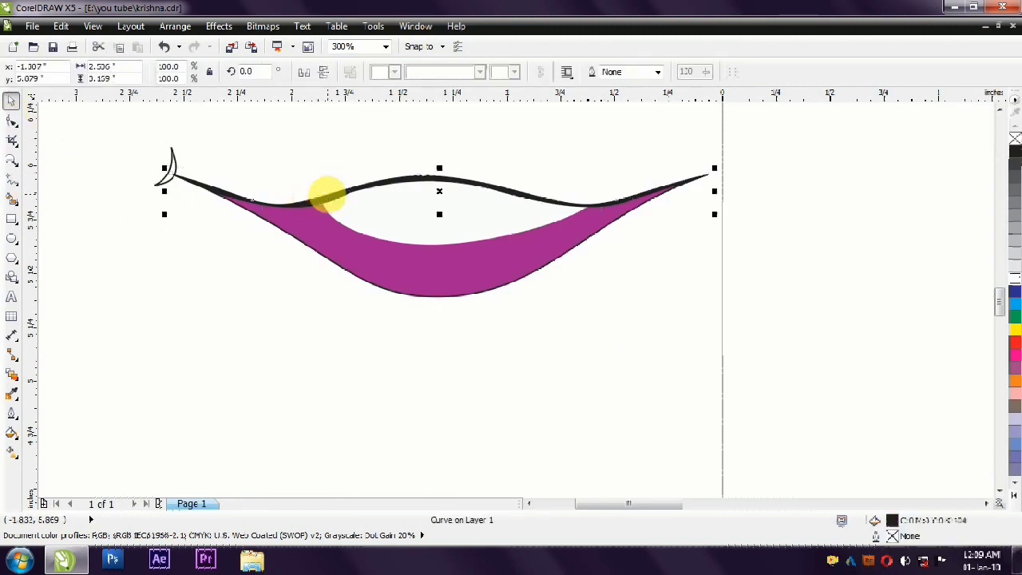
{"action": "left_click", "coordinate": [1015, 493]}
{"action": "right_click", "coordinate": [998, 162]}
{"action": "double_click", "coordinate": [896, 519]}
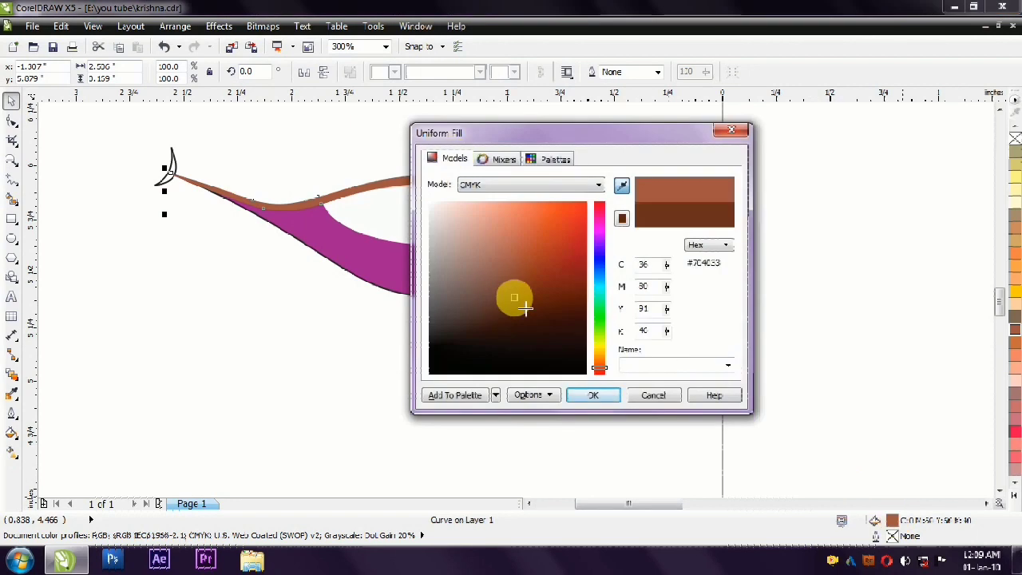
{"action": "left_click", "coordinate": [522, 299]}
{"action": "key", "text": "Return"}
Fill the corner crescent dark brown without an outline and mirror a copy to the mouth's right corner.
{"action": "left_click", "coordinate": [167, 173]}
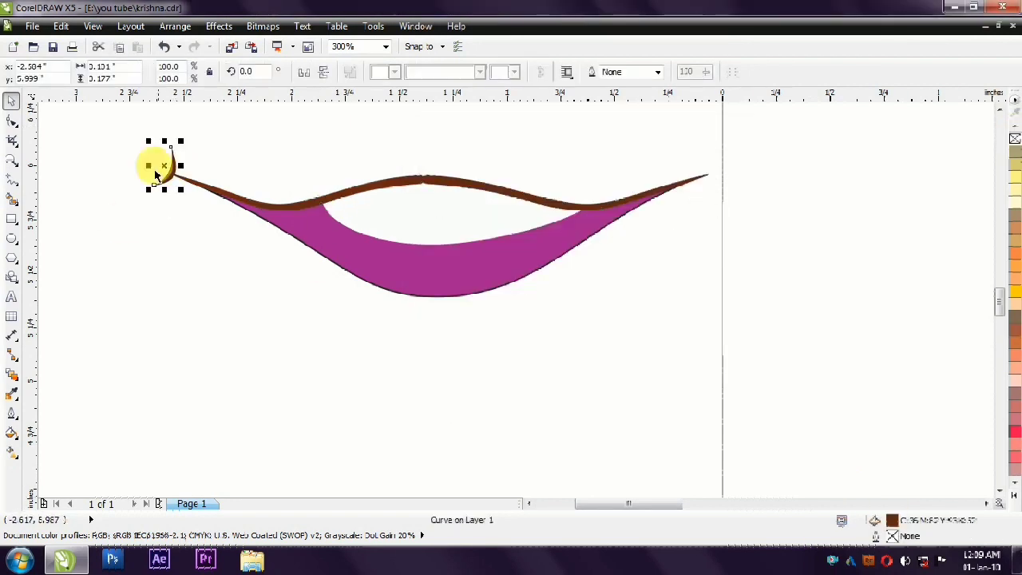
{"action": "left_click_drag", "start_coordinate": [182, 164], "coordinate": [711, 225]}
{"action": "left_click", "coordinate": [611, 367]}
Draw a closed polygon over the mouth's lower part, extending below it, for the lower lip.
{"action": "key", "text": "F5"}
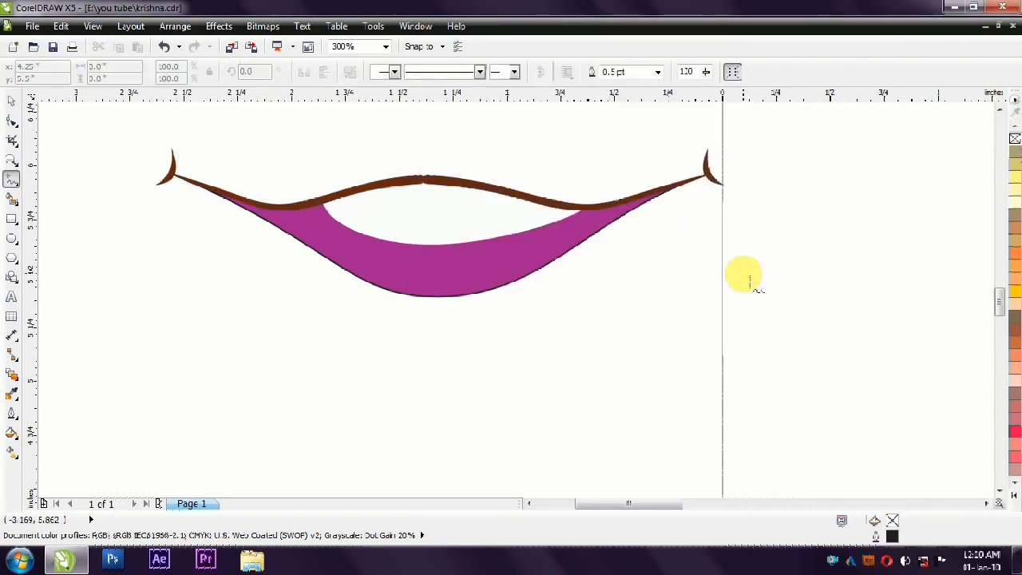
{"action": "left_click", "coordinate": [693, 181]}
{"action": "left_click", "coordinate": [527, 338]}
{"action": "left_click", "coordinate": [377, 353]}
{"action": "left_click", "coordinate": [286, 233]}
{"action": "left_click", "coordinate": [424, 275]}
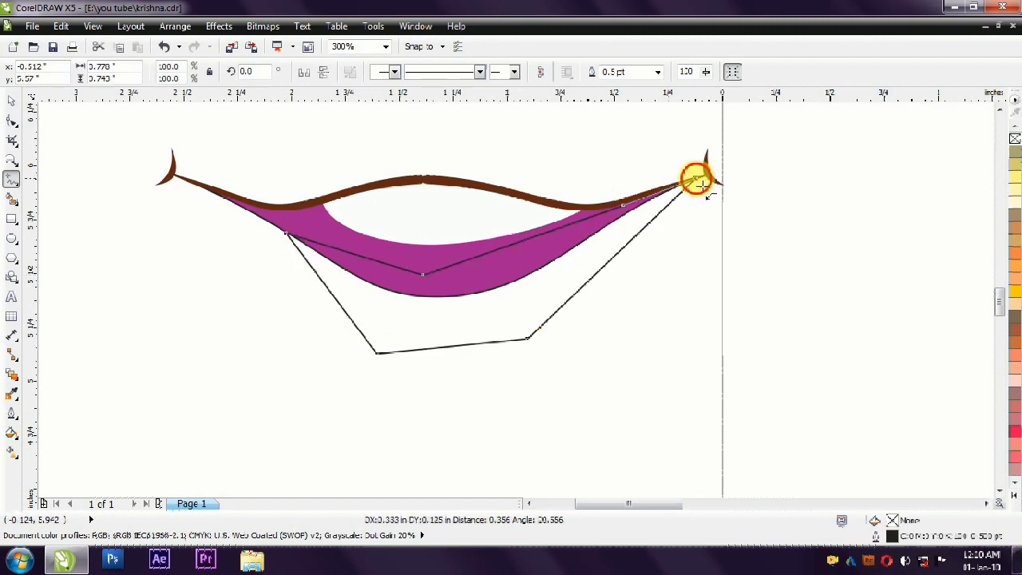
{"action": "left_click", "coordinate": [696, 178]}
Curve the polygon's lower edge into a rounded lower lip and remove the extra node on its right side.
{"action": "key", "text": "F10"}
{"action": "left_click_drag", "start_coordinate": [445, 351], "coordinate": [439, 366]}
{"action": "left_click_drag", "start_coordinate": [331, 292], "coordinate": [352, 375]}
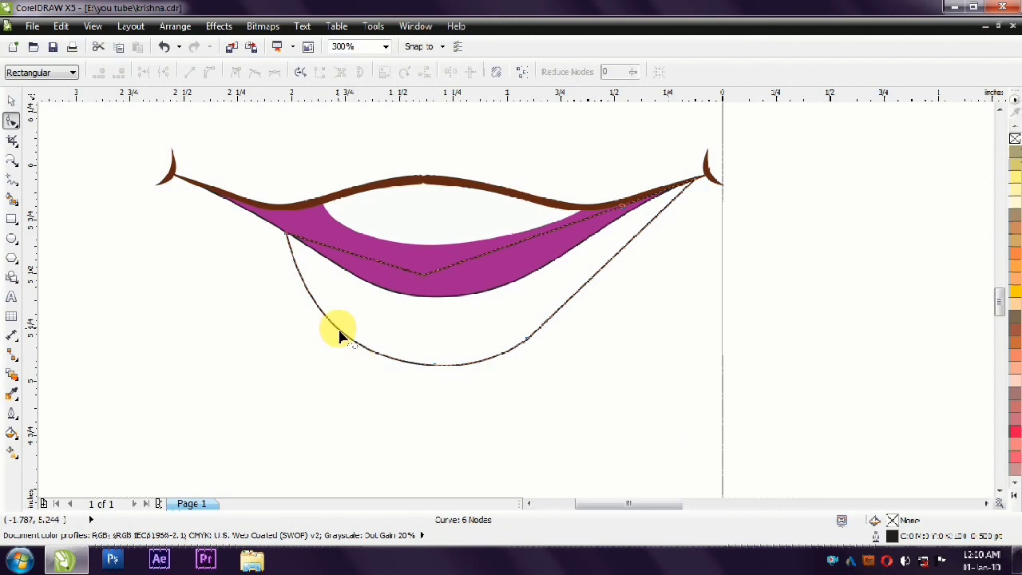
{"action": "double_click", "coordinate": [521, 338]}
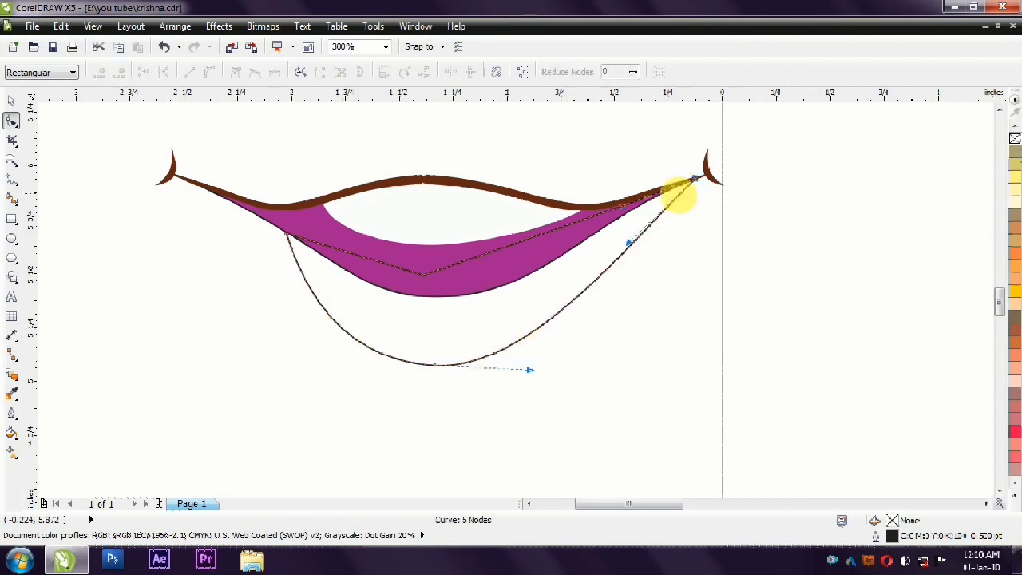
{"action": "left_click_drag", "start_coordinate": [676, 194], "coordinate": [587, 234]}
{"action": "left_click_drag", "start_coordinate": [354, 378], "coordinate": [384, 375]}
{"action": "key", "text": "space"}
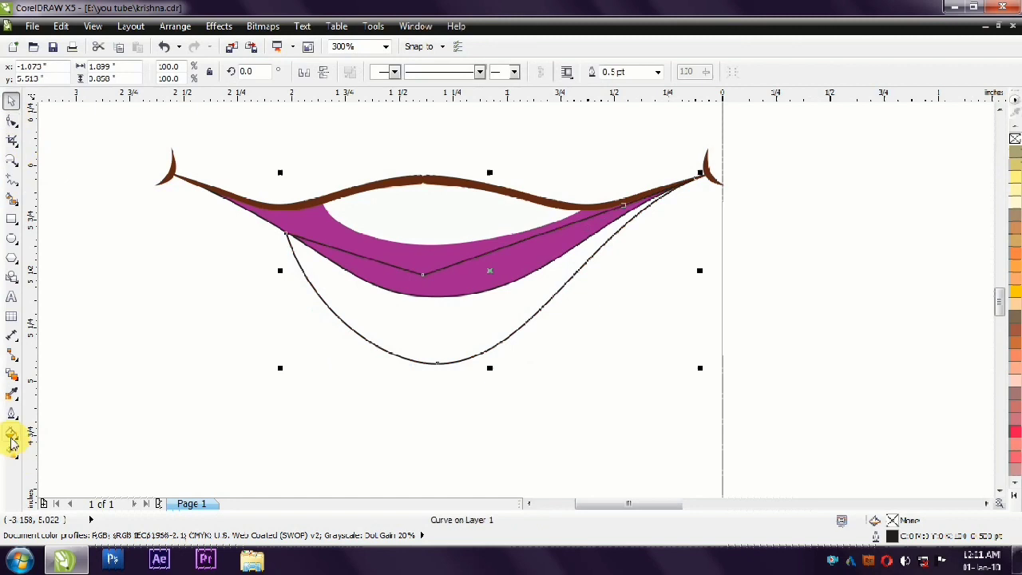
Apply a linear fountain fill to the lower lip, running downward from pink to purple.
{"action": "left_click", "coordinate": [12, 452]}
{"action": "left_click_drag", "start_coordinate": [413, 281], "coordinate": [448, 352]}
{"action": "left_click", "coordinate": [1014, 495]}
{"action": "left_click", "coordinate": [972, 340]}
{"action": "left_click", "coordinate": [448, 349]}
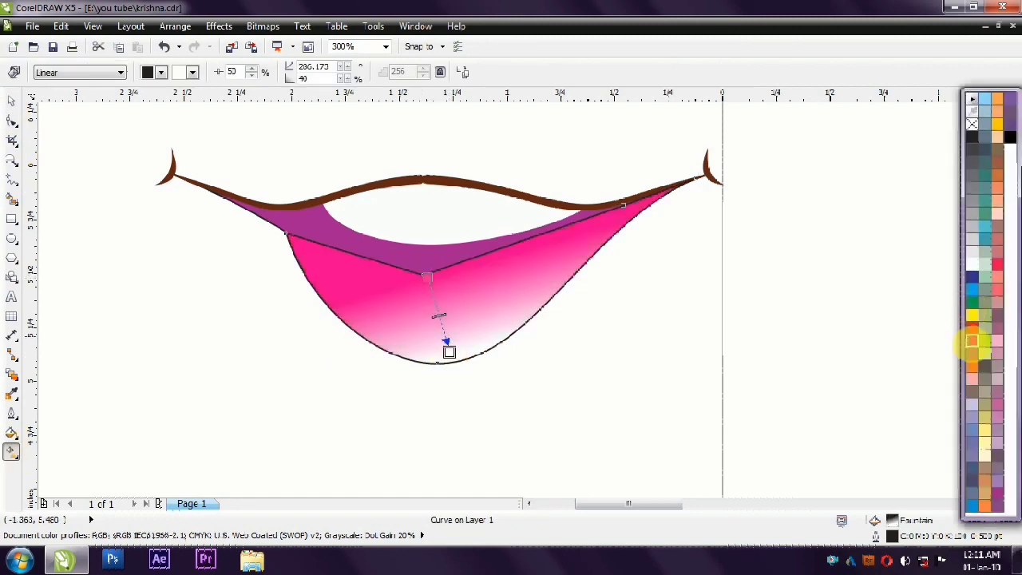
{"action": "left_click", "coordinate": [997, 493]}
Remove the outlines of the mouth and lower lip and place the lower lip behind the mouth shape.
{"action": "left_click", "coordinate": [379, 346]}
{"action": "left_click", "coordinate": [488, 351]}
{"action": "left_click", "coordinate": [616, 365]}
{"action": "left_click", "coordinate": [476, 354]}
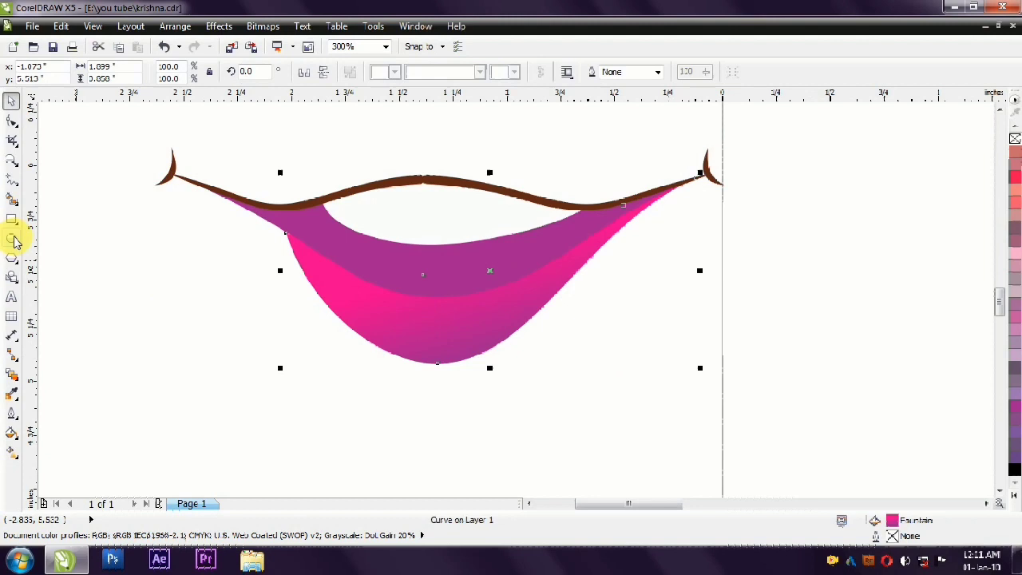
Make a copy of the lower lip scaled to about 55% inside it and fill the copy white.
{"action": "left_click", "coordinate": [411, 334]}
{"action": "left_click_drag", "start_coordinate": [421, 343], "coordinate": [666, 200]}
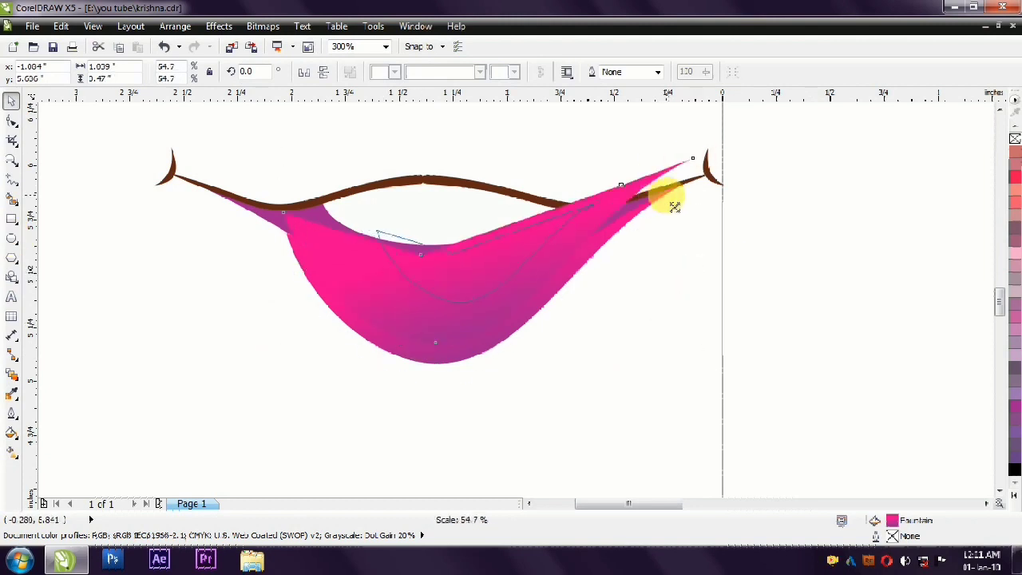
{"action": "left_click", "coordinate": [1013, 479]}
{"action": "left_click_drag", "start_coordinate": [966, 102], "coordinate": [695, 195]}
Convert the white lip highlight to a 300 dpi CMYK bitmap and soften it with a Gaussian Blur.
{"action": "left_click", "coordinate": [263, 26]}
{"action": "left_click", "coordinate": [271, 53]}
{"action": "left_click", "coordinate": [263, 26]}
{"action": "left_click", "coordinate": [447, 386]}
{"action": "left_click", "coordinate": [617, 281]}
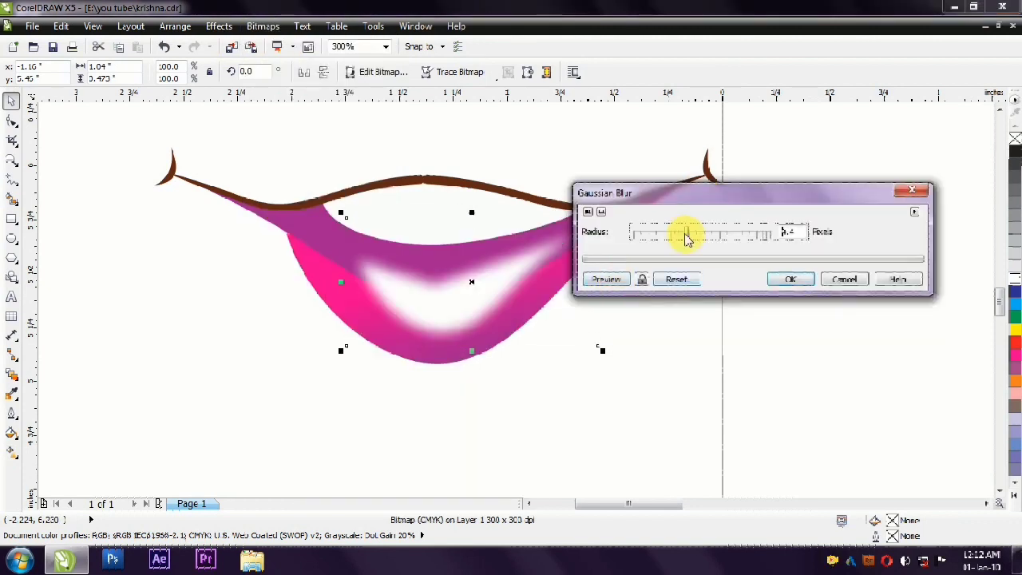
{"action": "left_click", "coordinate": [314, 267]}
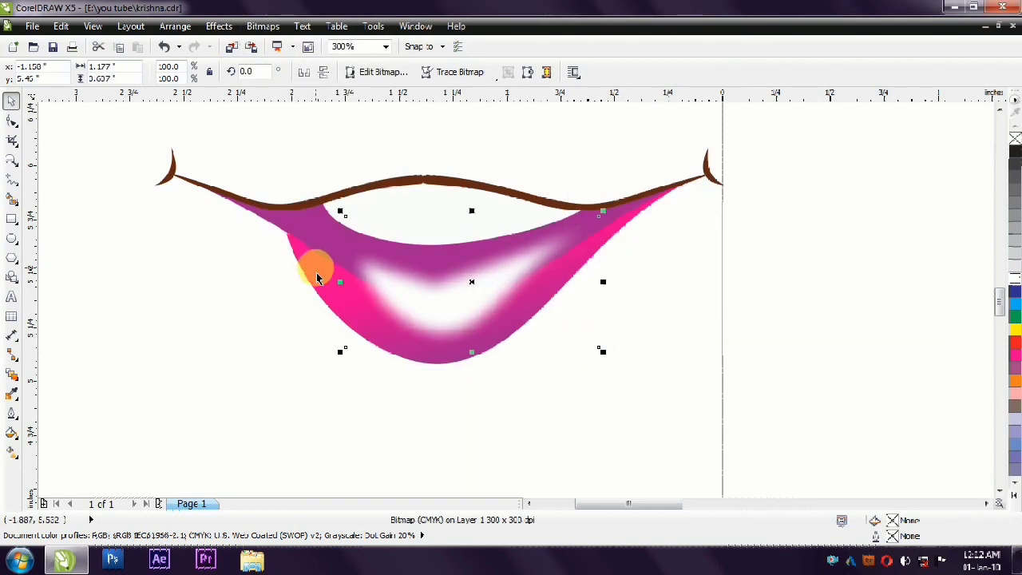
Place the blurred white highlight inside the lower lip as a PowerClip and adjust its position within the lip.
{"action": "left_click", "coordinate": [455, 314], "text": "ctrl"}
{"action": "left_click", "coordinate": [580, 404], "text": "ctrl"}
{"action": "left_click", "coordinate": [449, 315]}
{"action": "left_click", "coordinate": [450, 315], "text": "ctrl"}
{"action": "left_click_drag", "start_coordinate": [606, 274], "coordinate": [625, 281]}
{"action": "left_click", "coordinate": [664, 429], "text": "ctrl"}
{"action": "left_click", "coordinate": [445, 319], "text": "ctrl"}
{"action": "left_click", "coordinate": [509, 434], "text": "ctrl"}
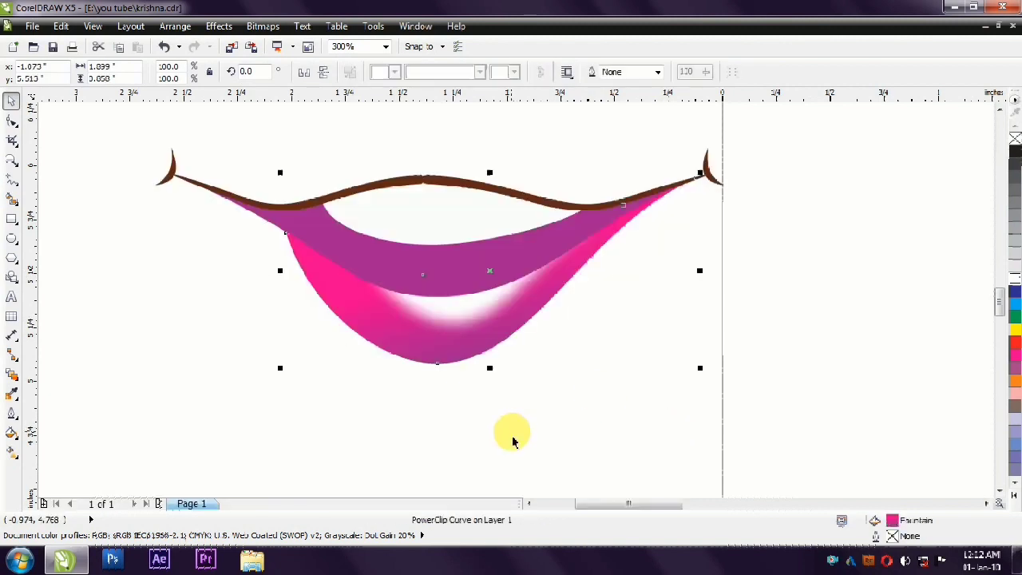
Change the fill of the mouth shape above the lower lip to a darker purple.
{"action": "double_click", "coordinate": [892, 520]}
{"action": "left_click", "coordinate": [544, 262]}
{"action": "left_click", "coordinate": [589, 392]}
{"action": "left_click", "coordinate": [579, 464]}
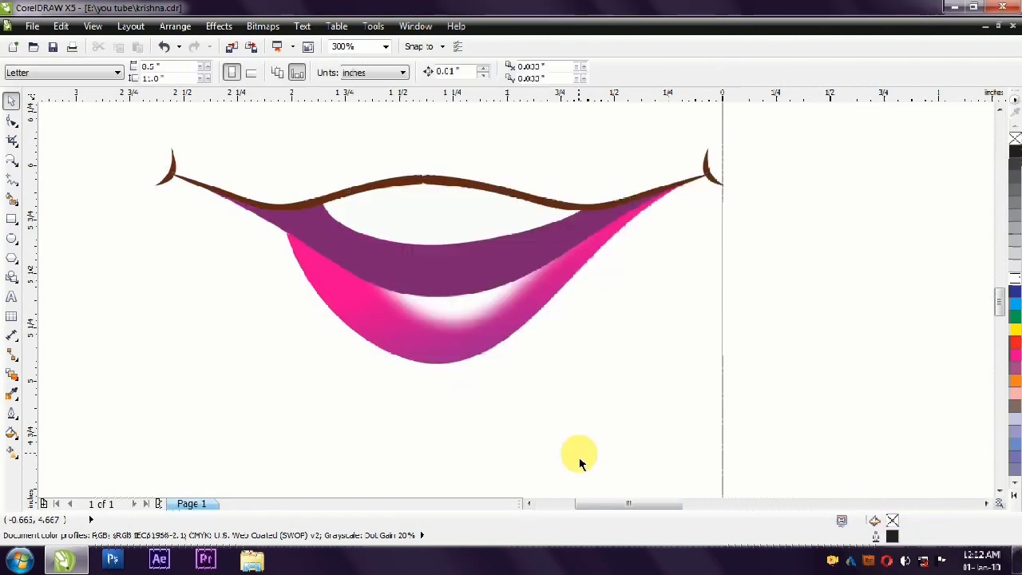
Reshape the lower lip's outer curve at its bottom node and flatten its bulging side into a smooth contour.
{"action": "scroll", "coordinate": [459, 406], "scroll_direction": "down", "scroll_amount": 3}
{"action": "scroll", "coordinate": [440, 392], "scroll_direction": "up", "scroll_amount": 3}
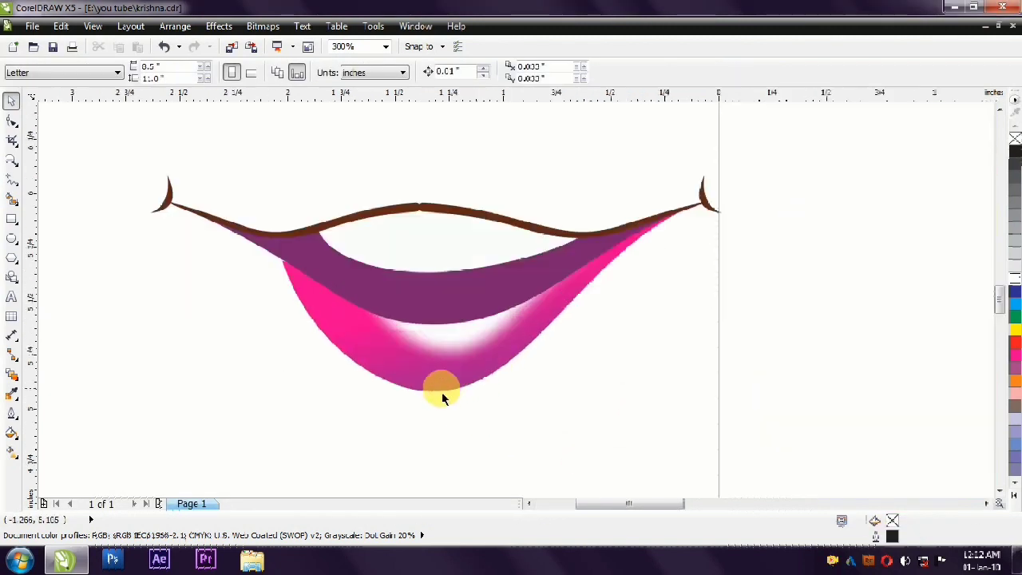
{"action": "left_click", "coordinate": [440, 393]}
{"action": "key", "text": "F10"}
{"action": "left_click", "coordinate": [445, 386]}
{"action": "left_click_drag", "start_coordinate": [306, 339], "coordinate": [335, 305]}
{"action": "left_click_drag", "start_coordinate": [390, 384], "coordinate": [377, 378]}
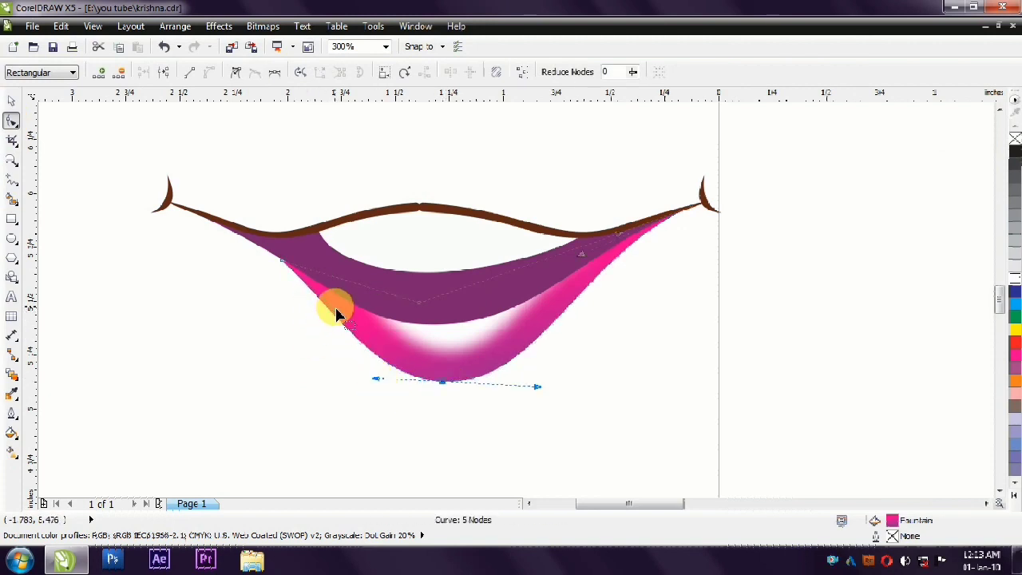
{"action": "left_click_drag", "start_coordinate": [279, 263], "coordinate": [347, 303]}
{"action": "key", "text": "space"}
Select all five mouth objects and move them onto the lower face, scaled to about 83%.
{"action": "scroll", "coordinate": [441, 316], "scroll_direction": "down", "scroll_amount": 2}
{"action": "left_click", "coordinate": [436, 325]}
{"action": "left_click_drag", "start_coordinate": [582, 352], "coordinate": [566, 370]}
{"action": "scroll", "coordinate": [567, 370], "scroll_direction": "down", "scroll_amount": 4}
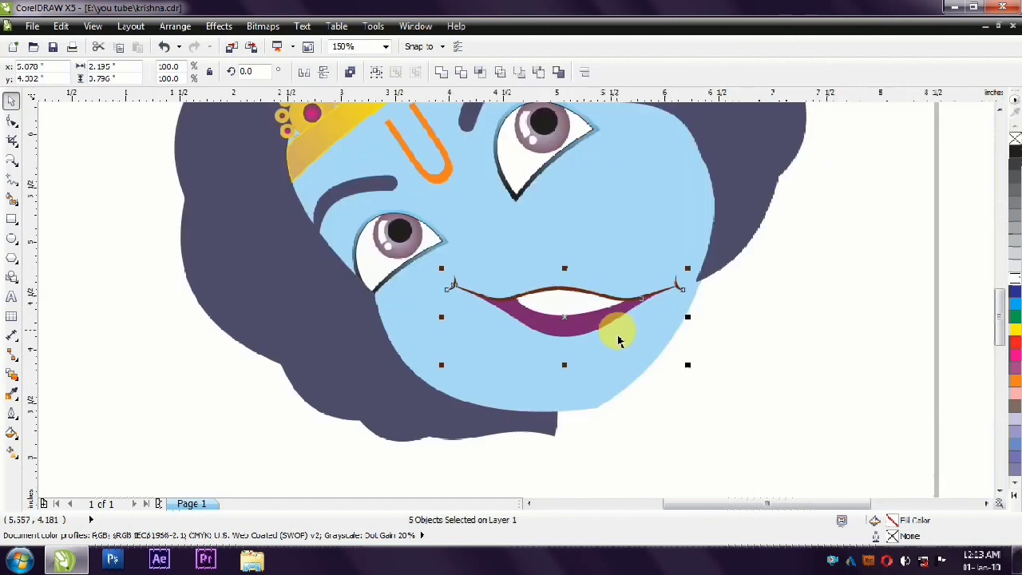
Rotate the mouth to about 35.4° to match the tilt of the face and preview the drawing full screen.
{"action": "left_click", "coordinate": [613, 327]}
{"action": "left_click_drag", "start_coordinate": [687, 365], "coordinate": [693, 315]}
{"action": "scroll", "coordinate": [402, 371], "scroll_direction": "down", "scroll_amount": 2}
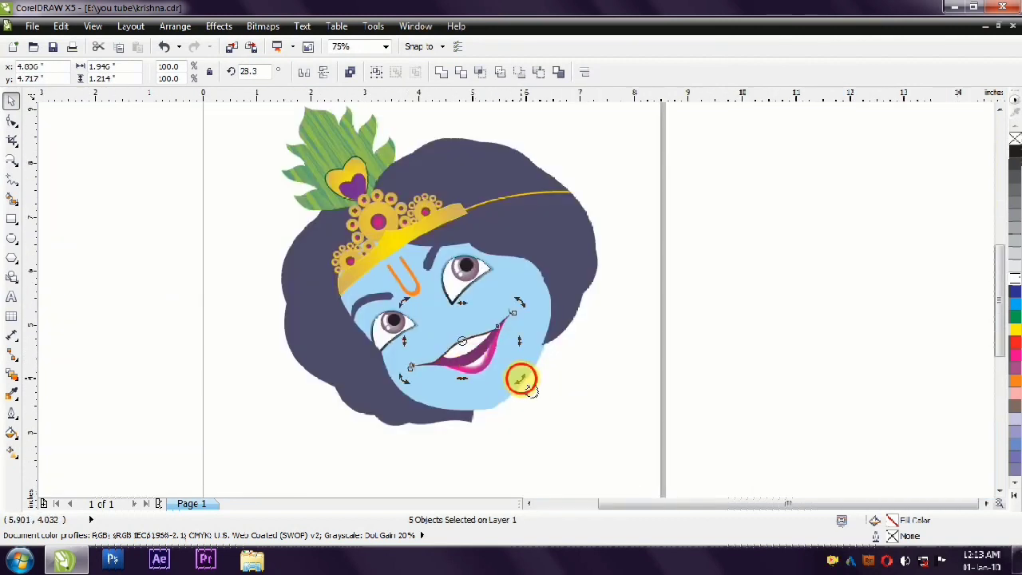
{"action": "left_click_drag", "start_coordinate": [521, 381], "coordinate": [531, 379]}
{"action": "left_click", "coordinate": [492, 376]}
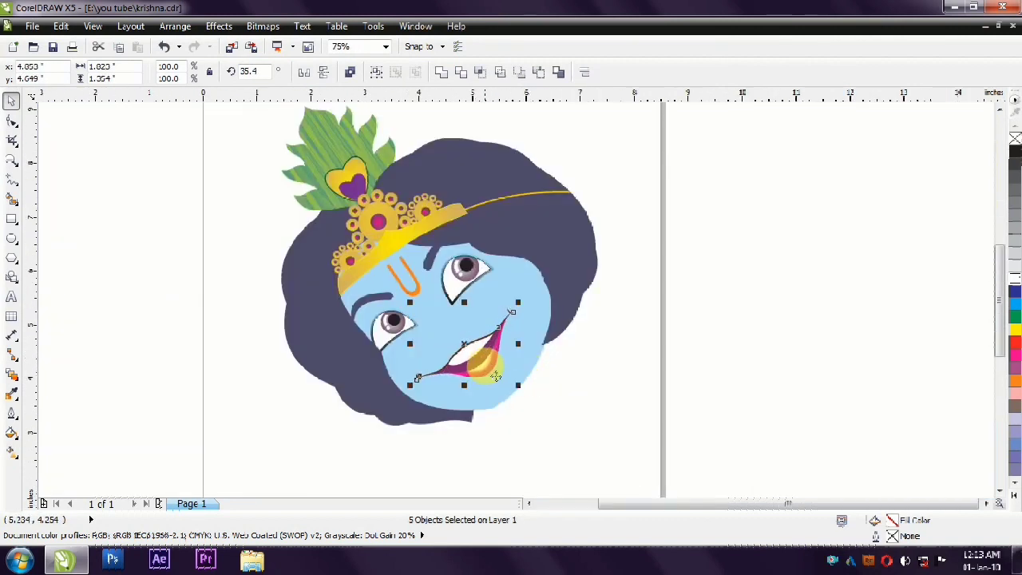
{"action": "key", "text": "Escape"}
{"action": "scroll", "coordinate": [502, 383], "scroll_direction": "up", "scroll_amount": 1}
{"action": "scroll", "coordinate": [713, 349], "scroll_direction": "down", "scroll_amount": 1}
{"action": "scroll", "coordinate": [849, 365], "scroll_direction": "up", "scroll_amount": 1}
{"action": "key", "text": "F9"}
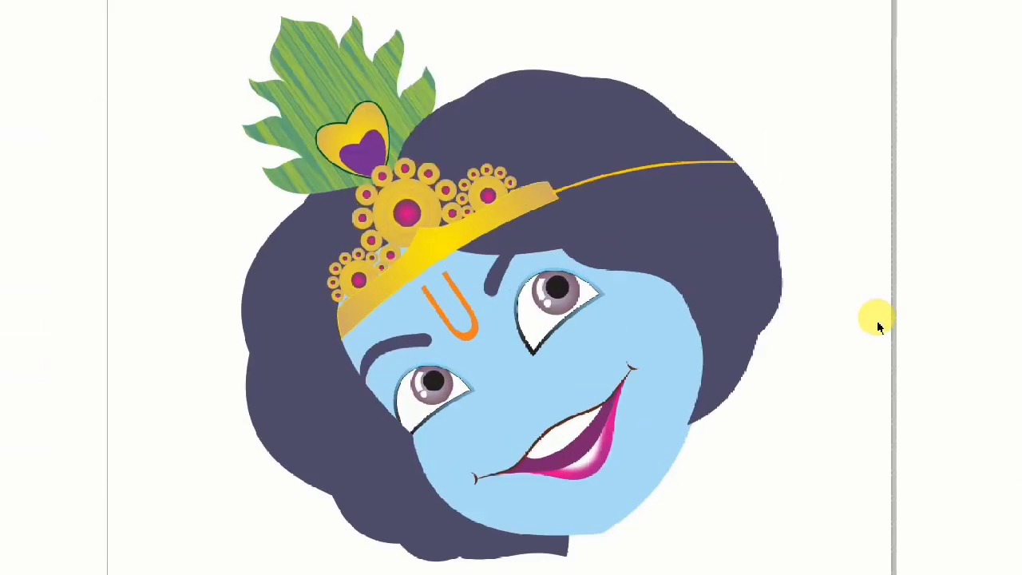
{"action": "key", "text": "Escape"}
Draw a thin crescent along the underside of the lower lip and fill it medium blue without an outline.
{"action": "key", "text": "F5"}
{"action": "scroll", "coordinate": [436, 405], "scroll_direction": "down", "scroll_amount": 1}
{"action": "scroll", "coordinate": [575, 448], "scroll_direction": "up", "scroll_amount": 4}
{"action": "left_click", "coordinate": [416, 429]}
{"action": "key", "text": "F10"}
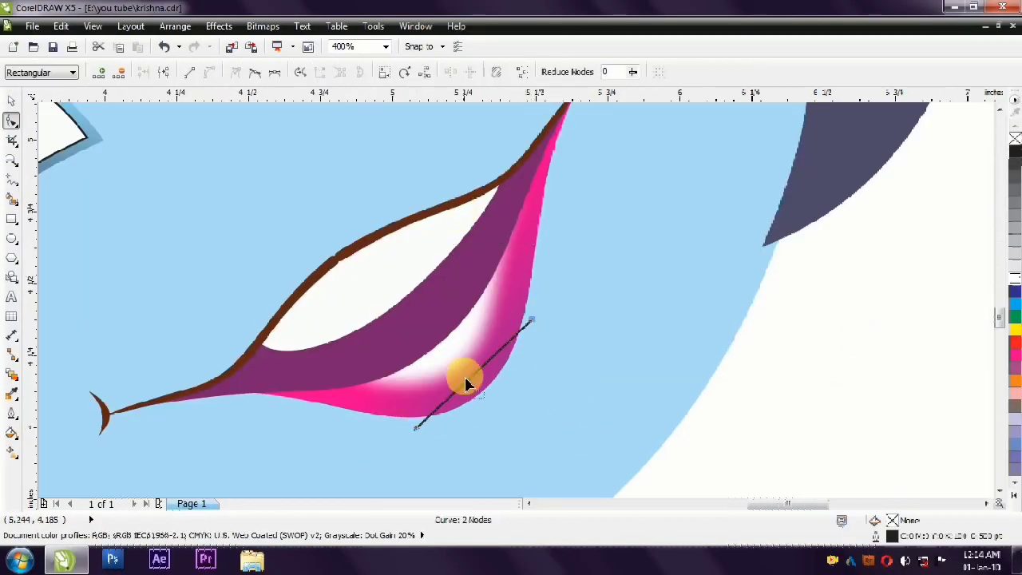
{"action": "left_click_drag", "start_coordinate": [471, 391], "coordinate": [494, 407]}
{"action": "key", "text": "space"}
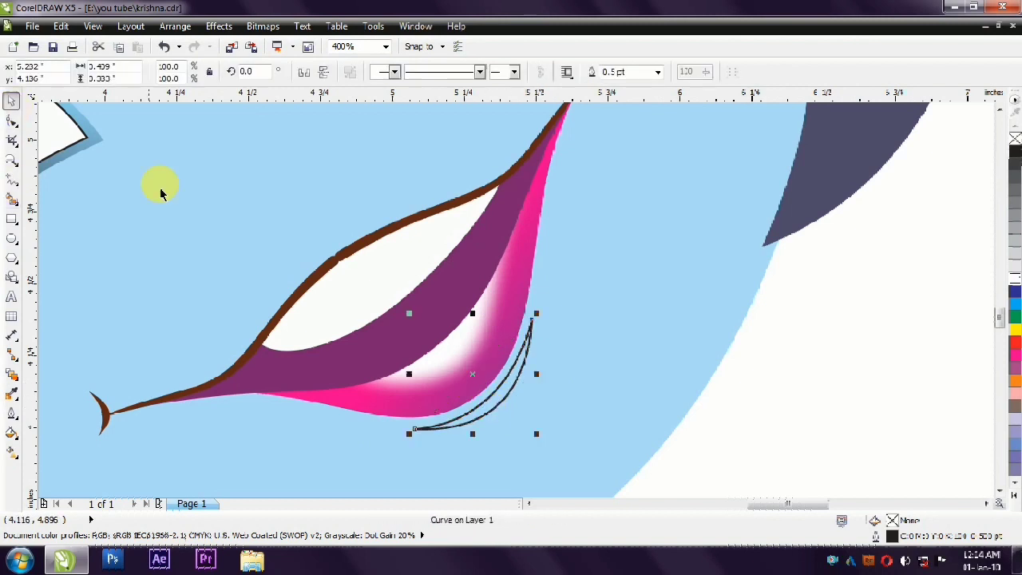
{"action": "scroll", "coordinate": [435, 303], "scroll_direction": "down", "scroll_amount": 1}
{"action": "key", "text": "Escape"}
{"action": "scroll", "coordinate": [579, 428], "scroll_direction": "down", "scroll_amount": 1}
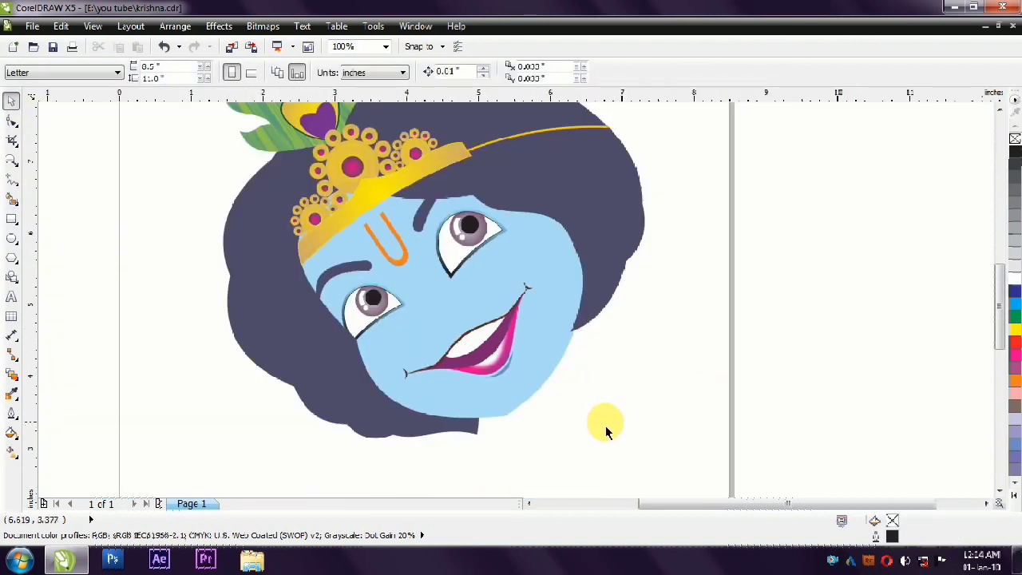
Place a smaller rotated copy of the blue crescent at the upper corner of the mouth.
{"action": "scroll", "coordinate": [550, 297], "scroll_direction": "up", "scroll_amount": 1}
{"action": "left_click", "coordinate": [549, 297]}
{"action": "left_click", "coordinate": [548, 239]}
{"action": "left_click", "coordinate": [548, 240]}
{"action": "scroll", "coordinate": [572, 297], "scroll_direction": "up", "scroll_amount": 1}
Copy the small blue crescent to the opposite, lower mouth corner and rotate it to about 331° against the brown tip.
{"action": "left_click_drag", "start_coordinate": [571, 296], "coordinate": [339, 415]}
{"action": "scroll", "coordinate": [630, 312], "scroll_direction": "down", "scroll_amount": 1}
{"action": "scroll", "coordinate": [630, 312], "scroll_direction": "up", "scroll_amount": 1}
{"action": "scroll", "coordinate": [355, 444], "scroll_direction": "down", "scroll_amount": 1}
{"action": "scroll", "coordinate": [332, 299], "scroll_direction": "up", "scroll_amount": 1}
{"action": "left_click", "coordinate": [332, 300]}
{"action": "left_click_drag", "start_coordinate": [357, 283], "coordinate": [404, 364]}
{"action": "scroll", "coordinate": [392, 358], "scroll_direction": "up", "scroll_amount": 1}
{"action": "scroll", "coordinate": [388, 335], "scroll_direction": "up", "scroll_amount": 1}
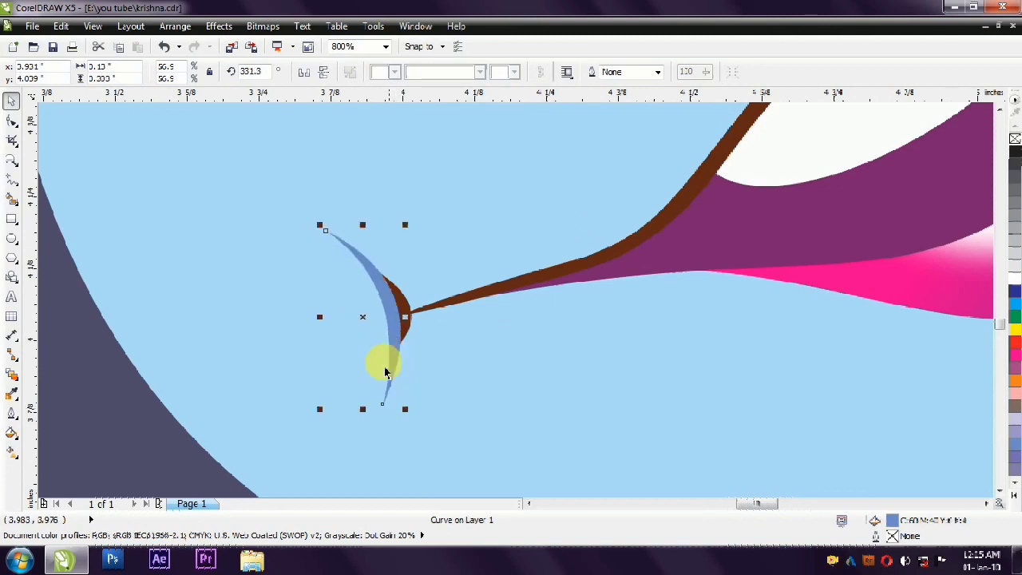
Group the mouth together with its blue shadow crescents.
{"action": "key", "text": "Escape"}
{"action": "key", "text": "F4"}
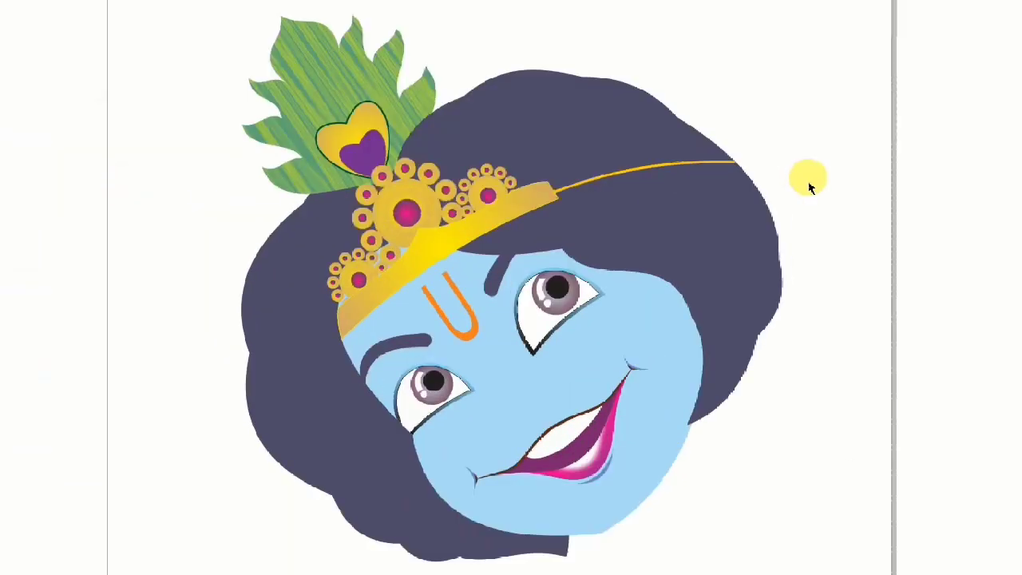
{"action": "left_click_drag", "start_coordinate": [754, 325], "coordinate": [463, 485]}
{"action": "key", "text": "ctrl+g"}
Delete the corner node at the chin and adjust the neighbouring node handle so the jaw becomes a smooth curve.
{"action": "scroll", "coordinate": [575, 417], "scroll_direction": "up", "scroll_amount": 2}
{"action": "left_click", "coordinate": [597, 448]}
{"action": "key", "text": "F10"}
{"action": "key", "text": "Delete"}
{"action": "scroll", "coordinate": [531, 455], "scroll_direction": "down", "scroll_amount": 1}
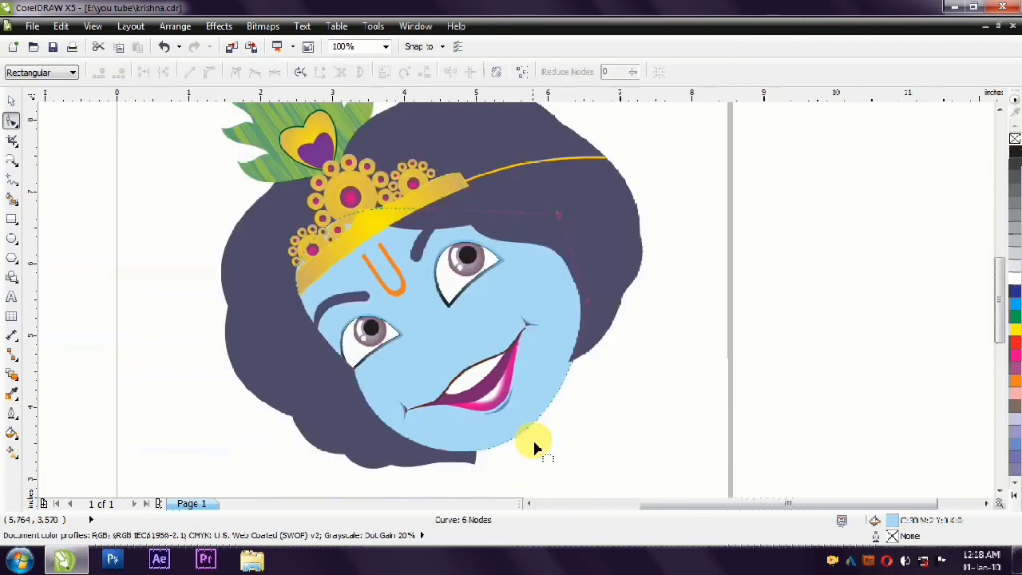
{"action": "left_click", "coordinate": [509, 453]}
{"action": "left_click_drag", "start_coordinate": [447, 459], "coordinate": [463, 472]}
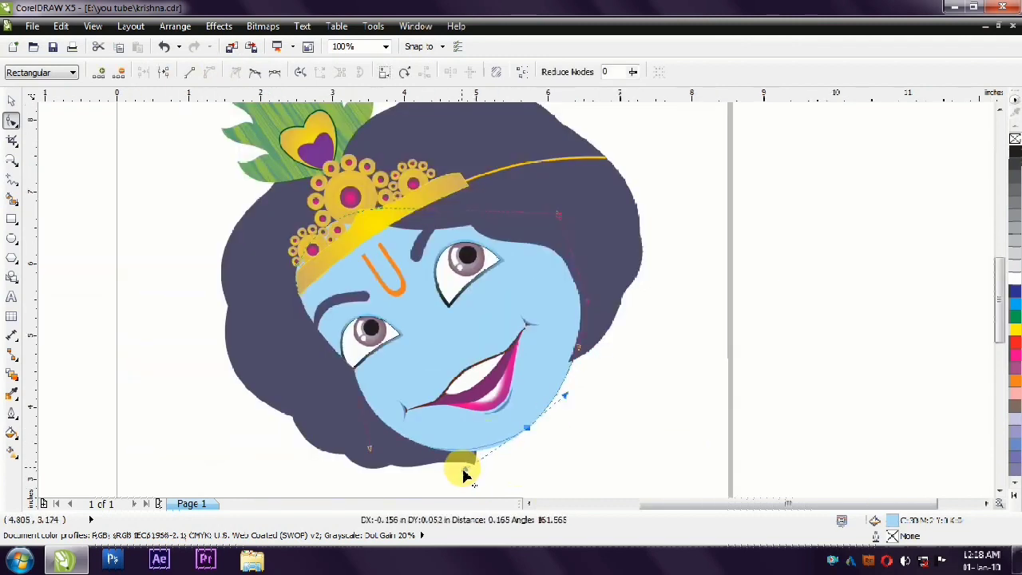
{"action": "key", "text": "space"}
{"action": "left_click", "coordinate": [75, 199]}
Draw the nose as an open line with six nodes between the eyes and the mouth.
{"action": "scroll", "coordinate": [411, 335], "scroll_direction": "up", "scroll_amount": 1}
{"action": "key", "text": "F5"}
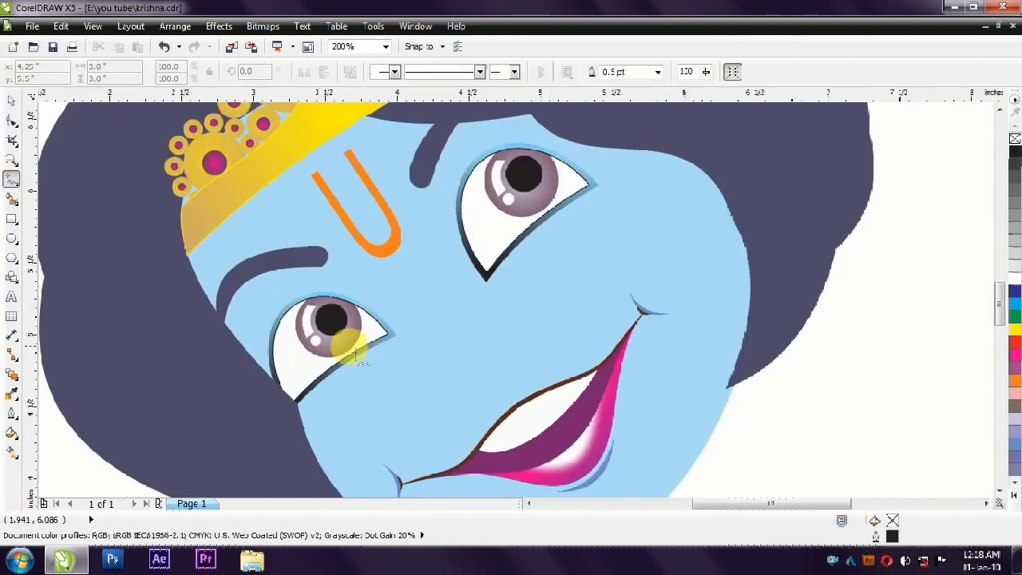
{"action": "scroll", "coordinate": [381, 304], "scroll_direction": "down", "scroll_amount": 1}
{"action": "scroll", "coordinate": [421, 334], "scroll_direction": "up", "scroll_amount": 1}
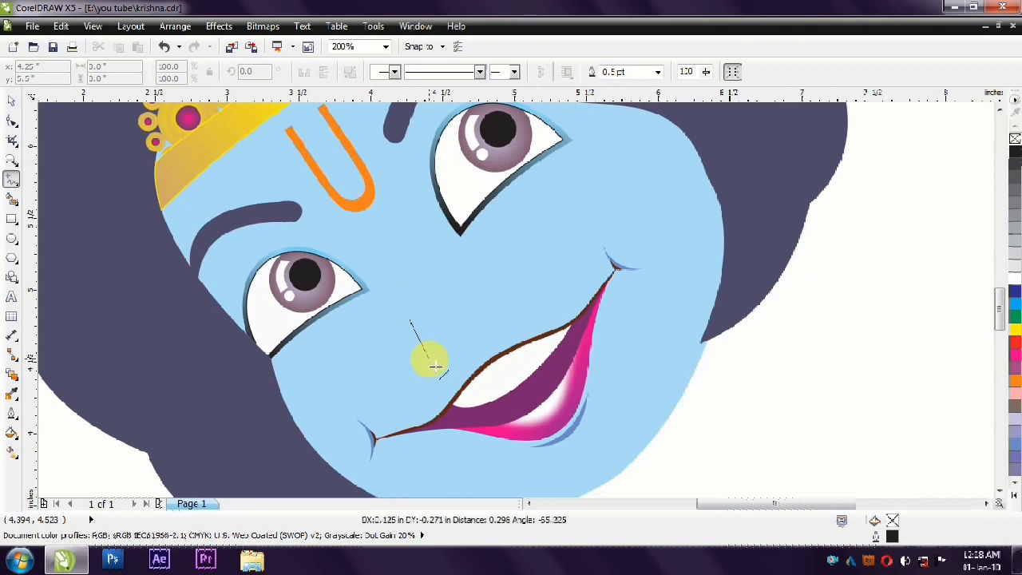
{"action": "left_click", "coordinate": [428, 357]}
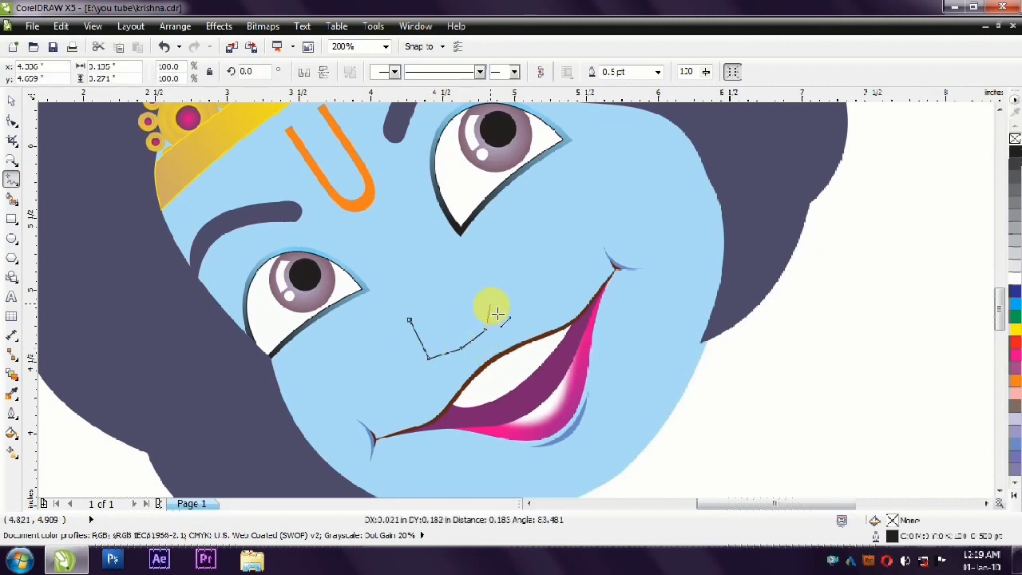
{"action": "double_click", "coordinate": [484, 277]}
{"action": "key", "text": "F10"}
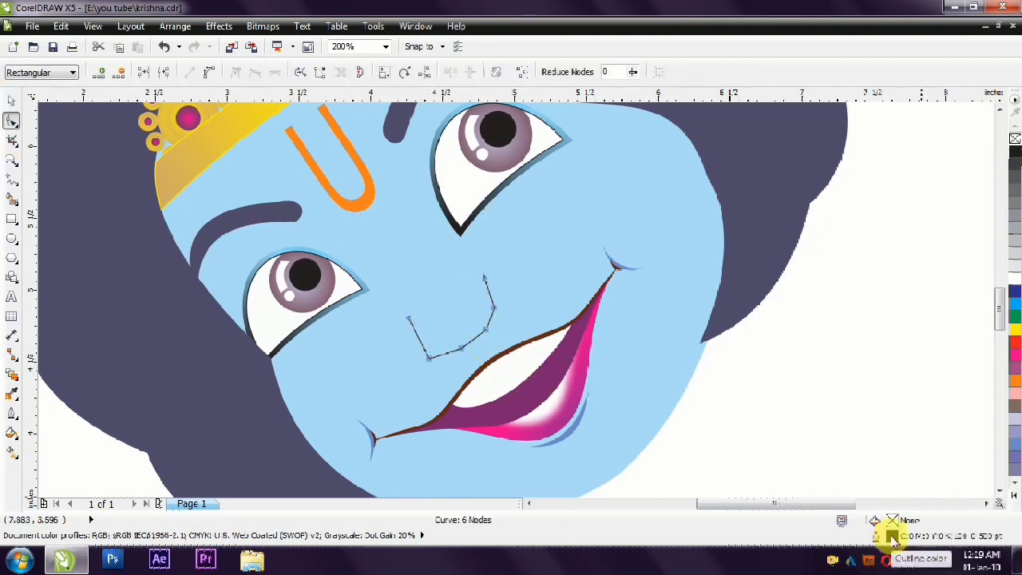
Bend the straight nose segments into smooth curves with a rounded tip and a curled nostril.
{"action": "scroll", "coordinate": [472, 403], "scroll_direction": "up", "scroll_amount": 1}
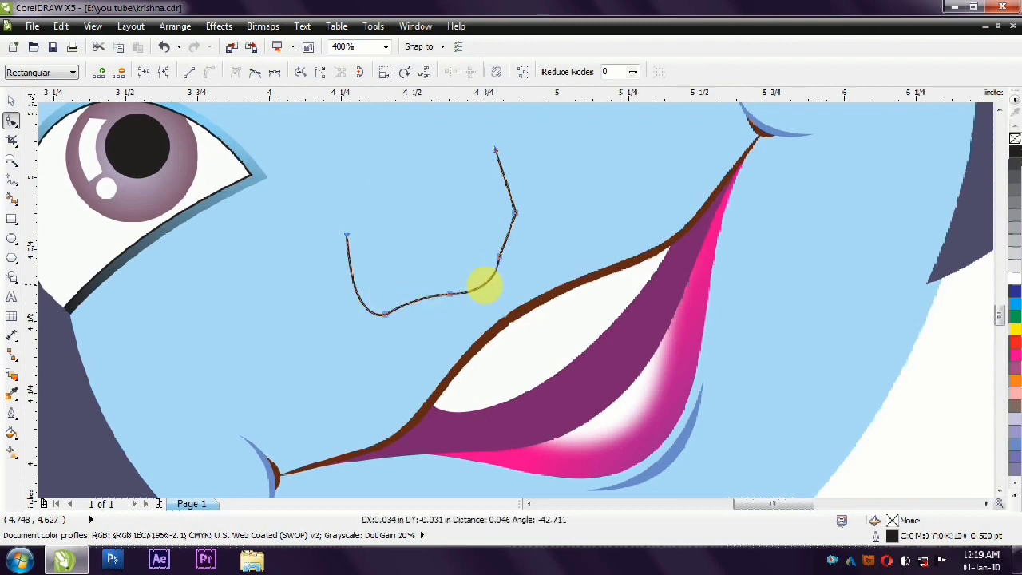
{"action": "left_click_drag", "start_coordinate": [508, 191], "coordinate": [505, 136]}
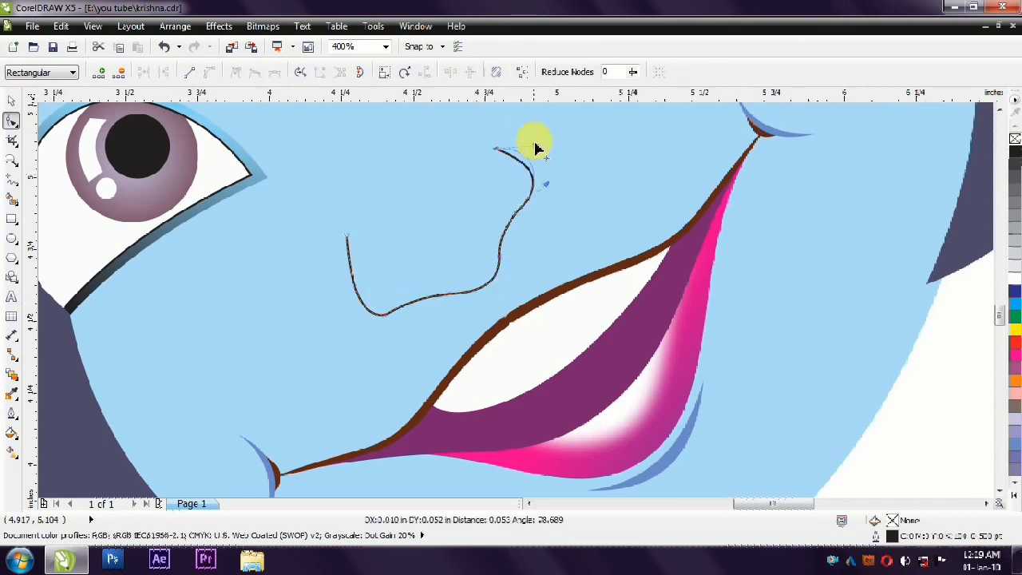
{"action": "scroll", "coordinate": [367, 301], "scroll_direction": "up", "scroll_amount": 1}
{"action": "left_click", "coordinate": [408, 299]}
{"action": "scroll", "coordinate": [409, 299], "scroll_direction": "down", "scroll_amount": 1}
{"action": "scroll", "coordinate": [522, 211], "scroll_direction": "up", "scroll_amount": 1}
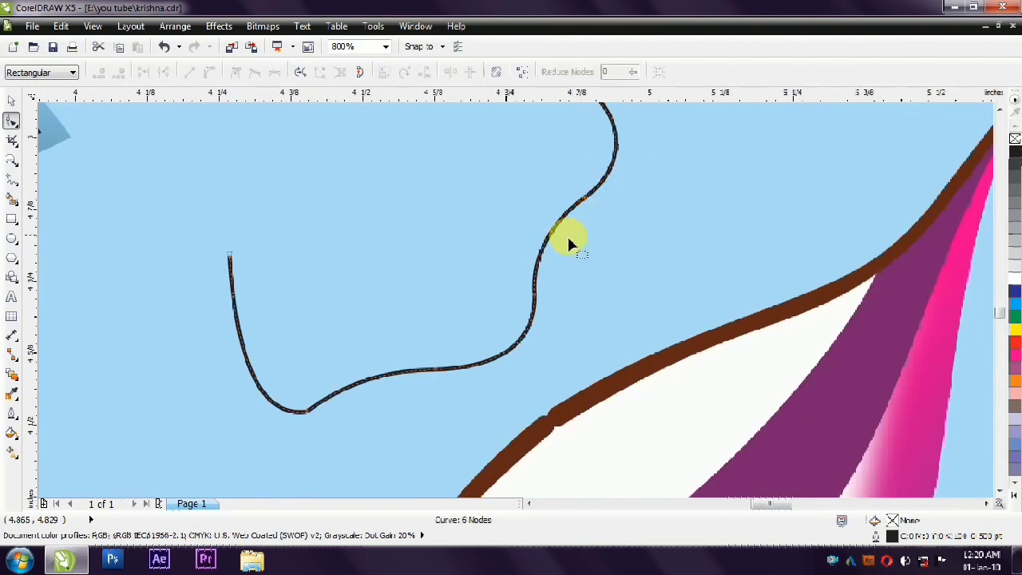
{"action": "scroll", "coordinate": [235, 375], "scroll_direction": "down", "scroll_amount": 1}
{"action": "scroll", "coordinate": [201, 364], "scroll_direction": "down", "scroll_amount": 1}
{"action": "key", "text": "space"}
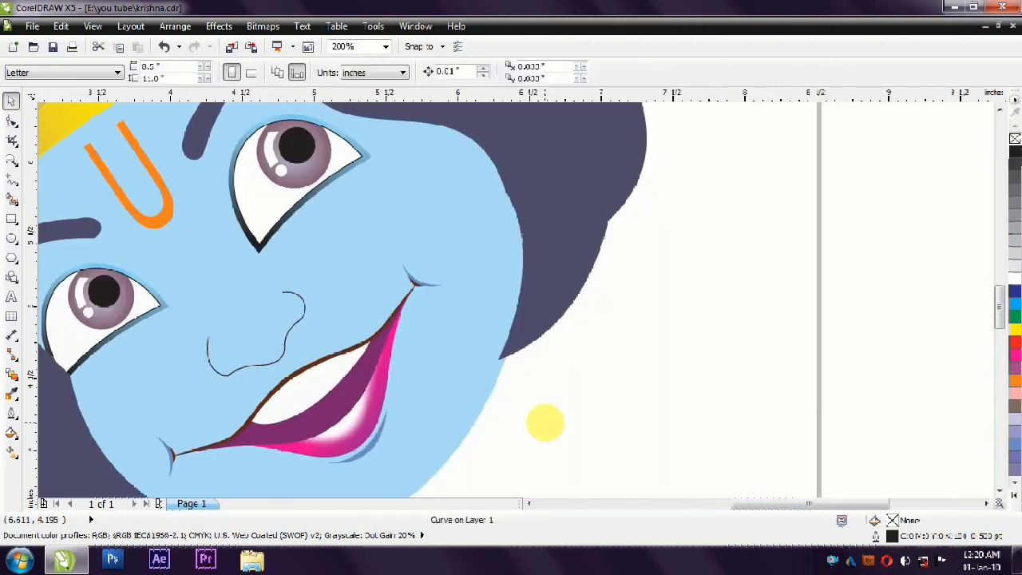
{"action": "scroll", "coordinate": [479, 407], "scroll_direction": "down", "scroll_amount": 1}
{"action": "scroll", "coordinate": [406, 392], "scroll_direction": "up", "scroll_amount": 1}
{"action": "key", "text": "Escape"}
Extend the open end of the nose line near the smaller eye upward and smooth that side.
{"action": "left_click", "coordinate": [424, 379]}
{"action": "key", "text": "space"}
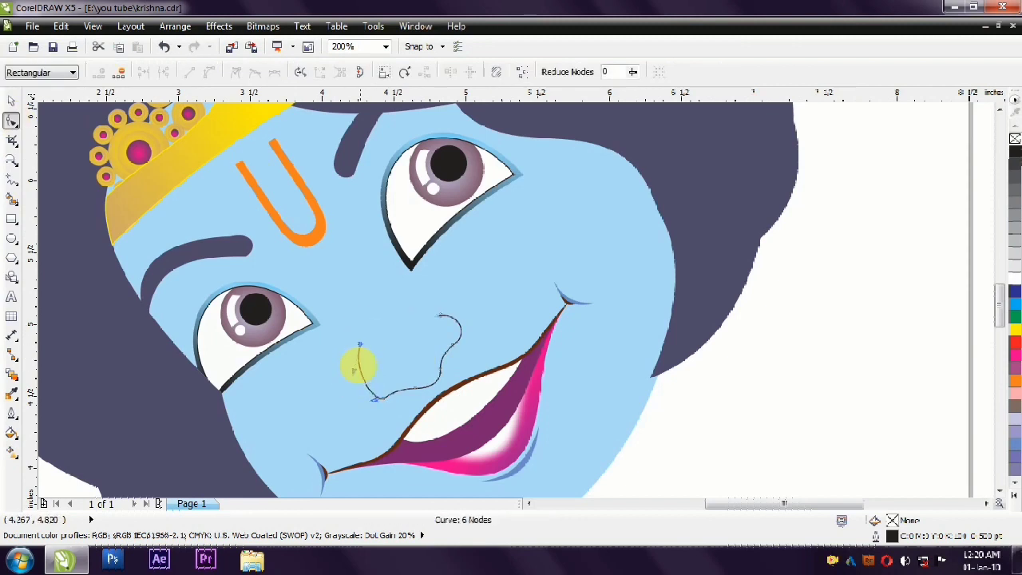
{"action": "left_click_drag", "start_coordinate": [358, 351], "coordinate": [360, 355]}
{"action": "scroll", "coordinate": [361, 368], "scroll_direction": "up", "scroll_amount": 1}
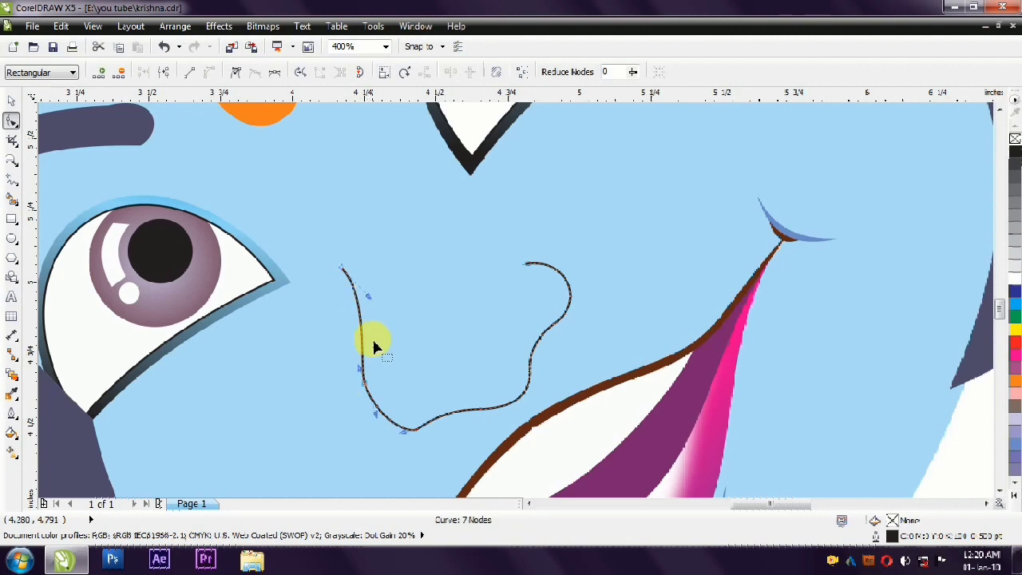
{"action": "key", "text": "Delete"}
{"action": "key", "text": "space"}
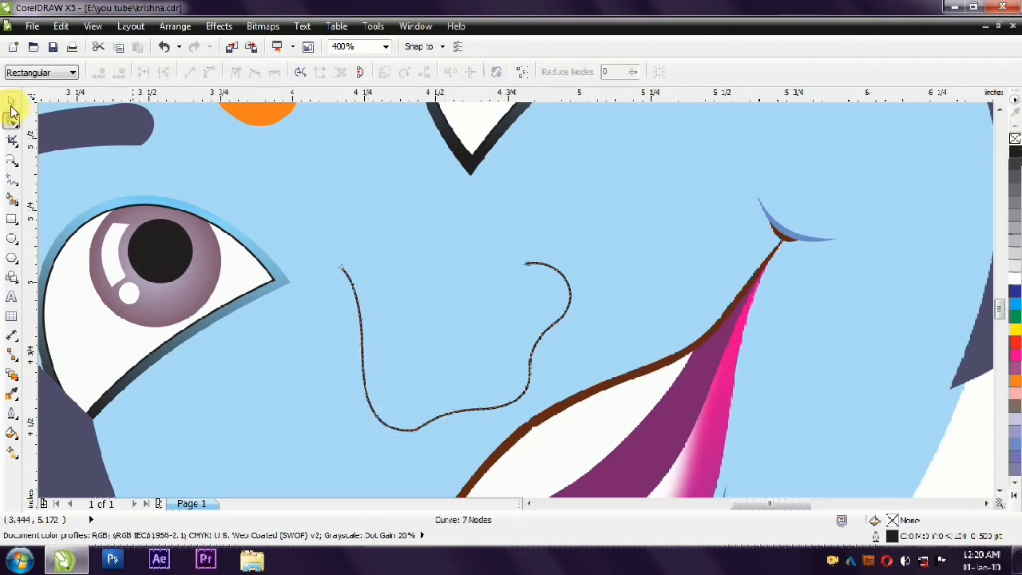
Set the nose outline to 2 points with flat line caps and convert the outline to an object.
{"action": "scroll", "coordinate": [352, 256], "scroll_direction": "down", "scroll_amount": 2}
{"action": "key", "text": "F12"}
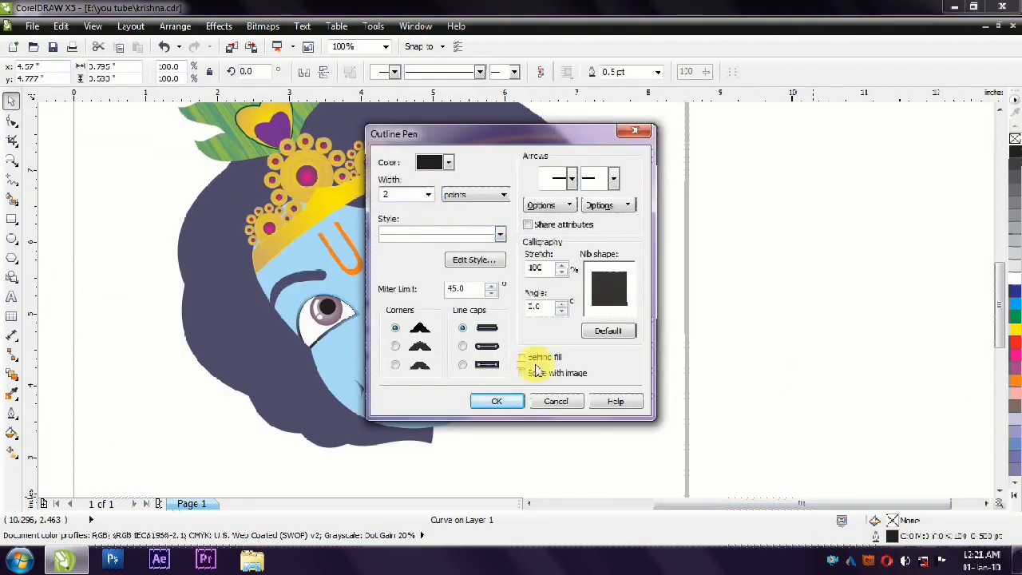
{"action": "left_click", "coordinate": [496, 401]}
{"action": "scroll", "coordinate": [519, 365], "scroll_direction": "up", "scroll_amount": 1}
{"action": "key", "text": "F12"}
{"action": "left_click", "coordinate": [462, 328]}
{"action": "left_click", "coordinate": [497, 401]}
{"action": "left_click", "coordinate": [130, 26]}
{"action": "left_click", "coordinate": [228, 308]}
Taper both ends of the nose line to sharp points by removing and adjusting the end nodes.
{"action": "scroll", "coordinate": [434, 296], "scroll_direction": "up", "scroll_amount": 3}
{"action": "key", "text": "F10"}
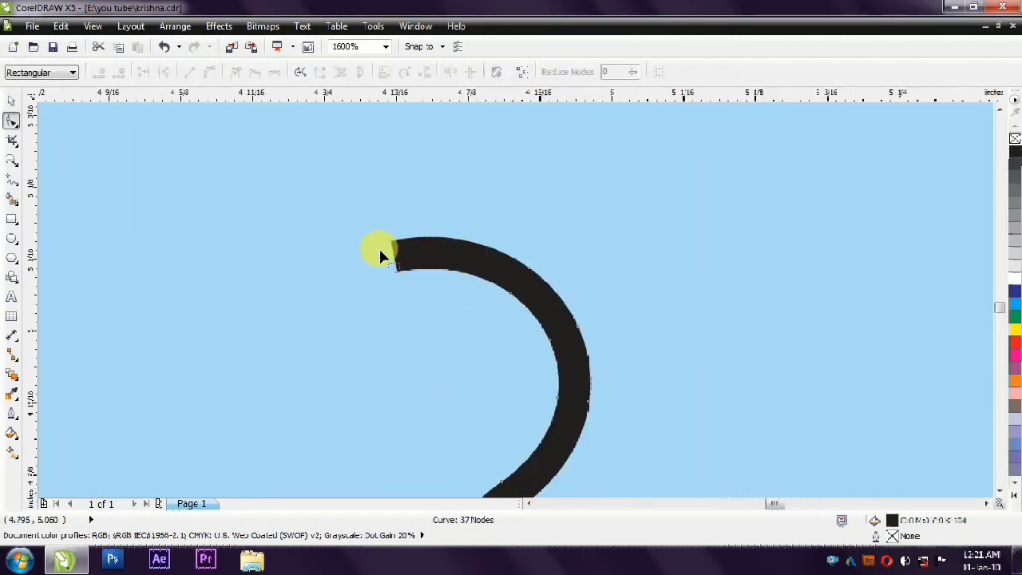
{"action": "left_click_drag", "start_coordinate": [330, 259], "coordinate": [525, 273]}
{"action": "key", "text": "Delete"}
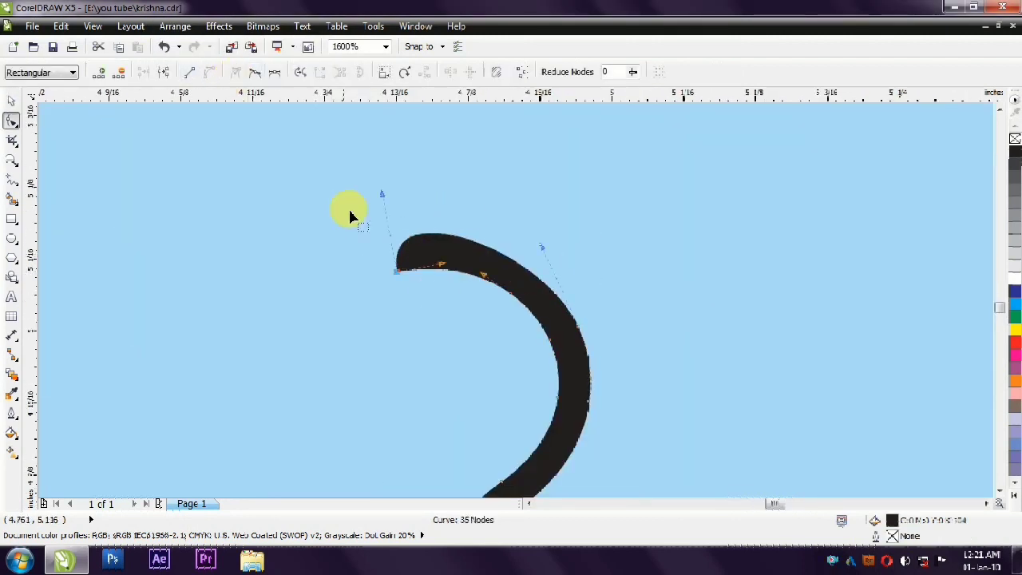
{"action": "scroll", "coordinate": [450, 240], "scroll_direction": "down", "scroll_amount": 3}
{"action": "scroll", "coordinate": [297, 250], "scroll_direction": "up", "scroll_amount": 2}
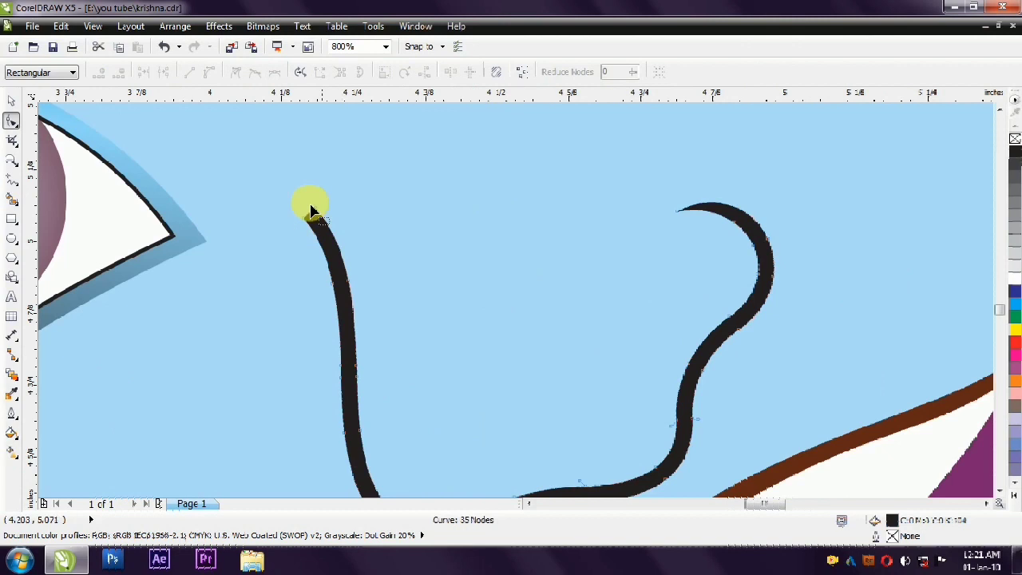
{"action": "left_click_drag", "start_coordinate": [320, 227], "coordinate": [359, 290]}
{"action": "key", "text": "space"}
{"action": "scroll", "coordinate": [483, 280], "scroll_direction": "down", "scroll_amount": 2}
{"action": "key", "text": "Escape"}
{"action": "scroll", "coordinate": [537, 363], "scroll_direction": "down", "scroll_amount": 1}
{"action": "scroll", "coordinate": [548, 313], "scroll_direction": "up", "scroll_amount": 1}
Recolor the nose line with the brown of the mouth line.
{"action": "left_click", "coordinate": [559, 372]}
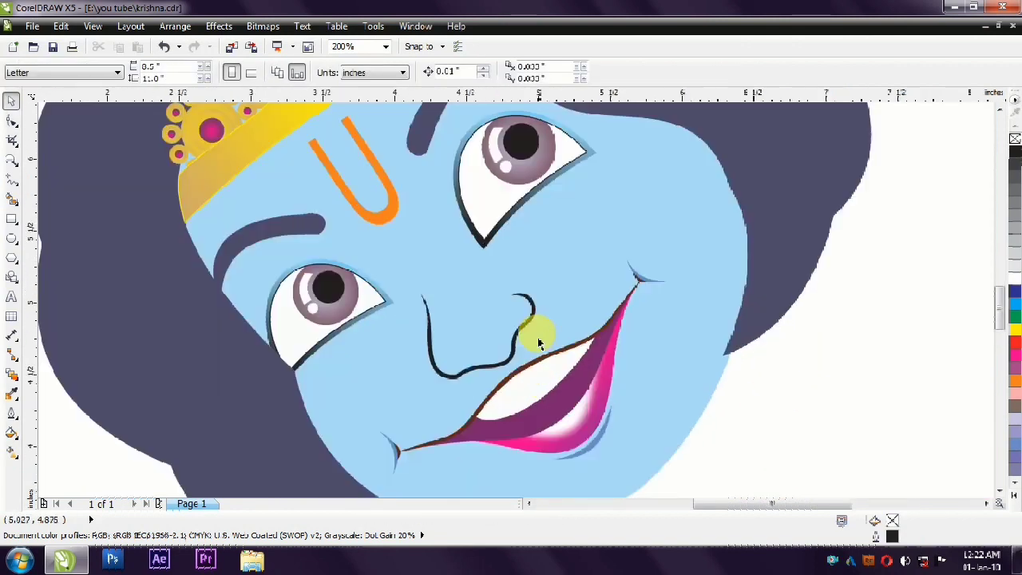
{"action": "left_click", "coordinate": [567, 395], "text": "ctrl"}
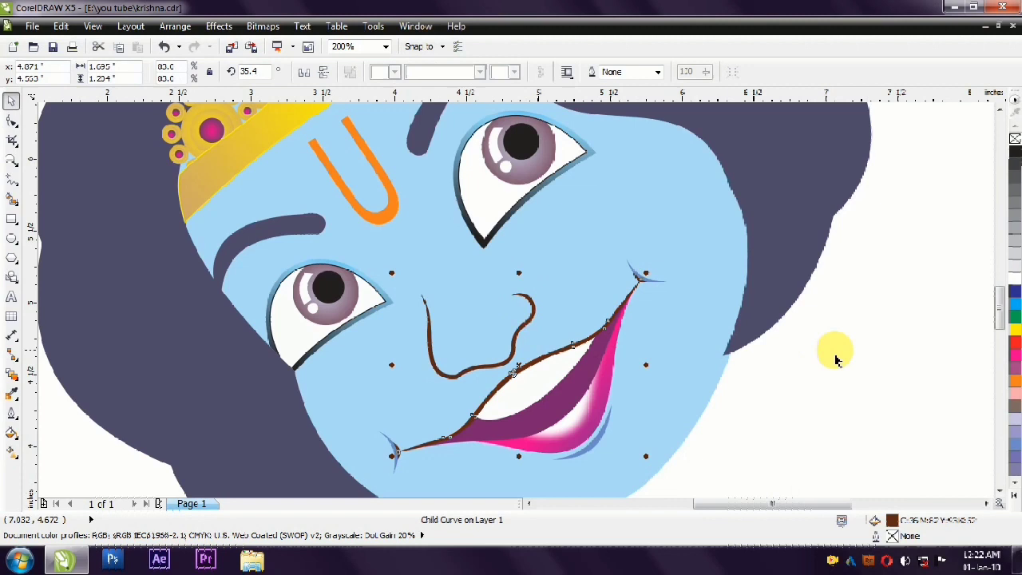
{"action": "scroll", "coordinate": [526, 335], "scroll_direction": "down", "scroll_amount": 1}
{"action": "key", "text": "Escape"}
Recolor the nose line with the medium blue of the crescent shadow under the lower lip.
{"action": "scroll", "coordinate": [554, 390], "scroll_direction": "up", "scroll_amount": 1}
{"action": "left_click", "coordinate": [657, 468]}
{"action": "left_click", "coordinate": [685, 424], "text": "ctrl"}
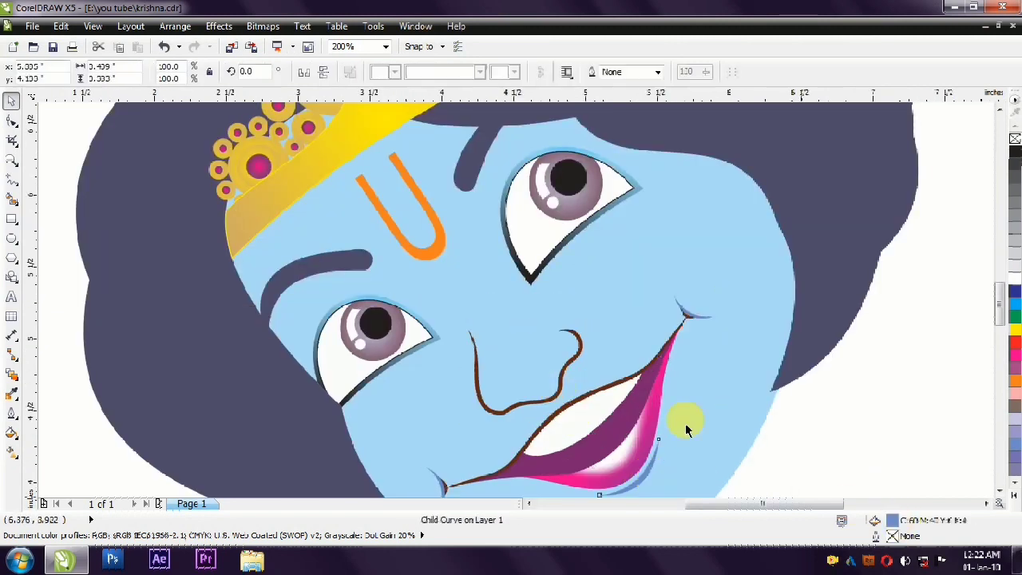
{"action": "key", "text": "Escape"}
{"action": "scroll", "coordinate": [559, 365], "scroll_direction": "down", "scroll_amount": 1}
Draw a flat ellipse about 0.25 by 0.05 inches just below the nose line for a nostril.
{"action": "left_click", "coordinate": [476, 256]}
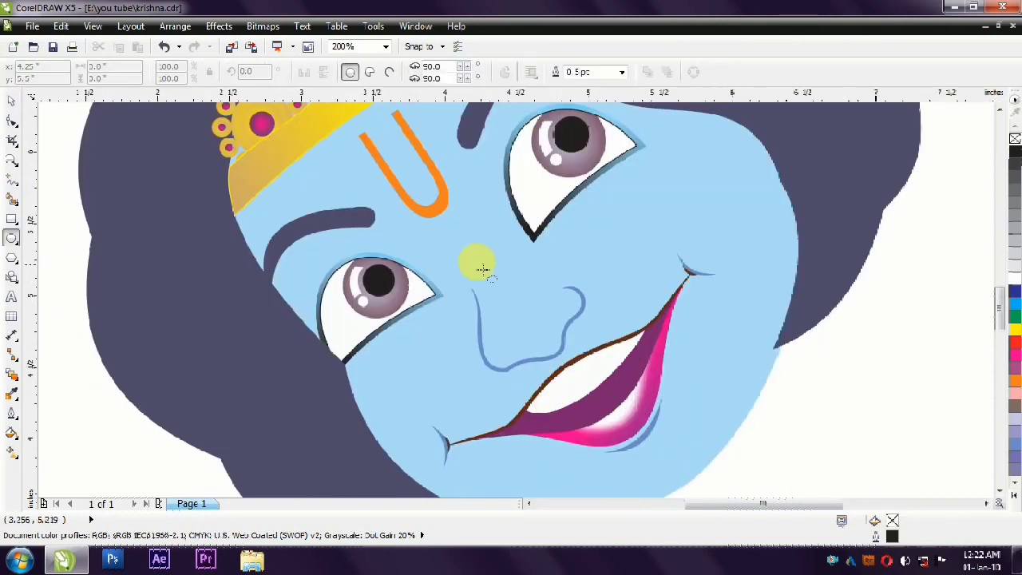
{"action": "scroll", "coordinate": [529, 370], "scroll_direction": "up", "scroll_amount": 1}
{"action": "left_click_drag", "start_coordinate": [528, 371], "coordinate": [552, 365]}
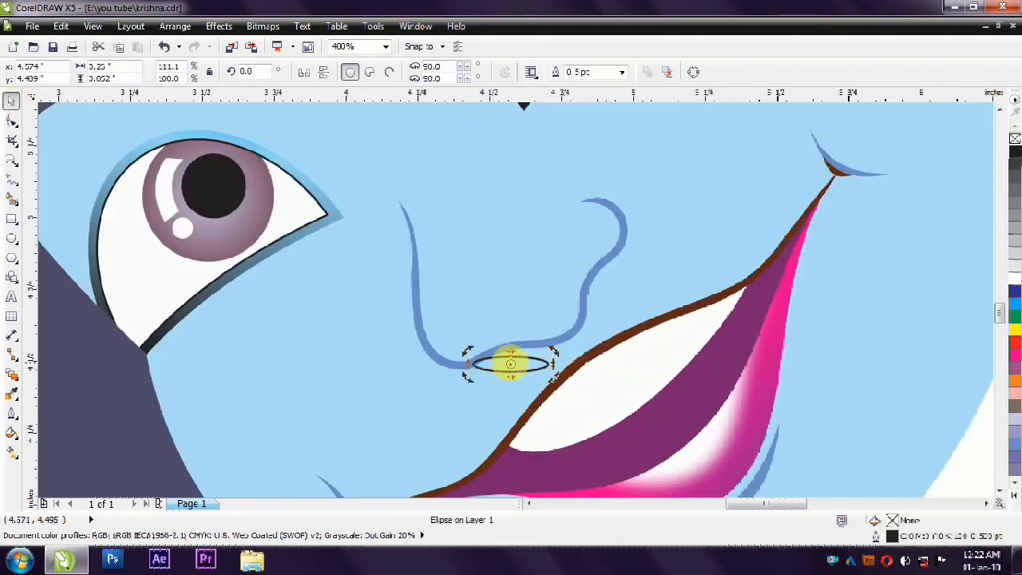
Fill the nostril ellipse with the nose line's blue without outline, and fit a smaller tilted copy onto the bend of the far nostril.
{"action": "left_click", "coordinate": [582, 331]}
{"action": "left_click", "coordinate": [511, 354]}
{"action": "left_click_drag", "start_coordinate": [535, 353], "coordinate": [598, 337]}
{"action": "left_click_drag", "start_coordinate": [665, 281], "coordinate": [598, 279]}
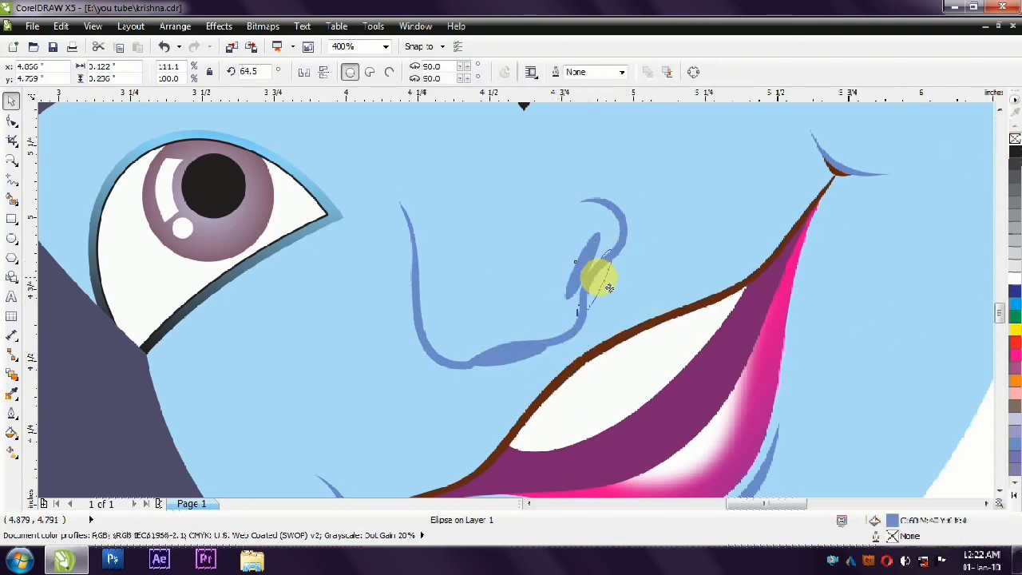
{"action": "left_click", "coordinate": [618, 274]}
{"action": "left_click", "coordinate": [613, 252]}
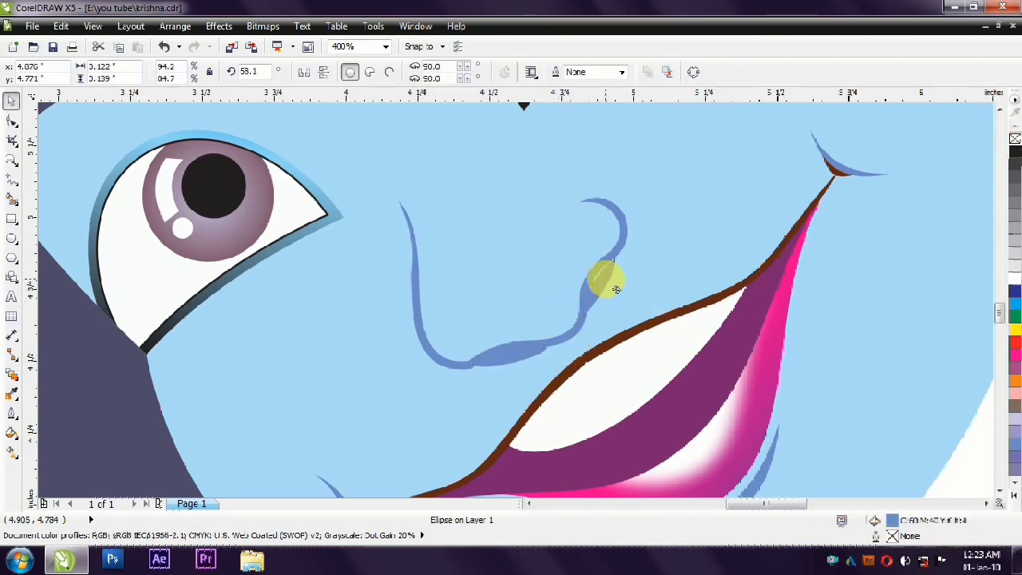
{"action": "scroll", "coordinate": [616, 289], "scroll_direction": "down", "scroll_amount": 2}
{"action": "scroll", "coordinate": [123, 255], "scroll_direction": "down", "scroll_amount": 1}
{"action": "scroll", "coordinate": [123, 255], "scroll_direction": "up", "scroll_amount": 1}
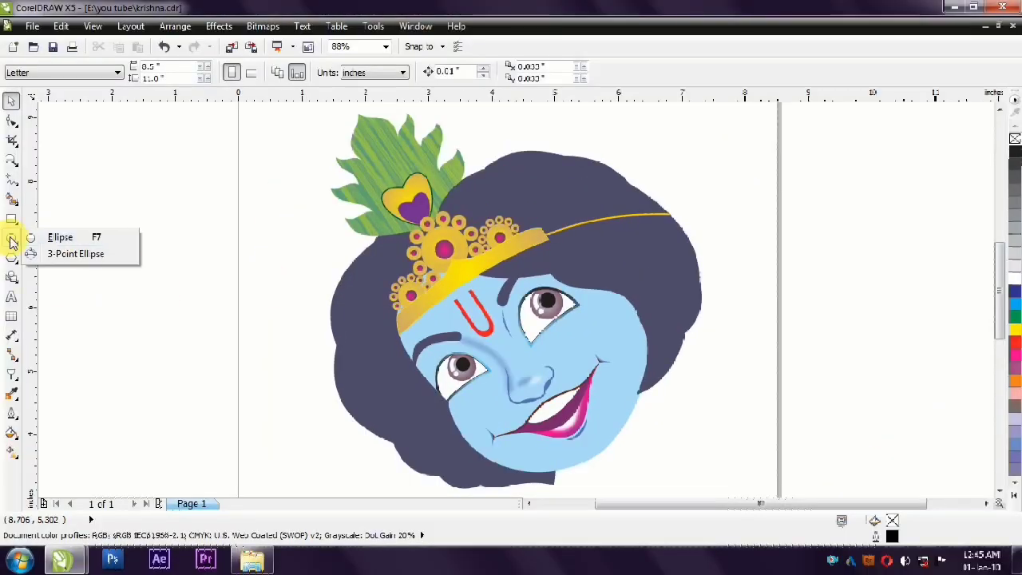
Draw a circle beside the head, fill it magenta without outline, and convert it to a 300 dpi CMYK bitmap.
{"action": "left_click", "coordinate": [18, 238]}
{"action": "left_click_drag", "start_coordinate": [278, 351], "coordinate": [320, 392]}
{"action": "left_click", "coordinate": [1010, 140]}
{"action": "left_click", "coordinate": [263, 25]}
{"action": "left_click", "coordinate": [306, 43]}
{"action": "left_click", "coordinate": [477, 360]}
Apply a Gaussian Blur to the magenta circle bitmap to make a soft blush spot.
{"action": "left_click", "coordinate": [263, 26]}
{"action": "mouse_move", "coordinate": [336, 353]}
{"action": "left_click", "coordinate": [407, 374]}
{"action": "left_click", "coordinate": [368, 313]}
{"action": "left_click", "coordinate": [544, 315]}
Give the blush spot uniform transparency and place scaled-down copies on both cheeks, near the corners of the mouth.
{"action": "left_click", "coordinate": [85, 73]}
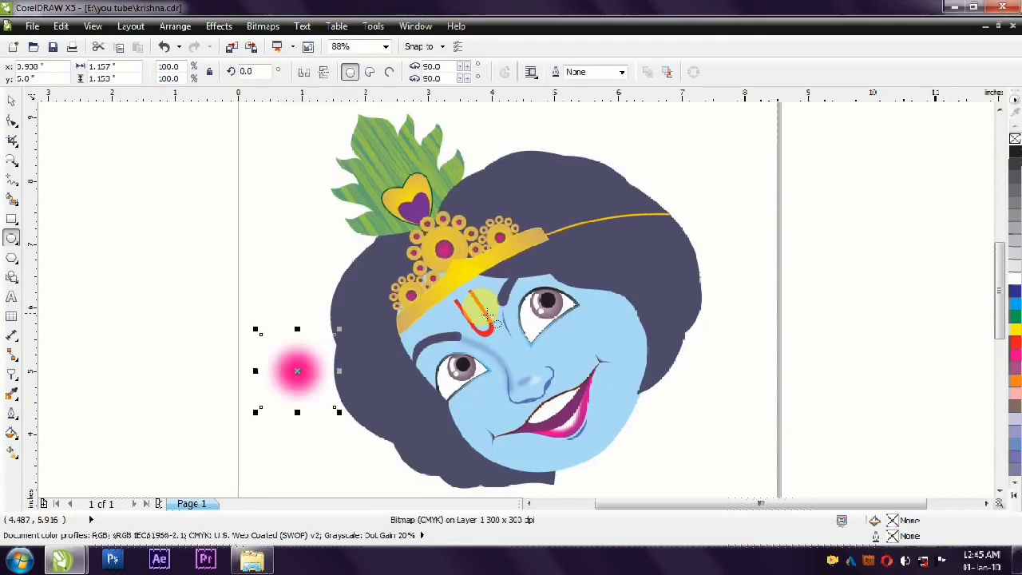
{"action": "left_click", "coordinate": [73, 103]}
{"action": "left_click_drag", "start_coordinate": [296, 365], "coordinate": [500, 305]}
{"action": "scroll", "coordinate": [511, 450], "scroll_direction": "up", "scroll_amount": 1}
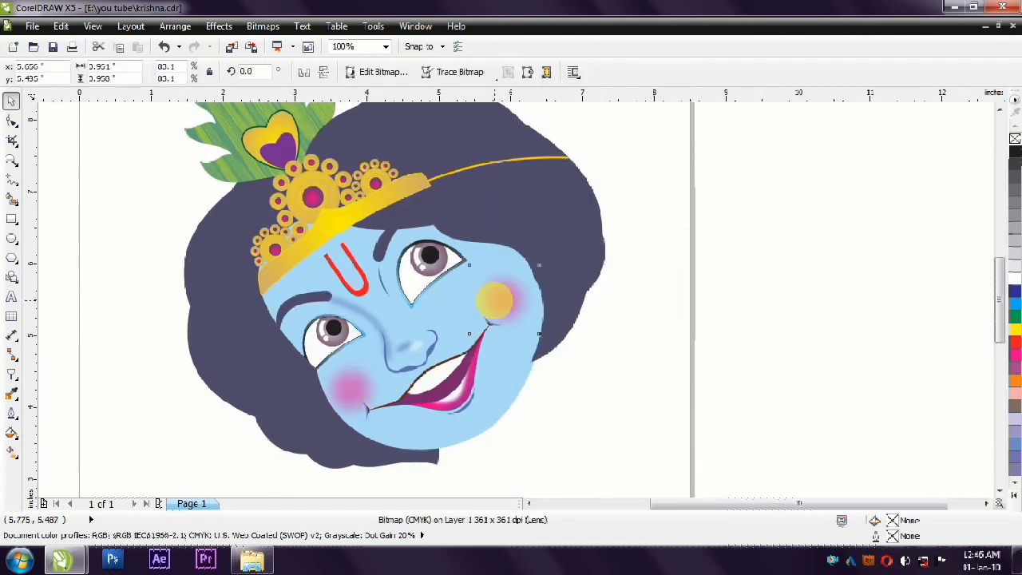
{"action": "left_click", "coordinate": [364, 380], "text": "shift"}
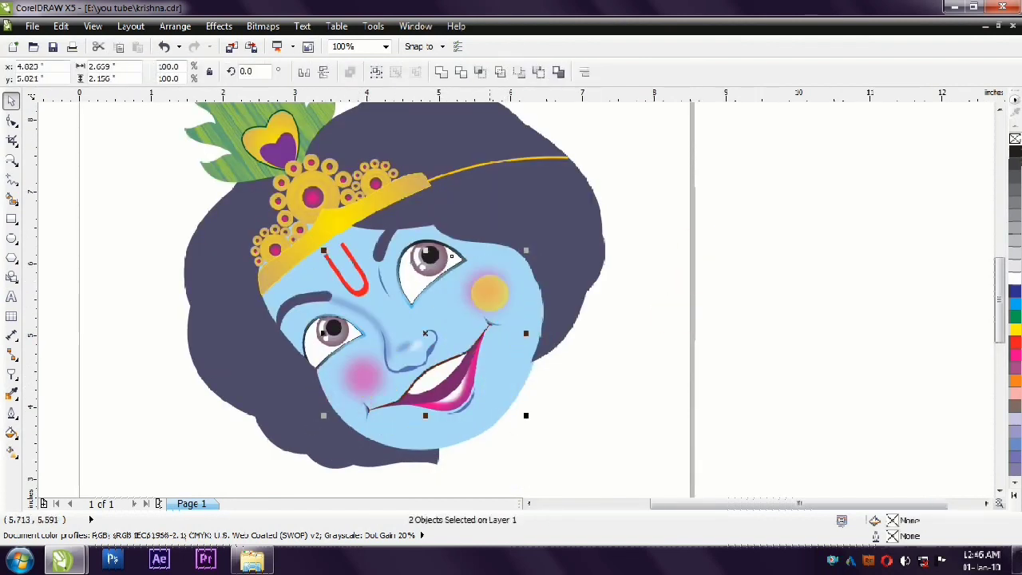
{"action": "left_click", "coordinate": [12, 373]}
{"action": "left_click", "coordinate": [102, 73]}
{"action": "left_click", "coordinate": [64, 96]}
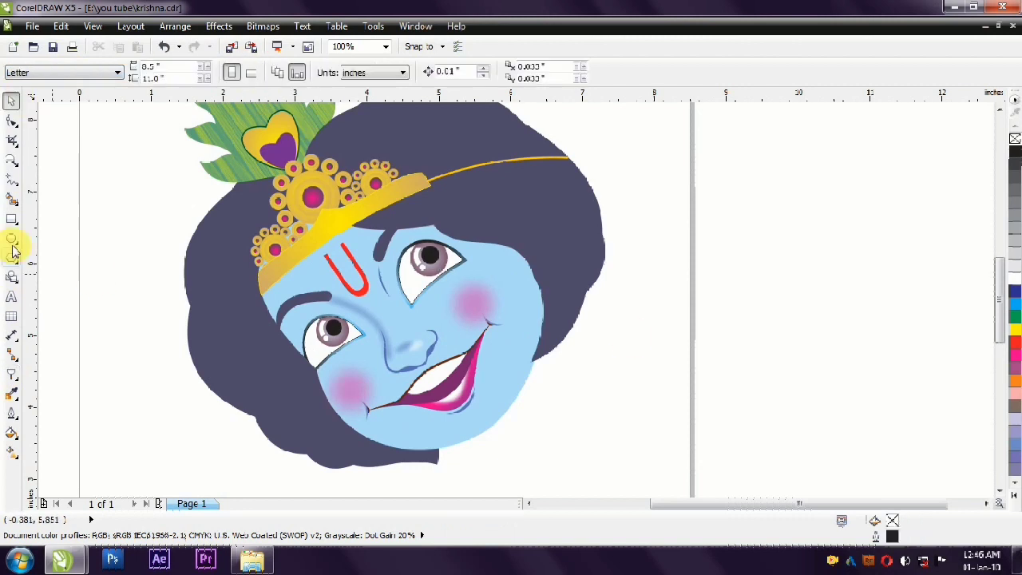
Draw a white circle about 0.23 inches wide at the upper mouth corner without outline, and convert it to a 300 dpi bitmap.
{"action": "left_click", "coordinate": [499, 310]}
{"action": "key", "text": "space"}
{"action": "left_click", "coordinate": [175, 26]}
{"action": "left_click", "coordinate": [303, 42]}
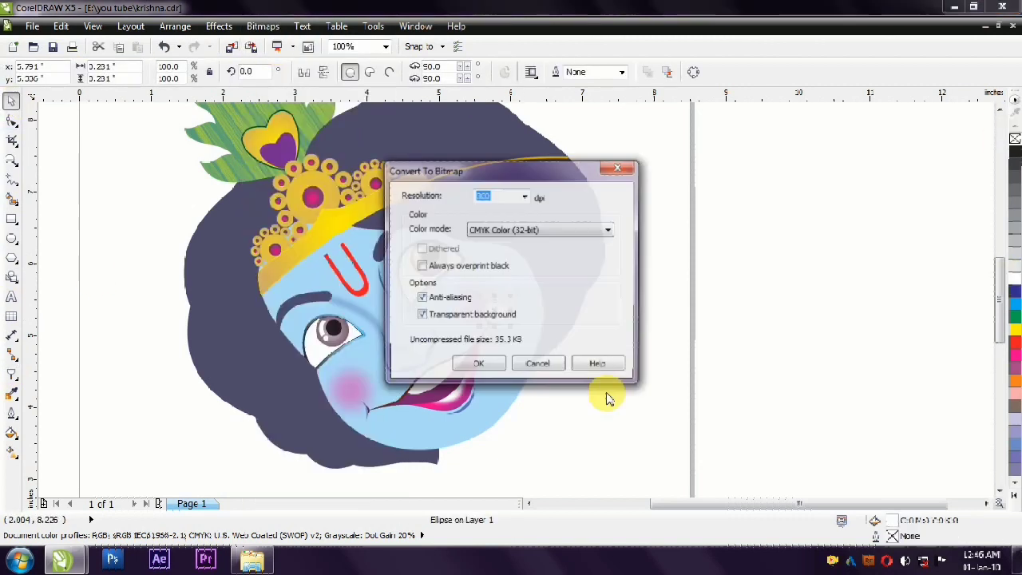
{"action": "left_click", "coordinate": [474, 362]}
Blur the white circle bitmap with a Gaussian Blur of 16 pixels radius.
{"action": "left_click", "coordinate": [175, 25]}
{"action": "mouse_move", "coordinate": [285, 353]}
{"action": "left_click", "coordinate": [550, 318]}
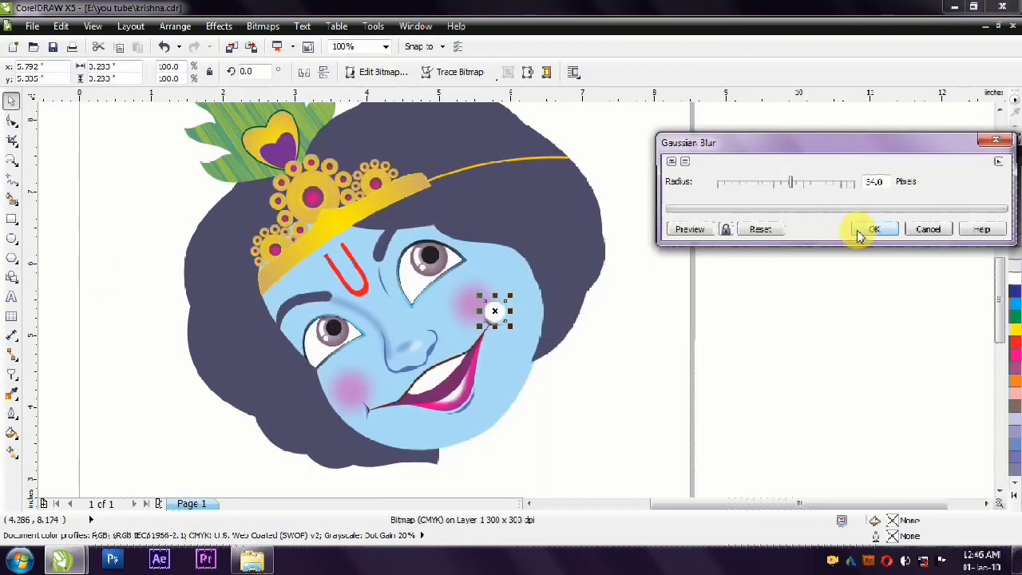
{"action": "left_click", "coordinate": [691, 230]}
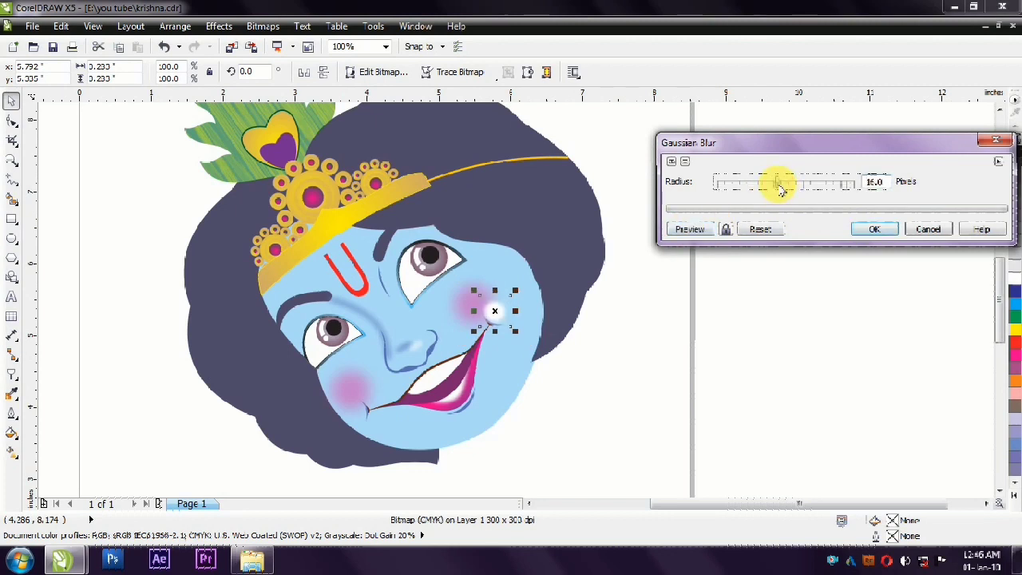
{"action": "key", "text": "Return"}
Set the white highlight to uniform transparency of 33 and place a copy of it at the lower mouth corner.
{"action": "key", "text": "Escape"}
{"action": "left_click", "coordinate": [489, 313]}
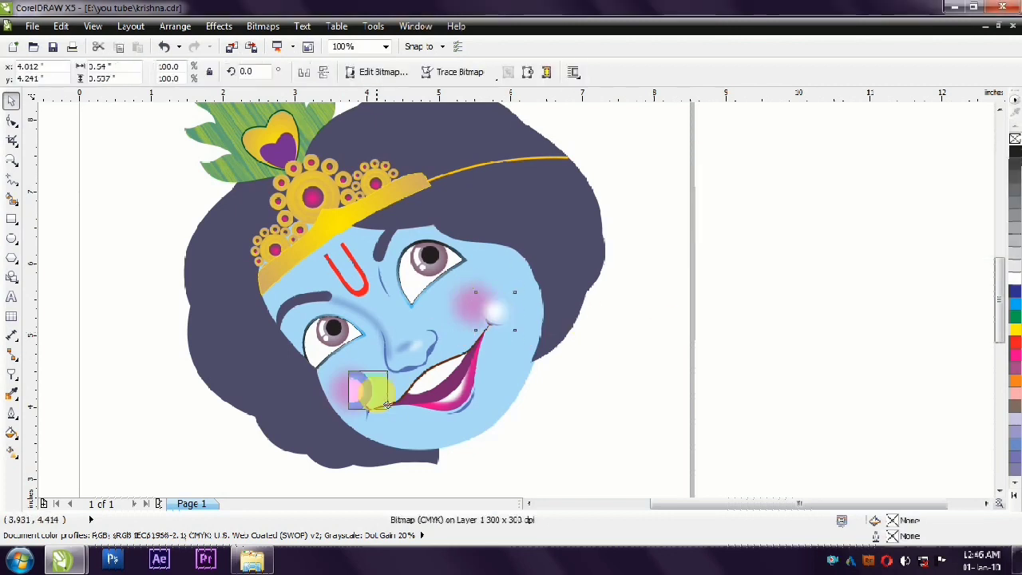
{"action": "left_click", "coordinate": [11, 373]}
{"action": "left_click", "coordinate": [91, 72]}
{"action": "left_click", "coordinate": [69, 99]}
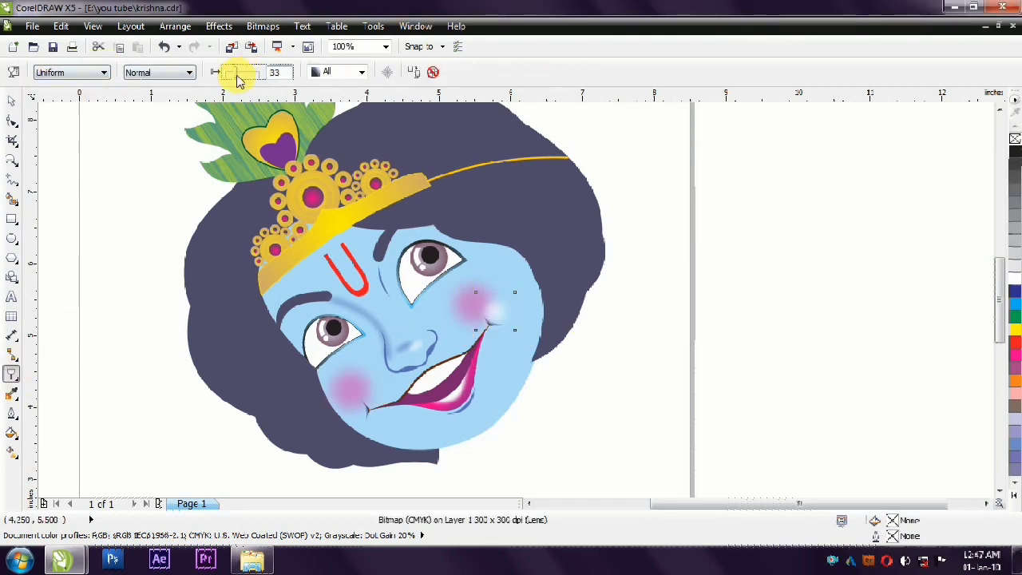
{"action": "key", "text": "space"}
{"action": "key", "text": "Escape"}
{"action": "scroll", "coordinate": [346, 443], "scroll_direction": "up", "scroll_amount": 1}
{"action": "left_click", "coordinate": [498, 330]}
{"action": "left_click", "coordinate": [696, 360]}
Draw a closed straight-sided outline from the tiara along the nose and across the mouth, around the shaded side of the face.
{"action": "scroll", "coordinate": [604, 402], "scroll_direction": "down", "scroll_amount": 1}
{"action": "left_click", "coordinate": [16, 185]}
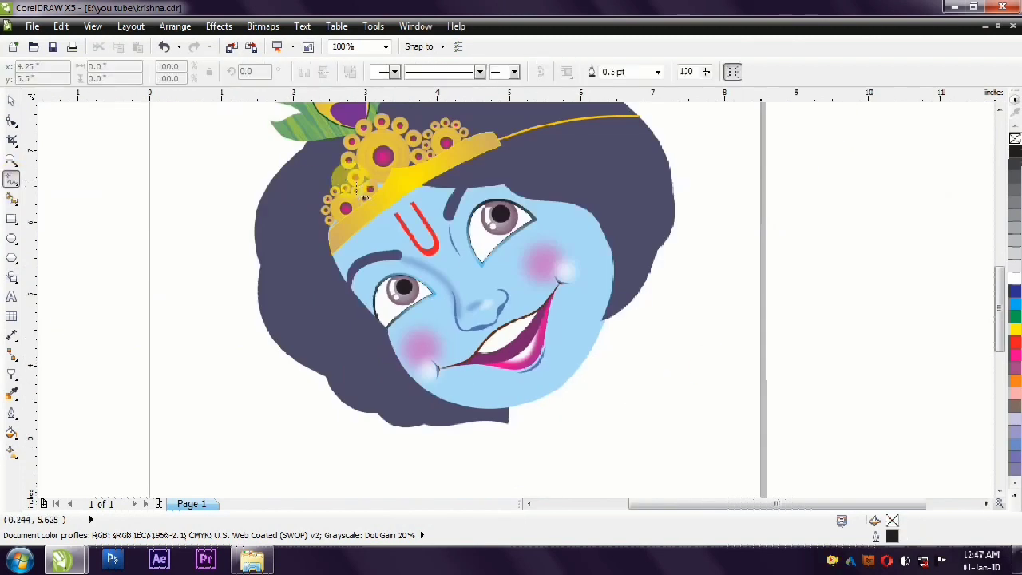
{"action": "left_click", "coordinate": [350, 177]}
{"action": "left_click", "coordinate": [397, 244]}
{"action": "left_click", "coordinate": [457, 293]}
{"action": "left_click", "coordinate": [480, 343]}
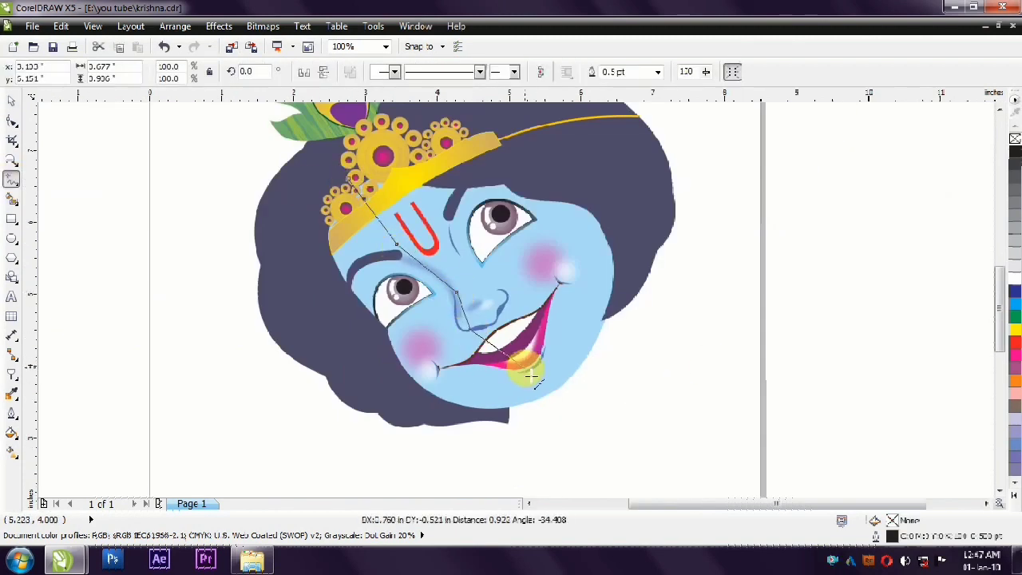
{"action": "left_click", "coordinate": [591, 349]}
{"action": "left_click", "coordinate": [542, 425]}
{"action": "left_click", "coordinate": [376, 395]}
{"action": "left_click", "coordinate": [298, 246]}
{"action": "left_click", "coordinate": [350, 178]}
Bend the inner edge of the shading outline to follow the brow, the nose line, the lower lip and the chin.
{"action": "left_click", "coordinate": [35, 120]}
{"action": "left_click_drag", "start_coordinate": [368, 226], "coordinate": [403, 268]}
{"action": "scroll", "coordinate": [434, 280], "scroll_direction": "up", "scroll_amount": 2}
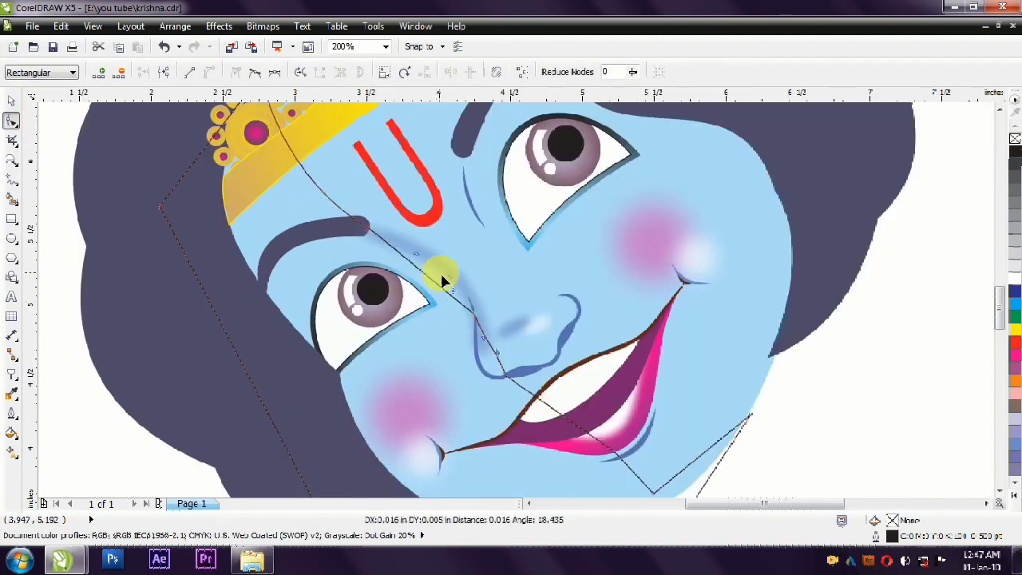
{"action": "left_click_drag", "start_coordinate": [538, 429], "coordinate": [551, 382]}
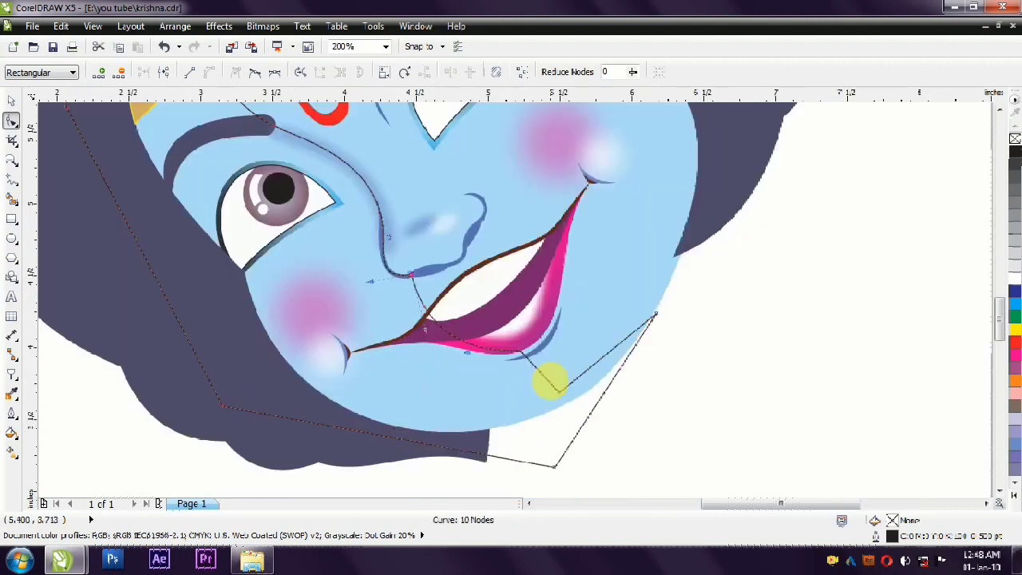
{"action": "scroll", "coordinate": [588, 380], "scroll_direction": "up", "scroll_amount": 2}
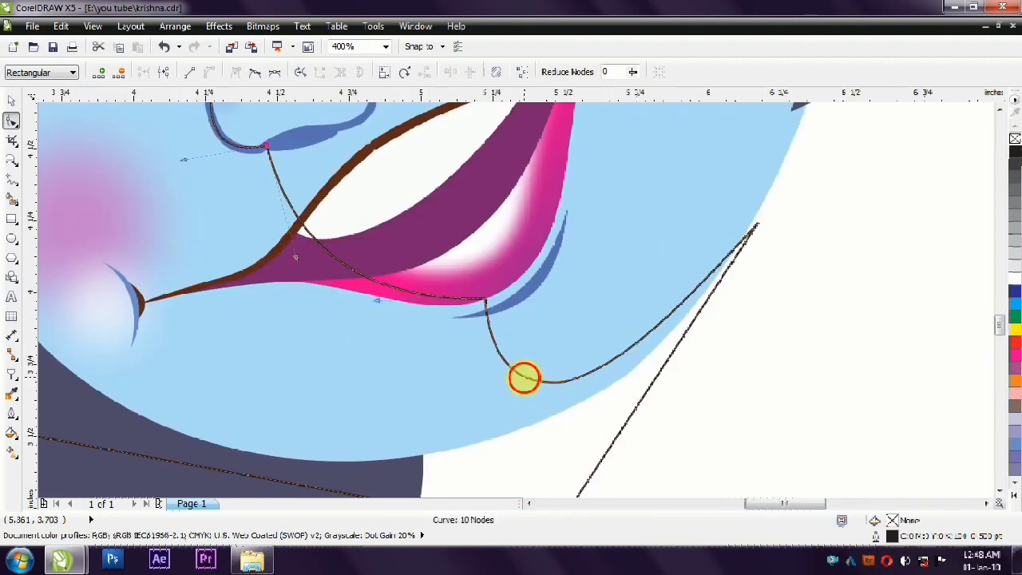
Fill the shading shape with the face's light blue slightly darkened with blue, and remove its outline.
{"action": "scroll", "coordinate": [572, 391], "scroll_direction": "down", "scroll_amount": 2}
{"action": "key", "text": "space"}
{"action": "key", "text": "shift+Page_Up"}
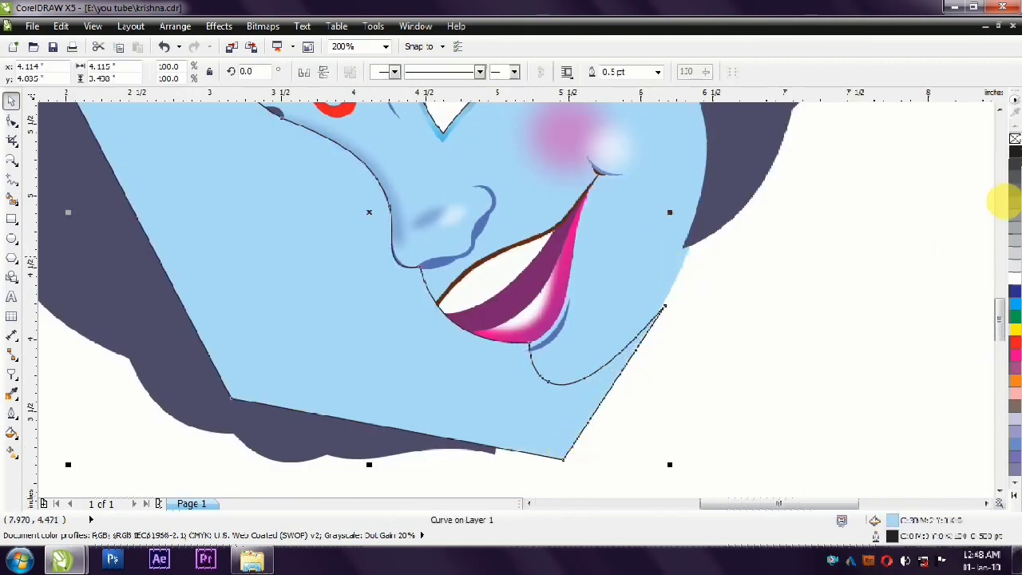
{"action": "left_click", "coordinate": [1010, 288]}
{"action": "scroll", "coordinate": [620, 327], "scroll_direction": "down", "scroll_amount": 1}
Place the shading shape inside the face's PowerClip, align it with the face and order it behind the eye, and finish editing the contents.
{"action": "left_click", "coordinate": [527, 399], "text": "ctrl"}
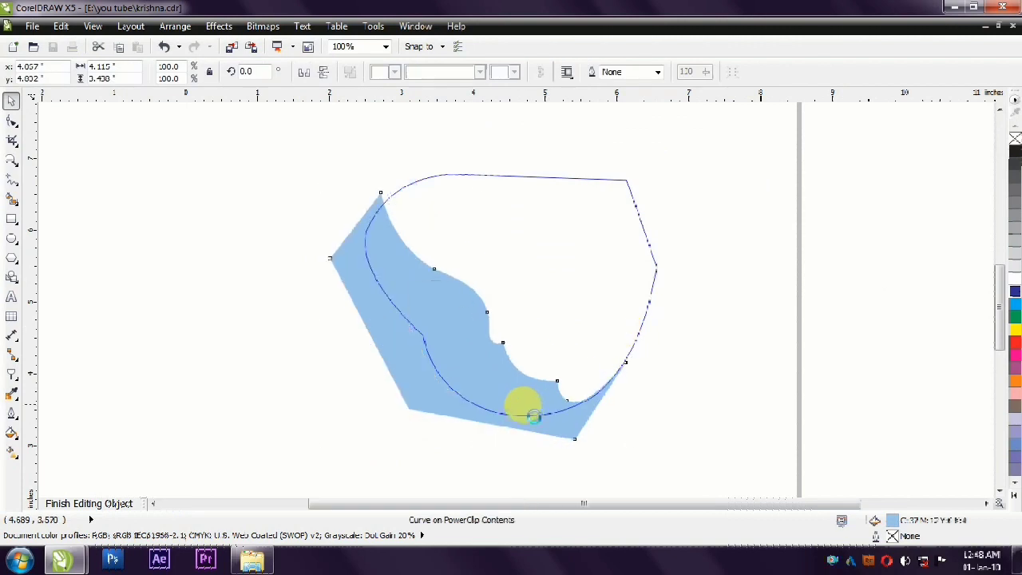
{"action": "left_click", "coordinate": [511, 319], "text": "ctrl"}
{"action": "left_click", "coordinate": [589, 406], "text": "ctrl"}
{"action": "left_click", "coordinate": [497, 401]}
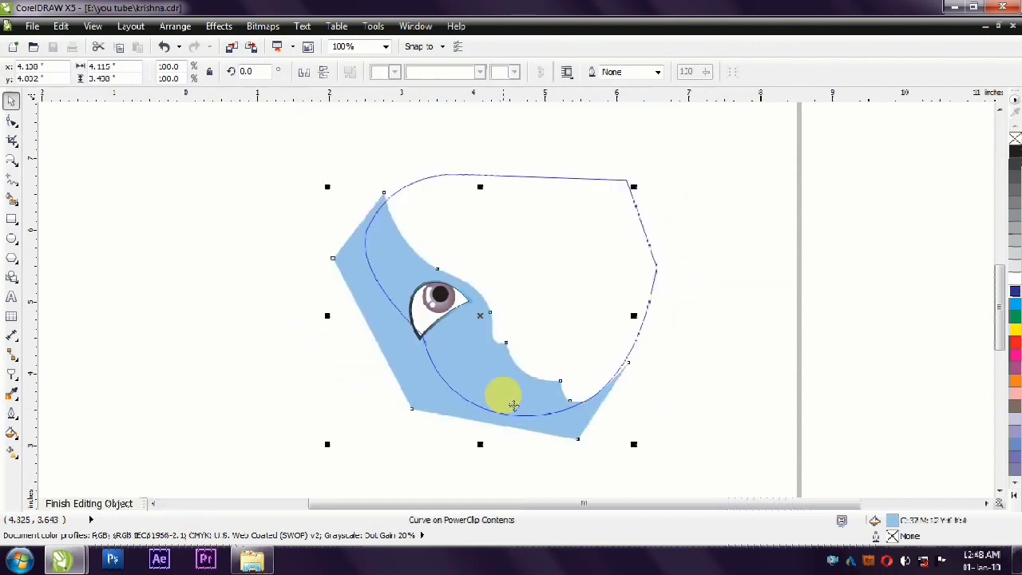
{"action": "left_click", "coordinate": [711, 405], "text": "ctrl"}
{"action": "scroll", "coordinate": [458, 298], "scroll_direction": "up", "scroll_amount": 1}
{"action": "left_click", "coordinate": [338, 187], "text": "ctrl"}
{"action": "left_click", "coordinate": [338, 194], "text": "ctrl"}
{"action": "left_click", "coordinate": [250, 208], "text": "ctrl"}
{"action": "scroll", "coordinate": [250, 208], "scroll_direction": "down", "scroll_amount": 1}
{"action": "key", "text": "Escape"}
{"action": "scroll", "coordinate": [598, 340], "scroll_direction": "down", "scroll_amount": 1}
{"action": "key", "text": "F4"}
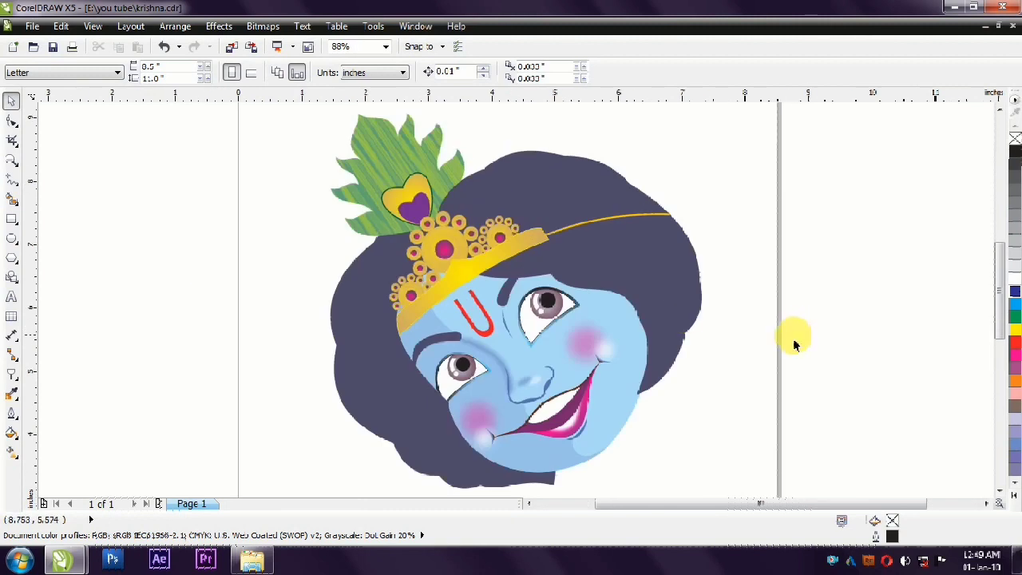
Reposition the blush spots and white highlights at the mouth corners, and add a highlight copy on the chin.
{"action": "left_click", "coordinate": [578, 353]}
{"action": "key", "text": "Escape"}
{"action": "left_click", "coordinate": [488, 404]}
{"action": "key", "text": "Escape"}
{"action": "left_click", "coordinate": [600, 349]}
{"action": "key", "text": "Escape"}
{"action": "scroll", "coordinate": [304, 195], "scroll_direction": "down", "scroll_amount": 1}
{"action": "key", "text": "F4"}
Draw a circle about 1.04 inches wide on the empty area beside the head, fill it green and apply a Gaussian Blur.
{"action": "left_click", "coordinate": [12, 238]}
{"action": "left_click_drag", "start_coordinate": [114, 234], "coordinate": [190, 310]}
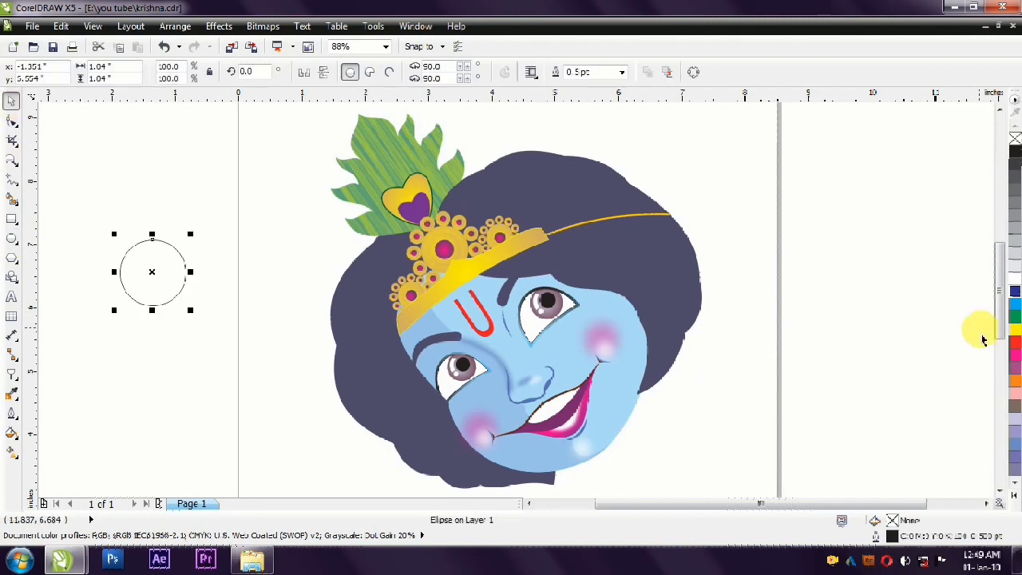
{"action": "left_click", "coordinate": [1015, 316]}
{"action": "left_click", "coordinate": [527, 256]}
{"action": "left_click", "coordinate": [263, 25]}
{"action": "left_click", "coordinate": [432, 402]}
{"action": "left_click", "coordinate": [549, 314]}
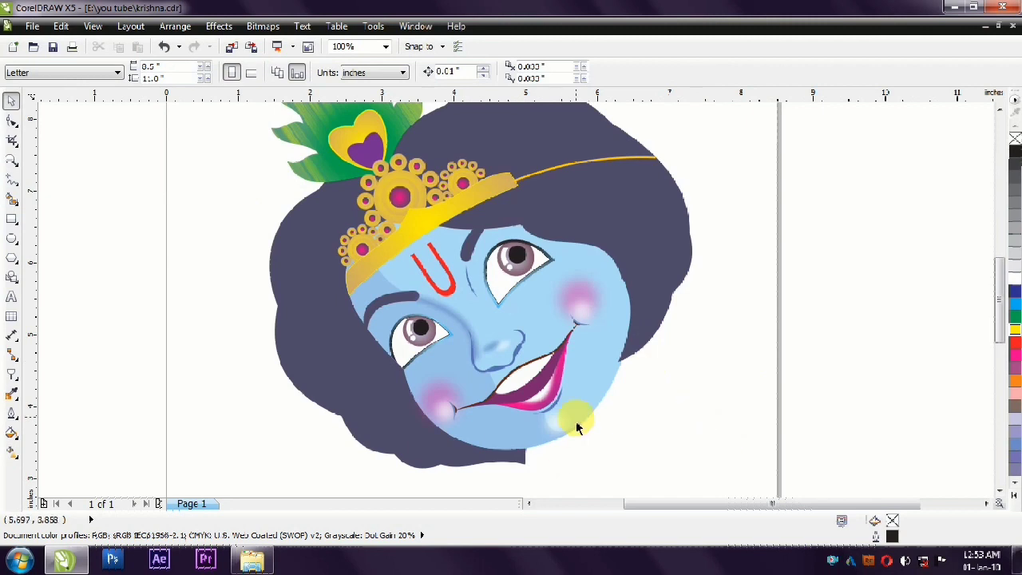
Draw a closed triangle across the hairline beside the far eye as the base for a hair lock.
{"action": "left_click", "coordinate": [578, 422]}
{"action": "scroll", "coordinate": [684, 359], "scroll_direction": "up", "scroll_amount": 1}
{"action": "key", "text": "F10"}
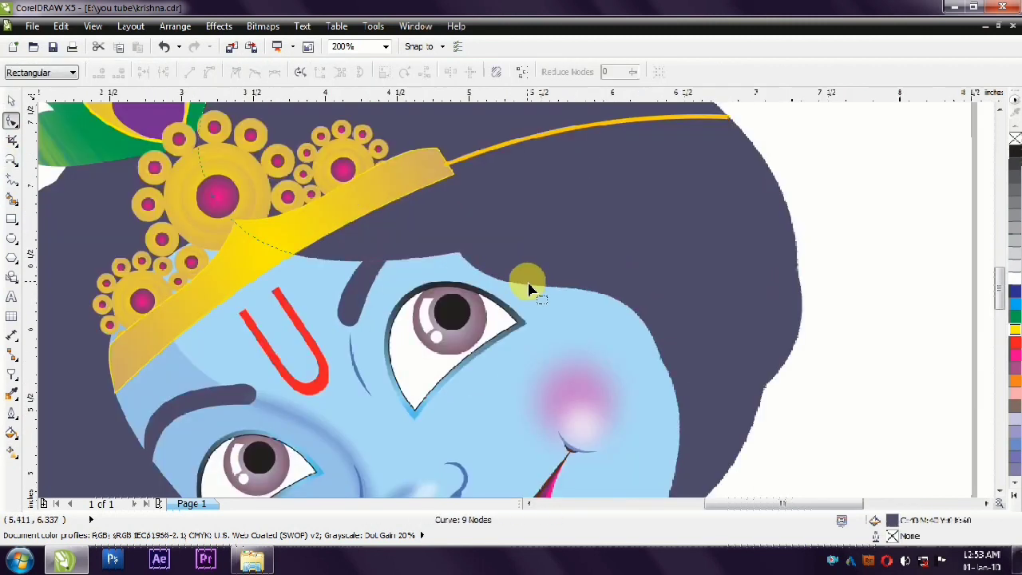
{"action": "key", "text": "F5"}
{"action": "left_click", "coordinate": [533, 281]}
{"action": "left_click", "coordinate": [607, 353]}
{"action": "left_click", "coordinate": [586, 271]}
{"action": "left_click", "coordinate": [534, 281]}
Curve the triangle's sides into a pointed lock and join it to the dark hair.
{"action": "key", "text": "F10"}
{"action": "left_click", "coordinate": [384, 74]}
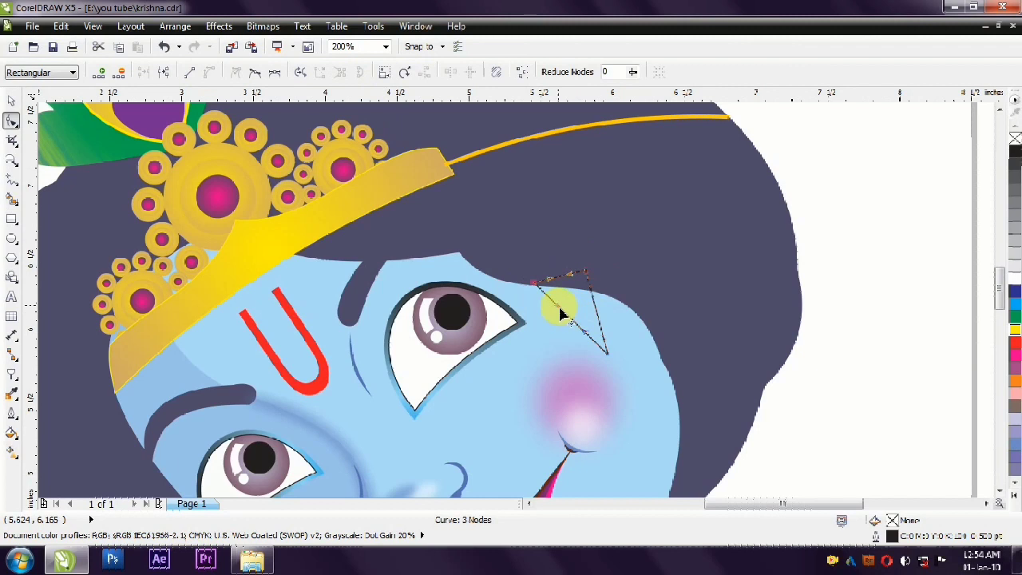
{"action": "left_click_drag", "start_coordinate": [595, 317], "coordinate": [604, 296]}
{"action": "key", "text": "space"}
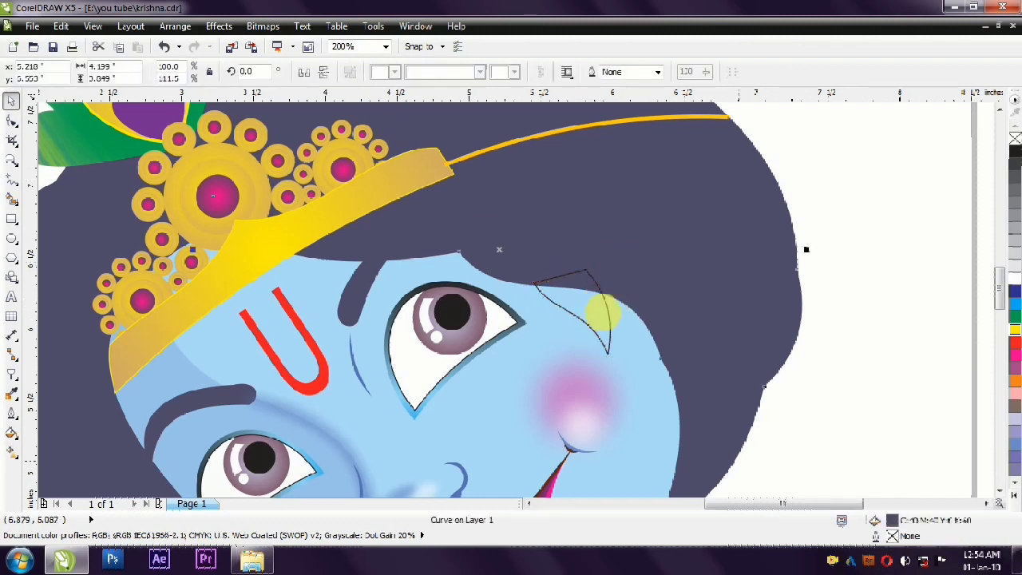
{"action": "scroll", "coordinate": [553, 252], "scroll_direction": "down", "scroll_amount": 1}
{"action": "scroll", "coordinate": [636, 291], "scroll_direction": "up", "scroll_amount": 1}
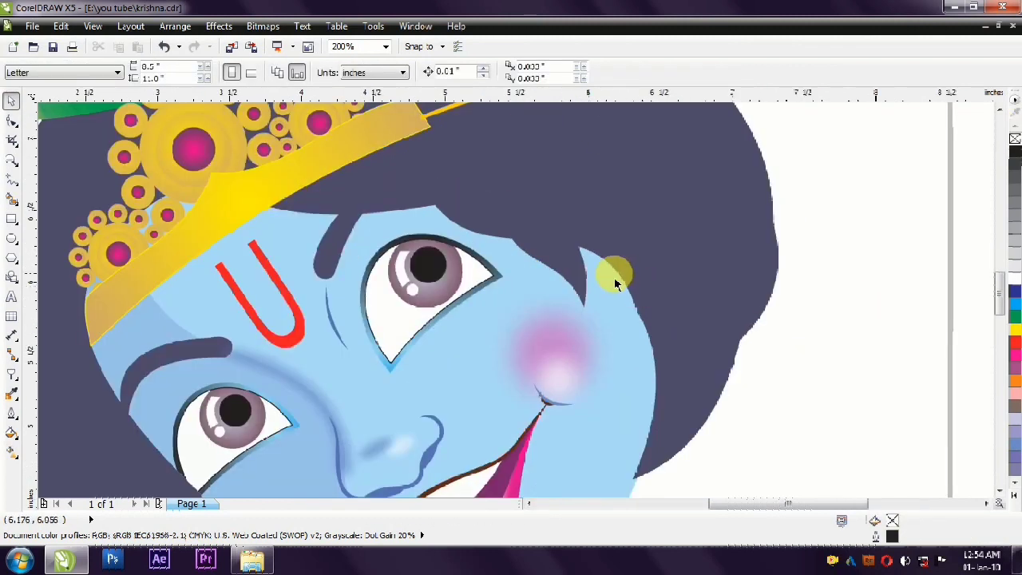
Draw a narrow closed four-point outline beside the new hair lock for the ear.
{"action": "left_click", "coordinate": [11, 179]}
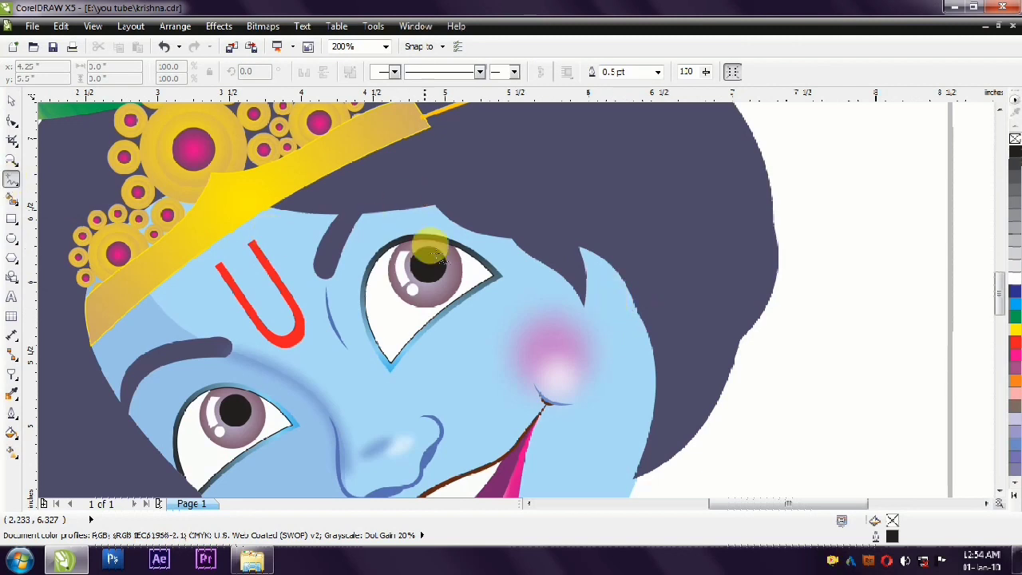
{"action": "left_click", "coordinate": [603, 318]}
{"action": "left_click", "coordinate": [605, 290]}
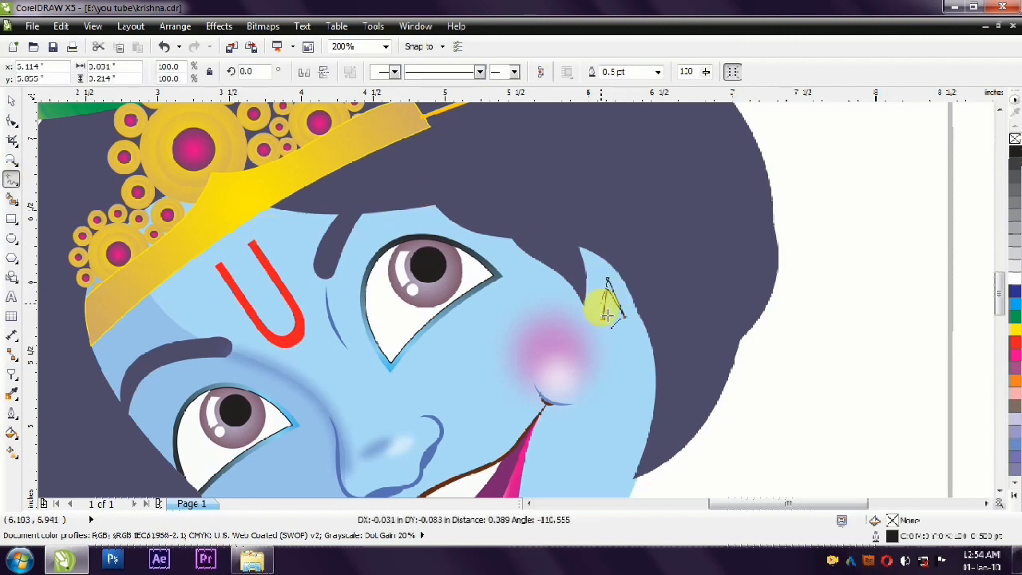
Bend the ear outline's segments into a thin arch about 0.19 by 0.28 inches with pointed ends.
{"action": "left_click", "coordinate": [12, 120]}
{"action": "scroll", "coordinate": [611, 300], "scroll_direction": "up", "scroll_amount": 2}
{"action": "left_click_drag", "start_coordinate": [634, 274], "coordinate": [649, 271]}
{"action": "left_click_drag", "start_coordinate": [585, 204], "coordinate": [559, 214]}
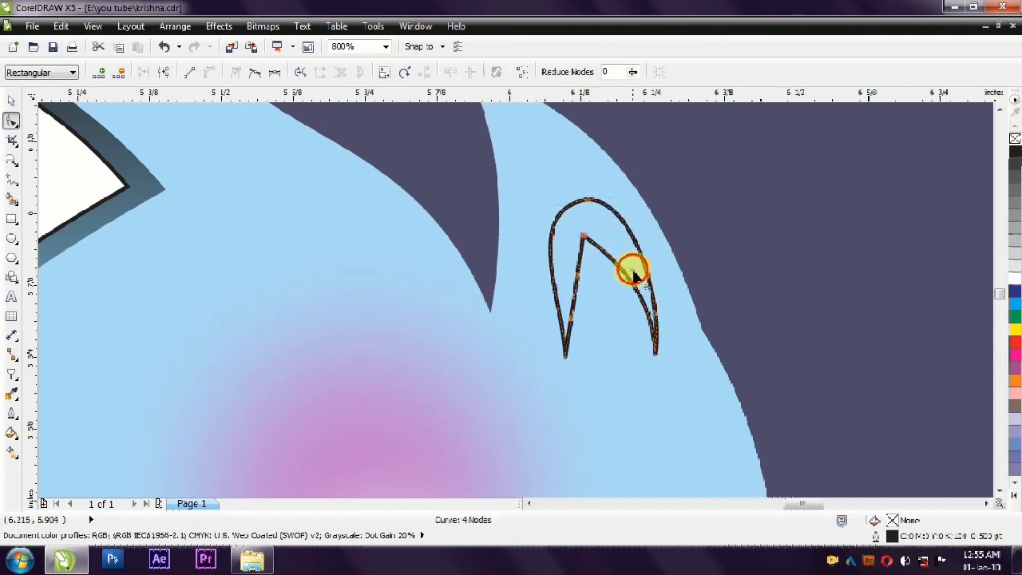
{"action": "left_click_drag", "start_coordinate": [549, 264], "coordinate": [553, 306]}
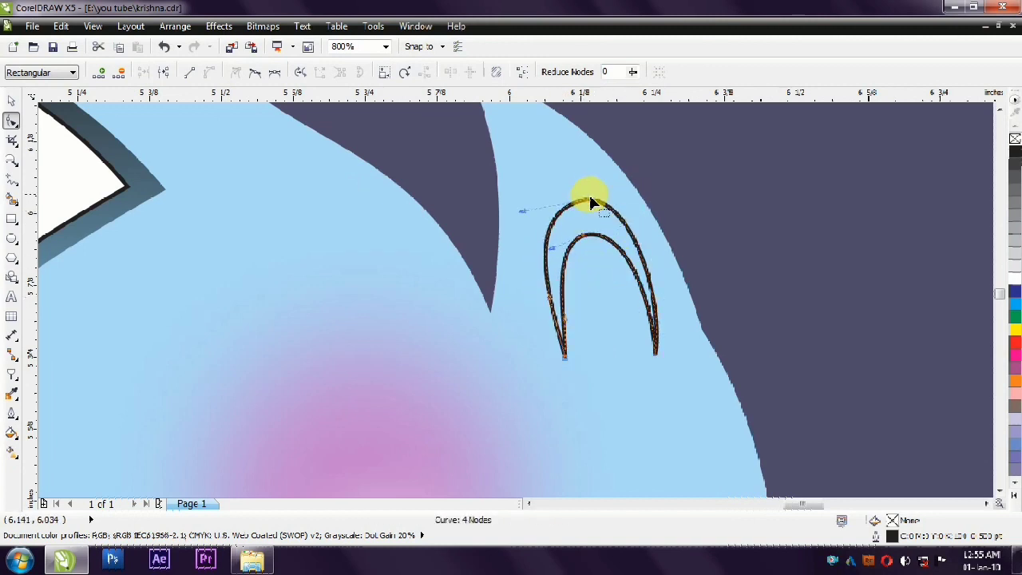
Fill the ear arch with the nose line's medium blue without outline, and tuck it against the hair edge, rotated to 354.7 degrees.
{"action": "key", "text": "space"}
{"action": "scroll", "coordinate": [475, 182], "scroll_direction": "down", "scroll_amount": 2}
{"action": "scroll", "coordinate": [519, 214], "scroll_direction": "up", "scroll_amount": 1}
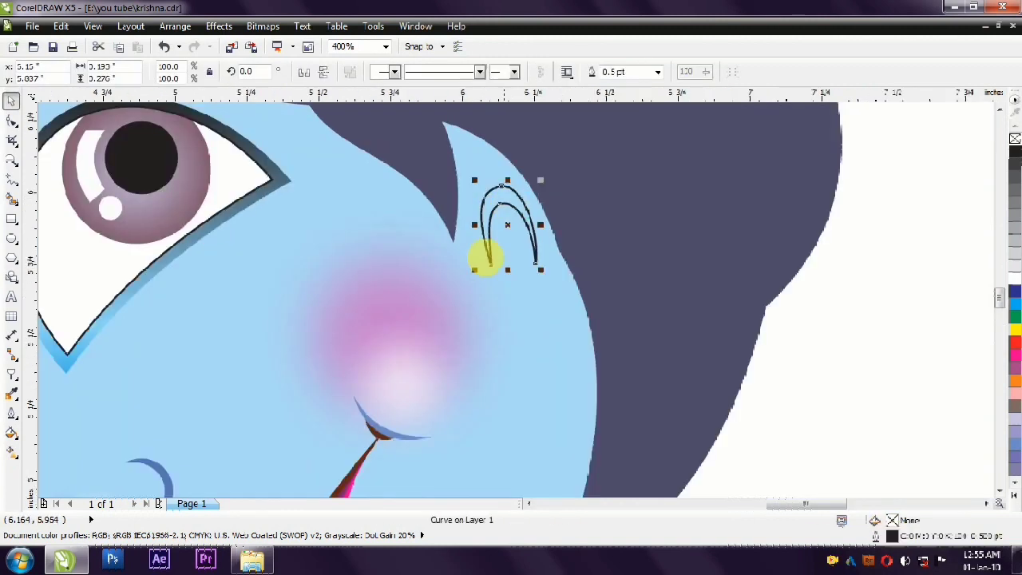
{"action": "left_click_drag", "start_coordinate": [874, 520], "coordinate": [513, 201]}
{"action": "left_click_drag", "start_coordinate": [895, 520], "coordinate": [505, 162]}
{"action": "left_click", "coordinate": [514, 203]}
{"action": "left_click", "coordinate": [509, 201]}
{"action": "left_click", "coordinate": [856, 263]}
{"action": "left_click", "coordinate": [512, 199]}
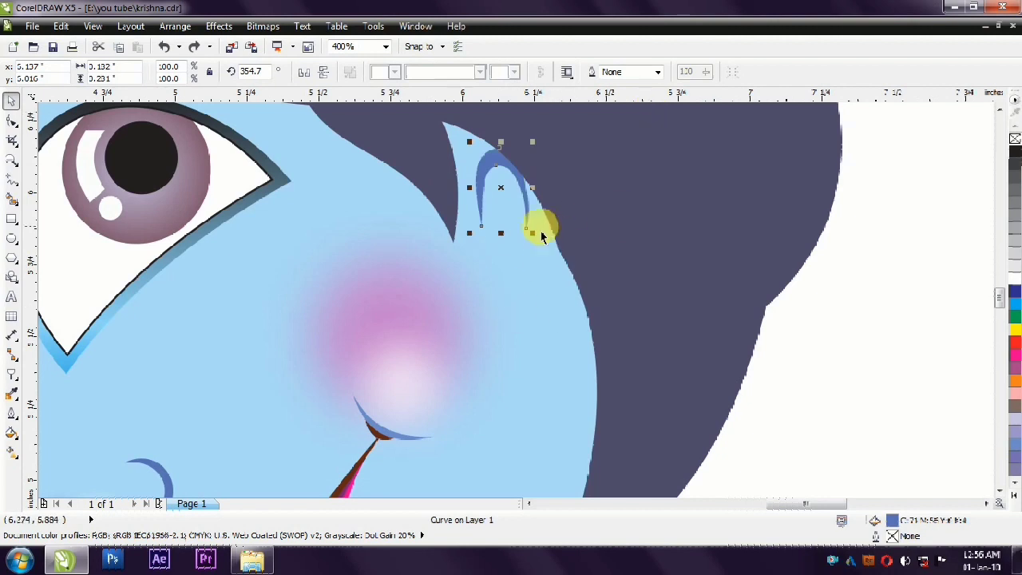
Draw a circle beside the blush spot and place a copy scaled to 62.7%, about 0.25 inches wide, inside it.
{"action": "key", "text": "F5"}
{"action": "key", "text": "F7"}
{"action": "left_click_drag", "start_coordinate": [423, 283], "coordinate": [529, 411]}
{"action": "left_click_drag", "start_coordinate": [500, 360], "coordinate": [500, 352]}
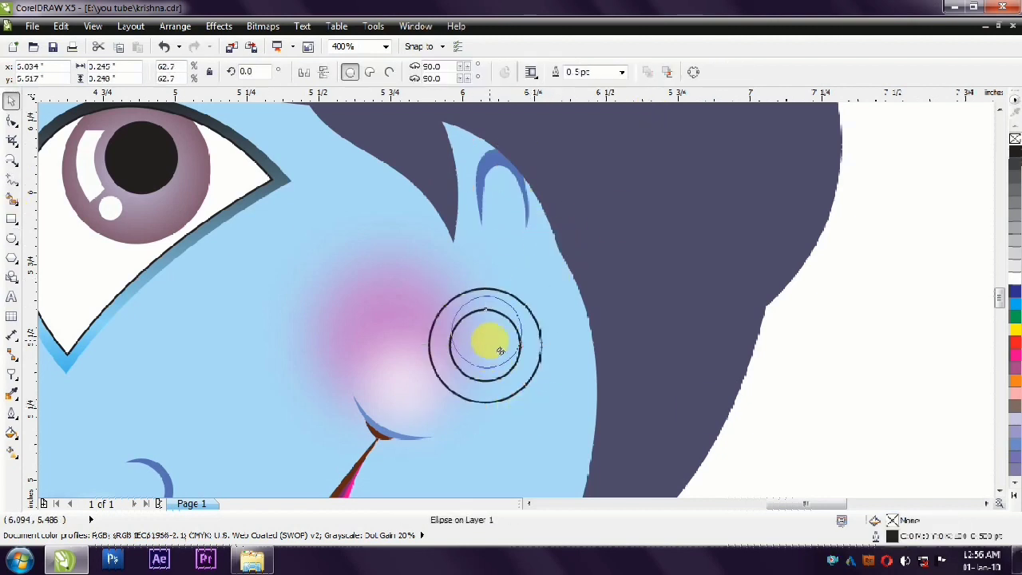
Offset the smaller circle toward the top of the larger one and cut it out to form a ring.
{"action": "left_click", "coordinate": [538, 337], "text": "shift"}
{"action": "left_click", "coordinate": [527, 287]}
{"action": "left_click", "coordinate": [527, 287], "text": "shift"}
{"action": "left_click", "coordinate": [501, 76]}
Move the ring under the ear as an earring, fill it with a gold gradient and remove its outline.
{"action": "left_click_drag", "start_coordinate": [497, 285], "coordinate": [534, 227]}
{"action": "left_click", "coordinate": [627, 223]}
{"action": "scroll", "coordinate": [527, 235], "scroll_direction": "down", "scroll_amount": 2}
{"action": "left_click", "coordinate": [555, 282], "text": "ctrl"}
{"action": "right_click", "coordinate": [1015, 139]}
Draw a small four-sided patch over the earring where it crosses the earlobe and fill it with the light blue skin color, without outline.
{"action": "scroll", "coordinate": [521, 234], "scroll_direction": "up", "scroll_amount": 2}
{"action": "left_click", "coordinate": [519, 241]}
{"action": "left_click", "coordinate": [583, 244]}
{"action": "double_click", "coordinate": [559, 255]}
{"action": "scroll", "coordinate": [559, 248], "scroll_direction": "up", "scroll_amount": 1}
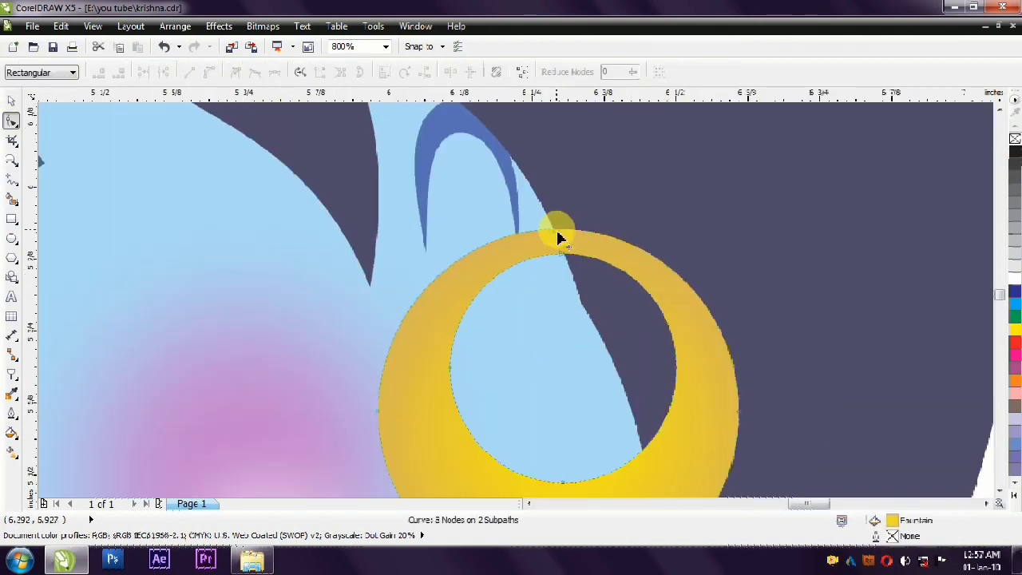
{"action": "key", "text": "F5"}
{"action": "left_click", "coordinate": [549, 216]}
{"action": "left_click", "coordinate": [569, 272]}
{"action": "left_click", "coordinate": [521, 267]}
{"action": "left_click", "coordinate": [517, 227]}
{"action": "left_click", "coordinate": [549, 217]}
{"action": "left_click", "coordinate": [11, 100]}
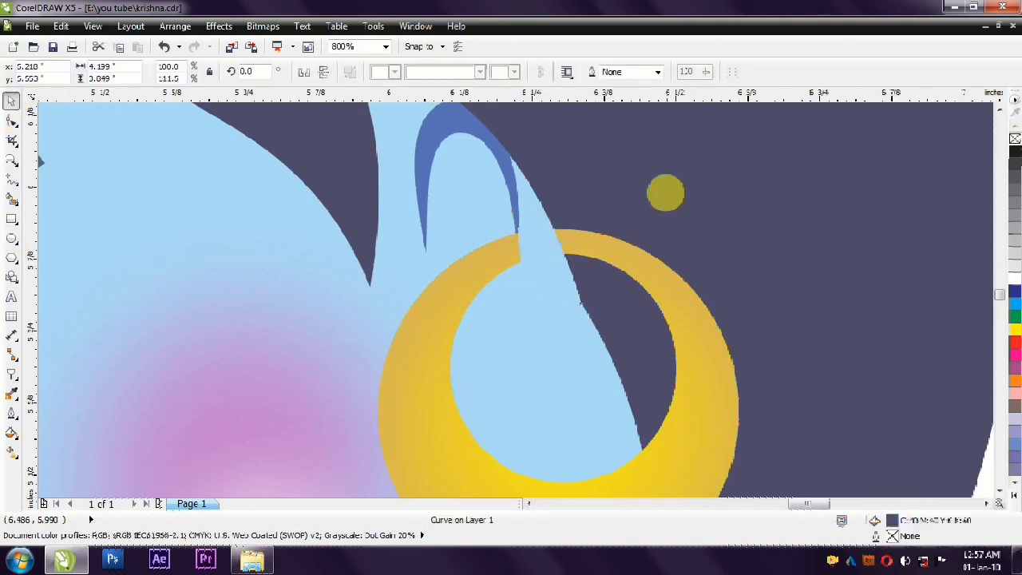
Shift the gold earring slightly outward from the cheek, toward the hair.
{"action": "scroll", "coordinate": [812, 376], "scroll_direction": "down", "scroll_amount": 3}
{"action": "scroll", "coordinate": [867, 370], "scroll_direction": "up", "scroll_amount": 1}
{"action": "left_click_drag", "start_coordinate": [620, 374], "coordinate": [631, 373]}
{"action": "left_click", "coordinate": [741, 349]}
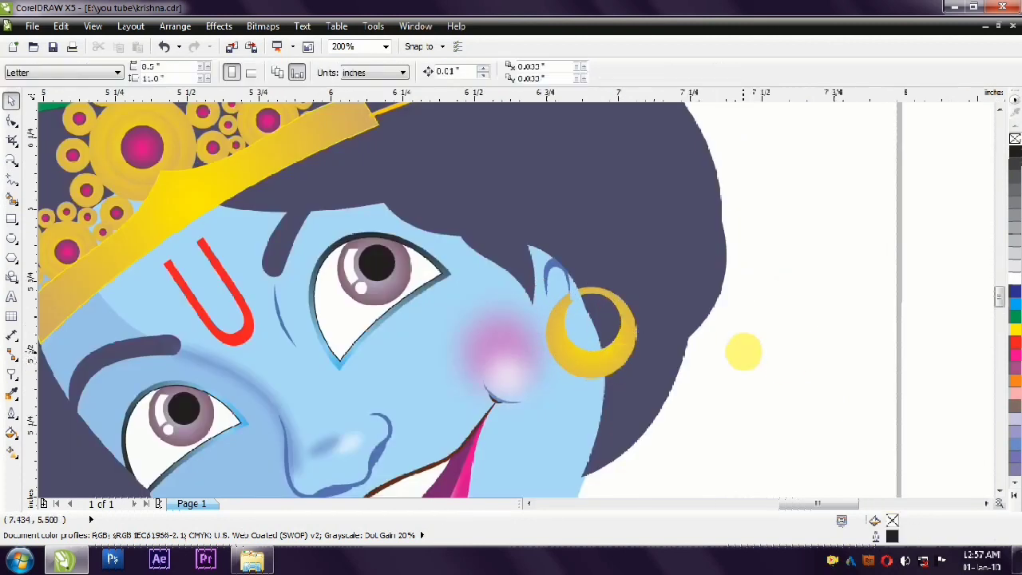
{"action": "scroll", "coordinate": [742, 349], "scroll_direction": "up", "scroll_amount": 1}
{"action": "left_click", "coordinate": [485, 390]}
{"action": "left_click", "coordinate": [849, 369]}
Adjust the corner nodes of the earlobe patch so it follows the edge of the blue ear arch and the hair.
{"action": "scroll", "coordinate": [398, 238], "scroll_direction": "up", "scroll_amount": 3}
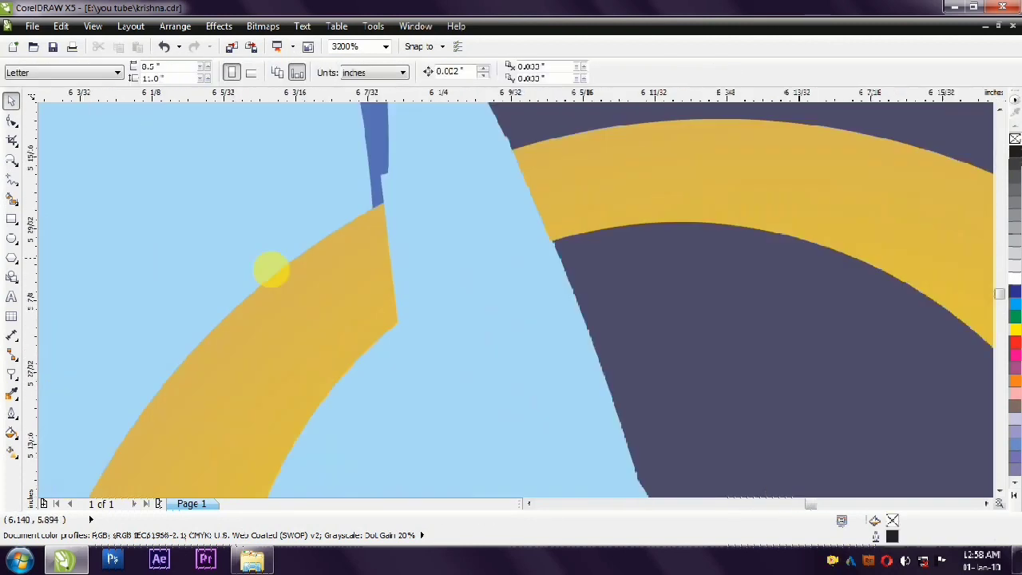
{"action": "key", "text": "F10"}
{"action": "left_click", "coordinate": [389, 183]}
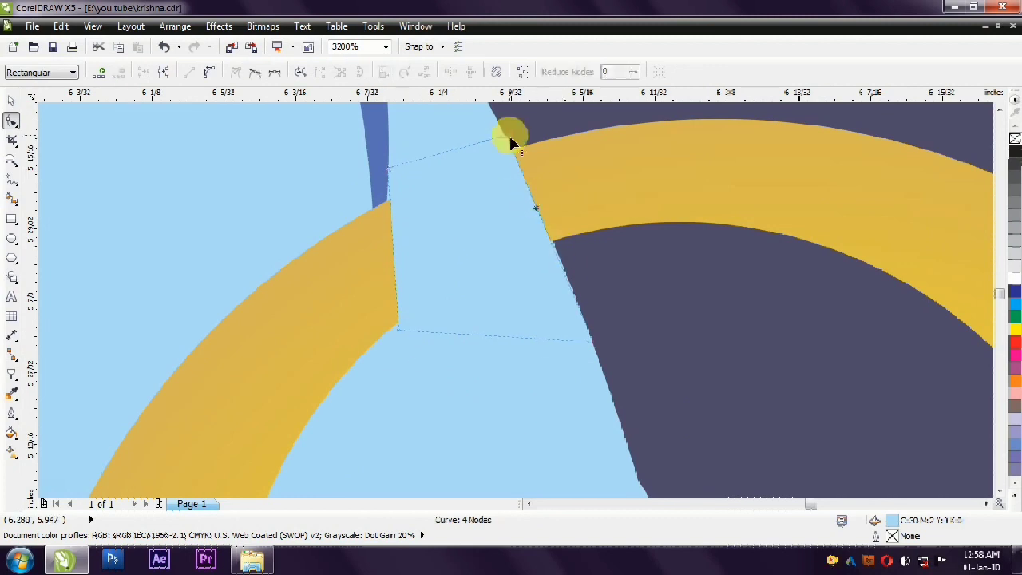
{"action": "scroll", "coordinate": [595, 349], "scroll_direction": "down", "scroll_amount": 5}
{"action": "key", "text": "space"}
{"action": "left_click", "coordinate": [583, 364]}
Draw a thin curved crescent along the earring's lower inner edge, filled white without outline.
{"action": "scroll", "coordinate": [376, 297], "scroll_direction": "up", "scroll_amount": 2}
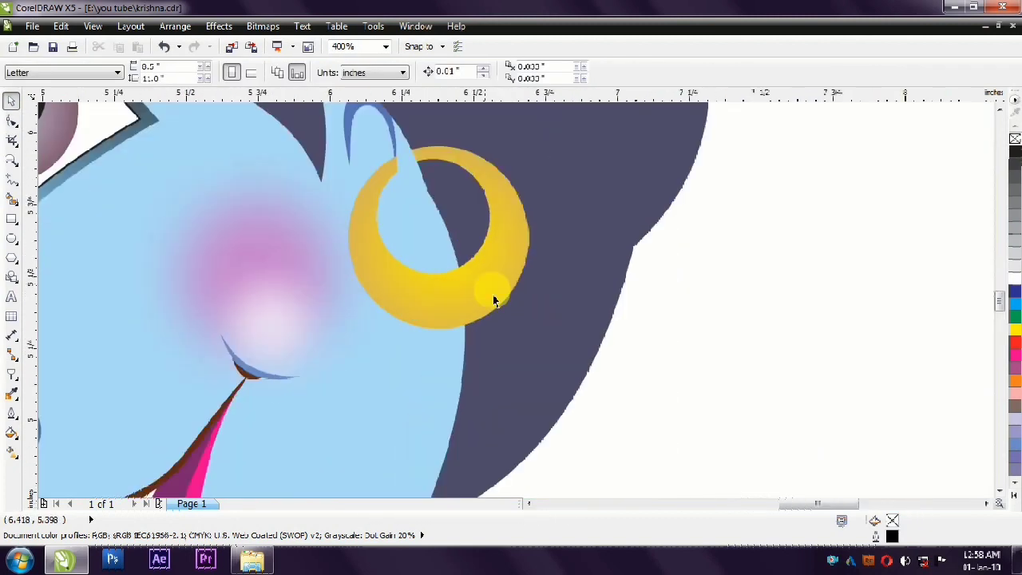
{"action": "key", "text": "F5"}
{"action": "left_click", "coordinate": [367, 246]}
{"action": "left_click", "coordinate": [477, 280]}
{"action": "key", "text": "F10"}
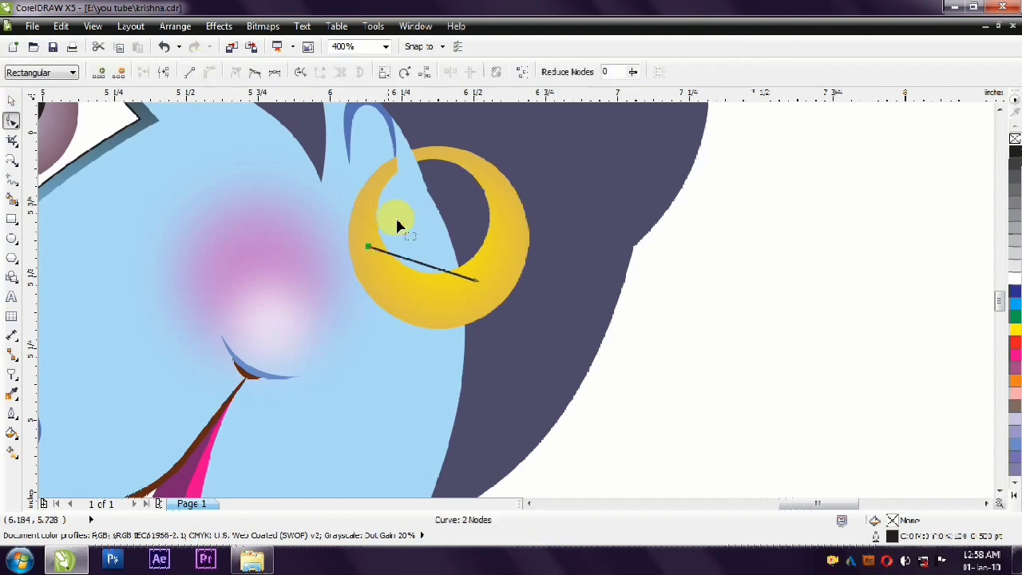
{"action": "left_click_drag", "start_coordinate": [418, 279], "coordinate": [471, 286]}
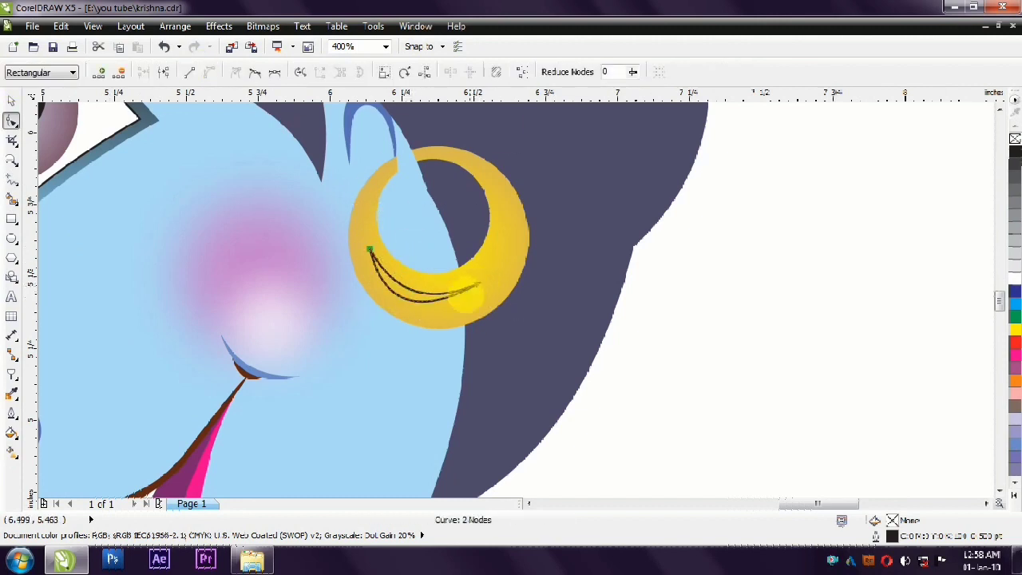
{"action": "key", "text": "space"}
{"action": "left_click", "coordinate": [1015, 274]}
{"action": "right_click", "coordinate": [1015, 138]}
{"action": "key", "text": "Escape"}
{"action": "scroll", "coordinate": [445, 314], "scroll_direction": "down", "scroll_amount": 4}
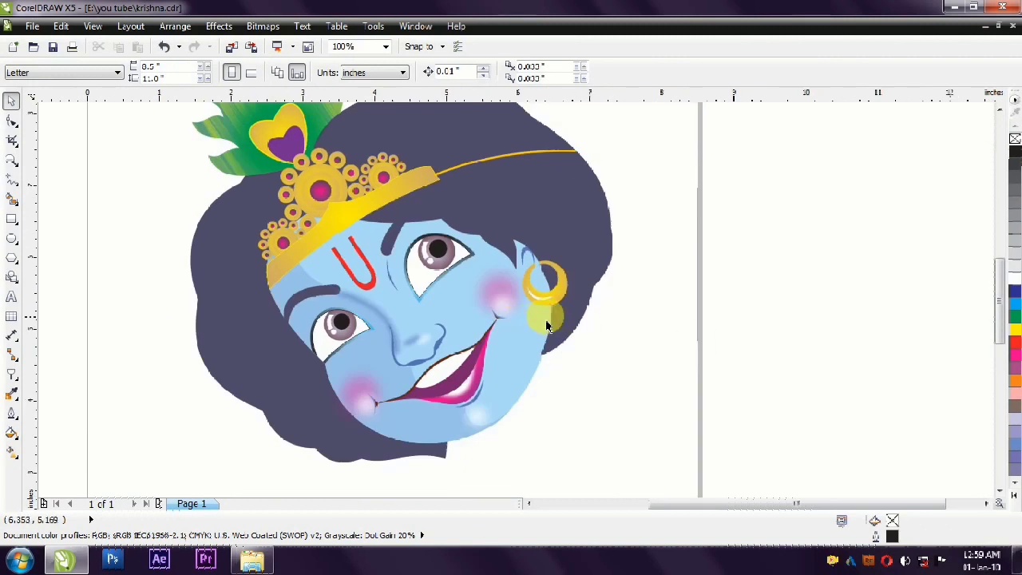
Convert the earring's white crescent to a bitmap and soften it with a Gaussian blur of 4.1 pixels radius.
{"action": "scroll", "coordinate": [547, 325], "scroll_direction": "up", "scroll_amount": 2}
{"action": "left_click", "coordinate": [557, 296]}
{"action": "left_click", "coordinate": [263, 26]}
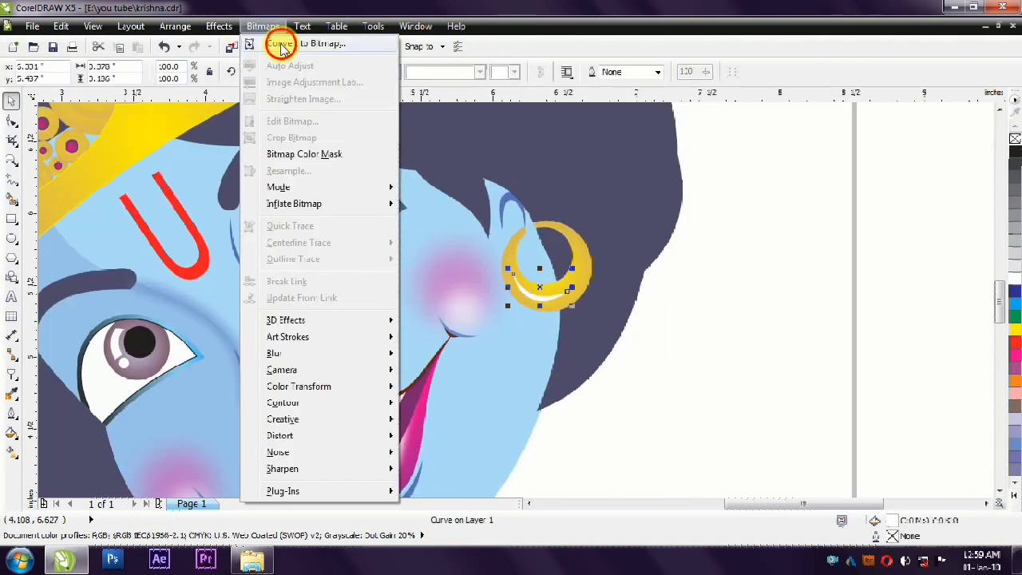
{"action": "left_click", "coordinate": [274, 49]}
{"action": "key", "text": "Return"}
{"action": "left_click", "coordinate": [263, 26]}
{"action": "left_click", "coordinate": [447, 389]}
{"action": "left_click_drag", "start_coordinate": [851, 198], "coordinate": [923, 196]}
{"action": "left_click", "coordinate": [693, 279]}
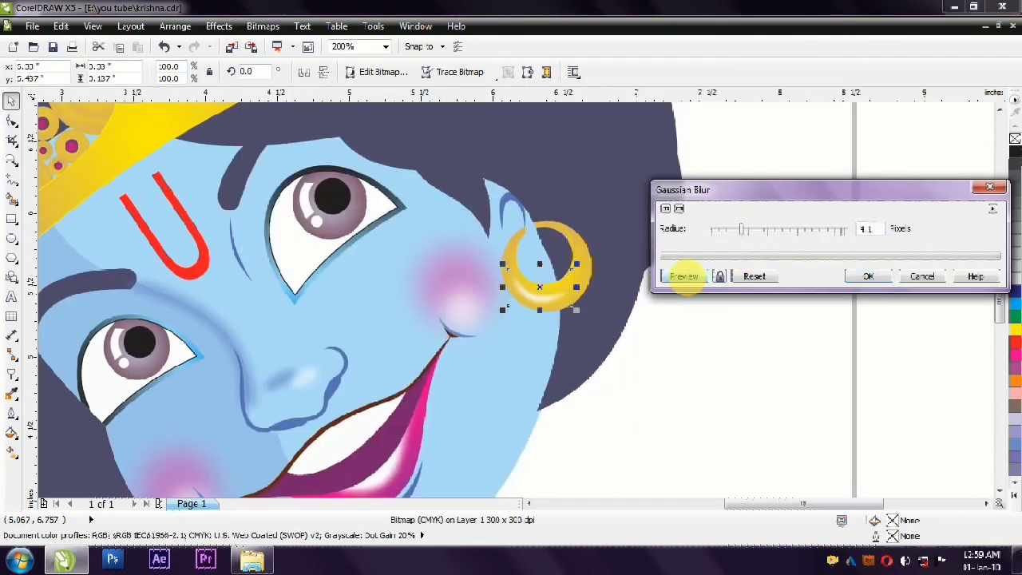
{"action": "key", "text": "Return"}
{"action": "key", "text": "Escape"}
{"action": "scroll", "coordinate": [466, 277], "scroll_direction": "down", "scroll_amount": 2}
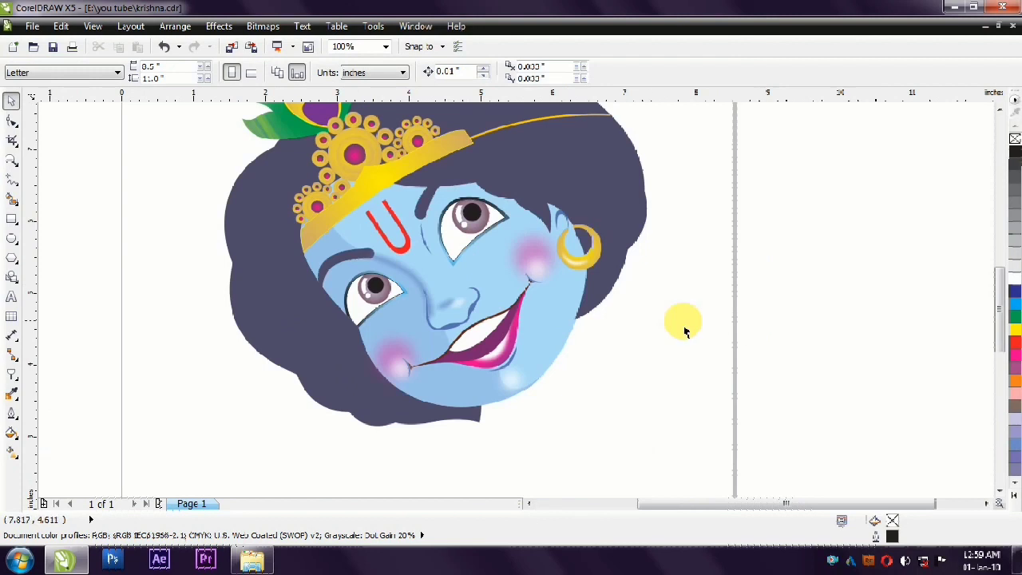
Draw a four-node shape between the lower eyebrow and its eye, then curve its edges into a rounded patch about 0.35 by 0.37 inches.
{"action": "scroll", "coordinate": [320, 272], "scroll_direction": "up", "scroll_amount": 4}
{"action": "key", "text": "F5"}
{"action": "left_click", "coordinate": [451, 229]}
{"action": "left_click", "coordinate": [482, 269]}
{"action": "left_click", "coordinate": [432, 334]}
{"action": "left_click", "coordinate": [380, 294]}
{"action": "left_click", "coordinate": [451, 229]}
{"action": "key", "text": "F10"}
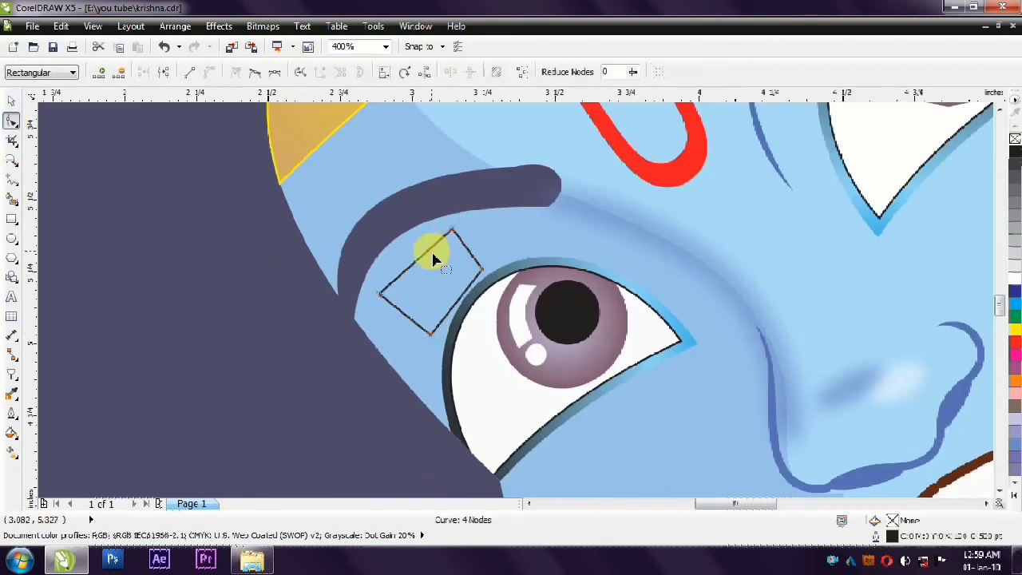
{"action": "left_click_drag", "start_coordinate": [482, 255], "coordinate": [399, 326]}
Fill the rounded patch under the eyebrow with the face's light blue and remove its outline.
{"action": "left_click", "coordinate": [11, 100]}
{"action": "key", "text": "F3"}
{"action": "left_click", "coordinate": [1012, 140]}
{"action": "left_click", "coordinate": [981, 160]}
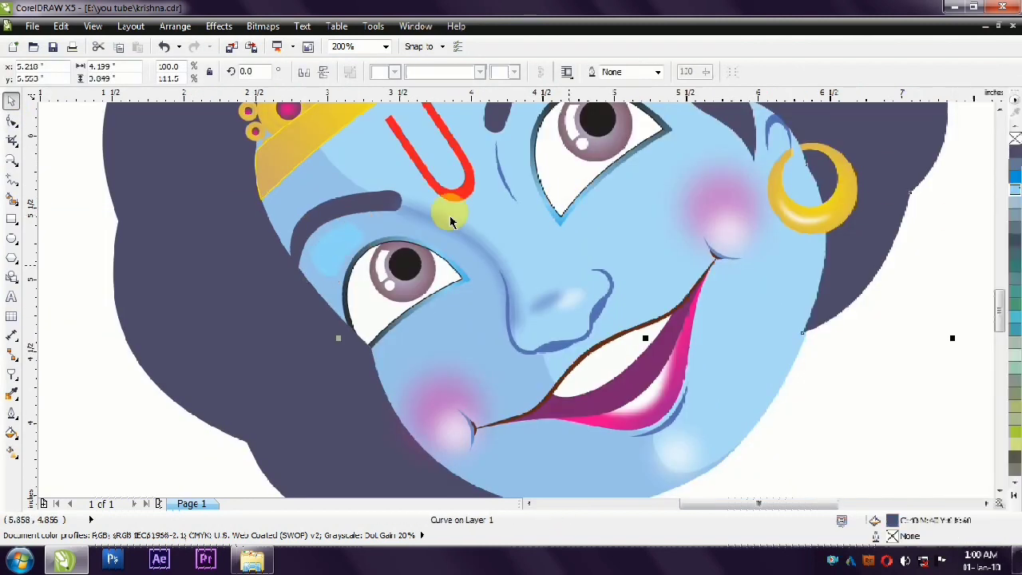
{"action": "key", "text": "F3"}
{"action": "left_click", "coordinate": [826, 360]}
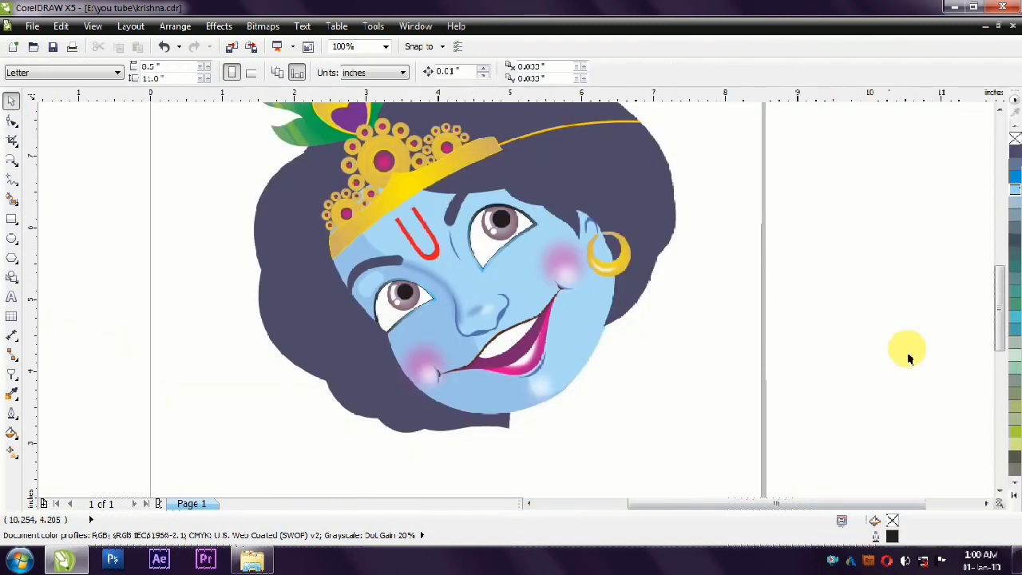
Draw a three-node shape between the lower eye and the cheek blush, and curve its edges into an oval about 0.53 by 0.37 inches.
{"action": "scroll", "coordinate": [435, 342], "scroll_direction": "up", "scroll_amount": 1}
{"action": "left_click", "coordinate": [11, 178]}
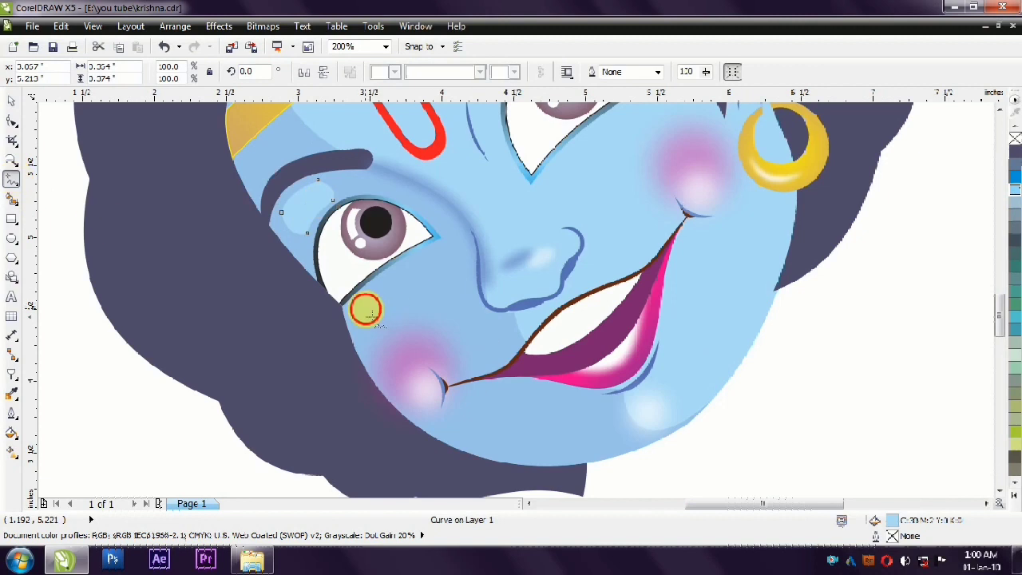
{"action": "left_click", "coordinate": [365, 308]}
{"action": "left_click", "coordinate": [418, 275]}
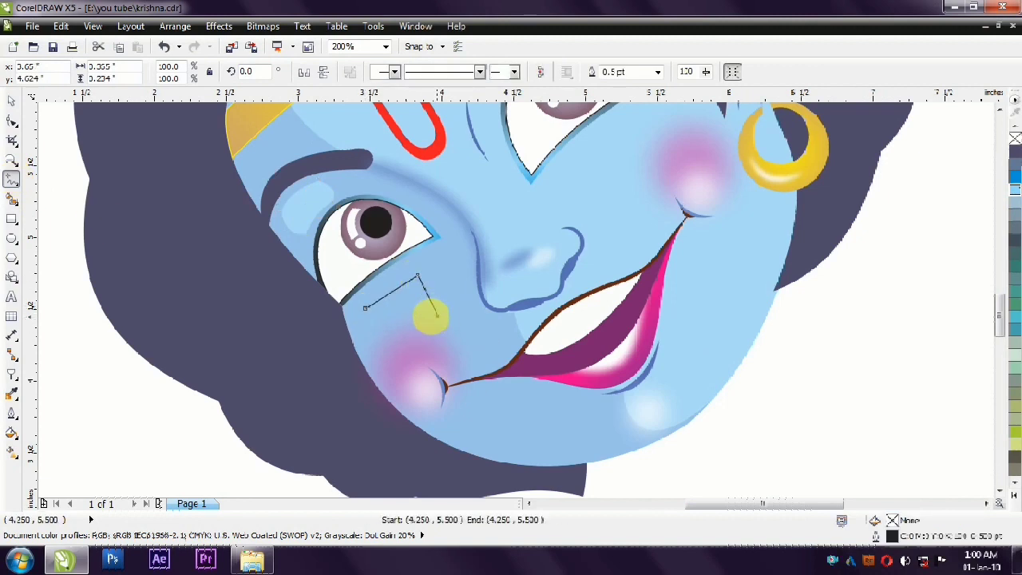
{"action": "left_click", "coordinate": [438, 315]}
{"action": "left_click", "coordinate": [365, 307]}
{"action": "key", "text": "F10"}
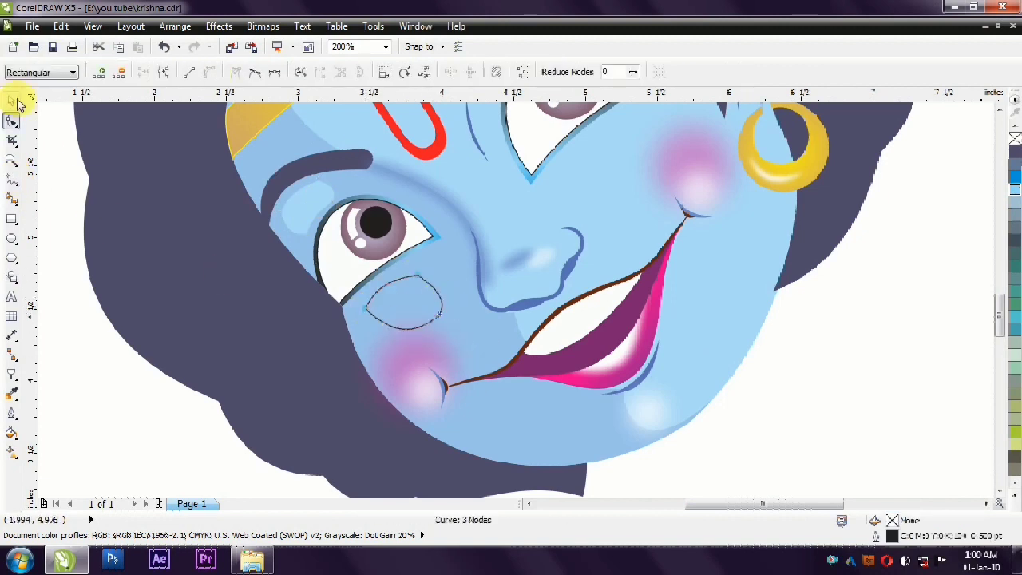
Fill the cheek oval with the face's light blue and remove its outline.
{"action": "left_click", "coordinate": [11, 100]}
{"action": "left_click", "coordinate": [358, 263]}
{"action": "key", "text": "F3"}
{"action": "left_click", "coordinate": [435, 329]}
{"action": "left_click", "coordinate": [688, 395]}
{"action": "left_click", "coordinate": [447, 345]}
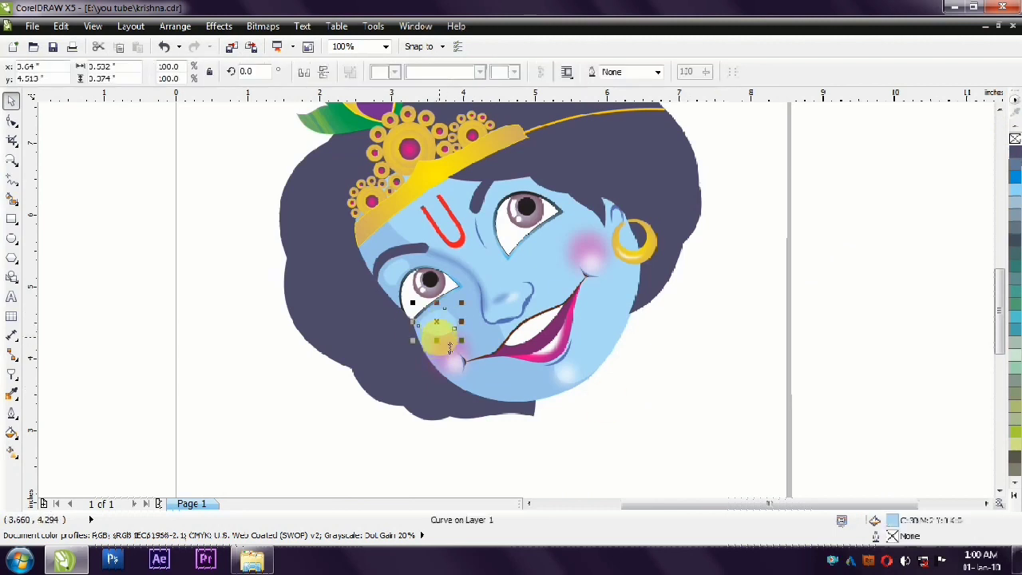
{"action": "left_click", "coordinate": [697, 391]}
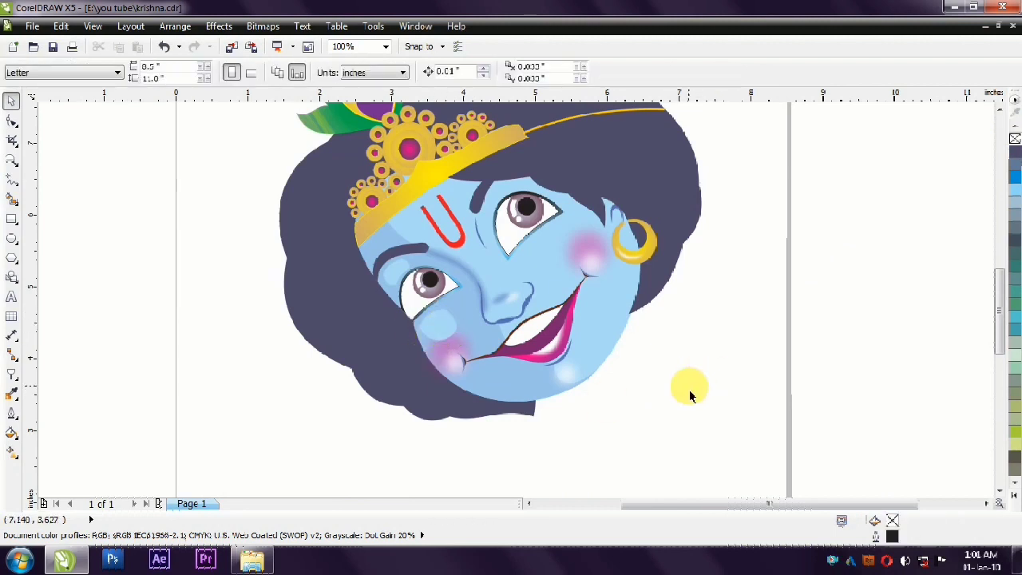
Draw a closed straight-edged outline for the neck and shoulders, running from under the chin to a flat base near the page bottom.
{"action": "key", "text": "shift+F4"}
{"action": "key", "text": "ctrl+a"}
{"action": "key", "text": "shift+F2"}
{"action": "key", "text": "Escape"}
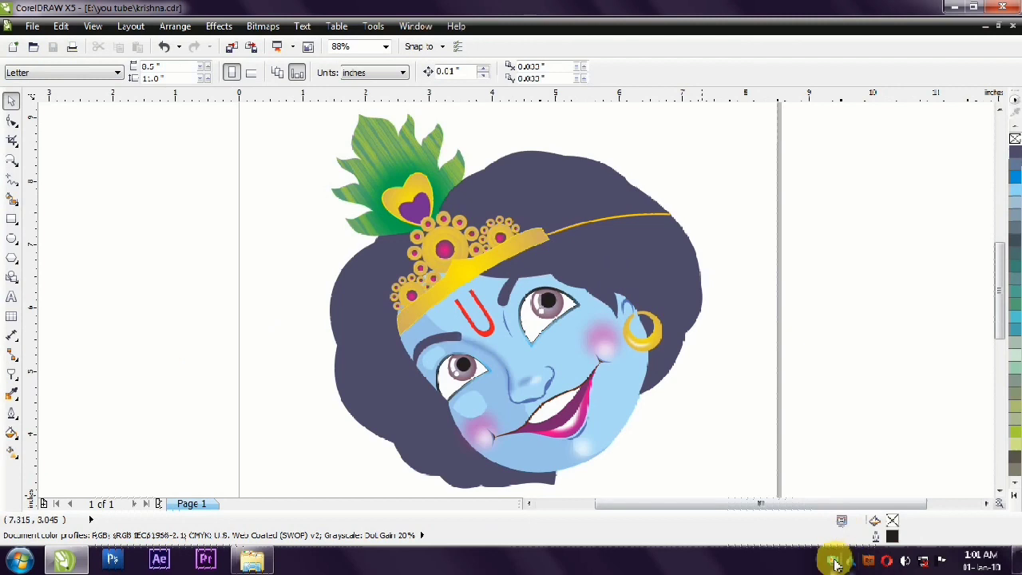
{"action": "left_click", "coordinate": [11, 181]}
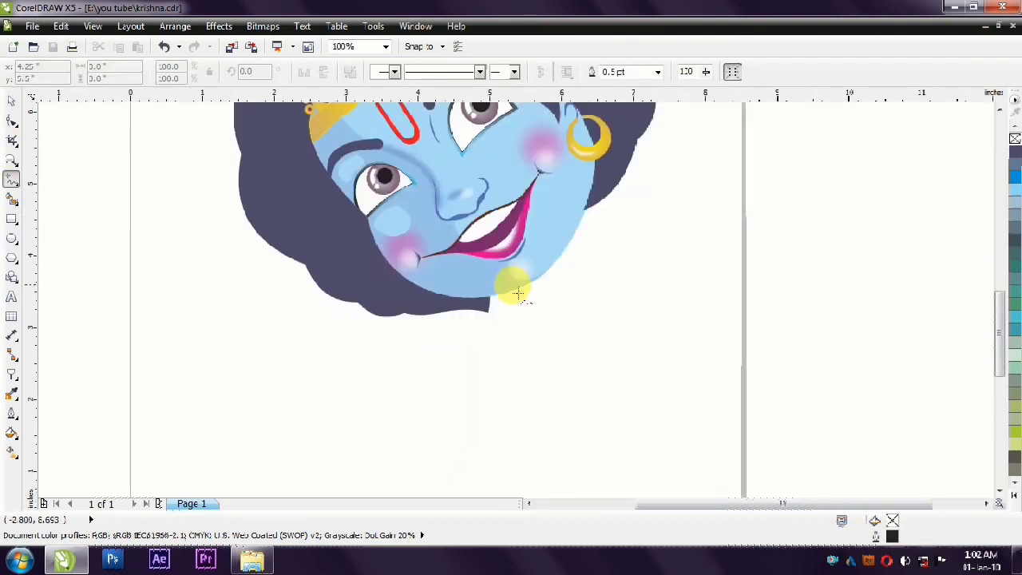
{"action": "left_click", "coordinate": [511, 285]}
{"action": "left_click", "coordinate": [541, 328]}
{"action": "left_click", "coordinate": [363, 455]}
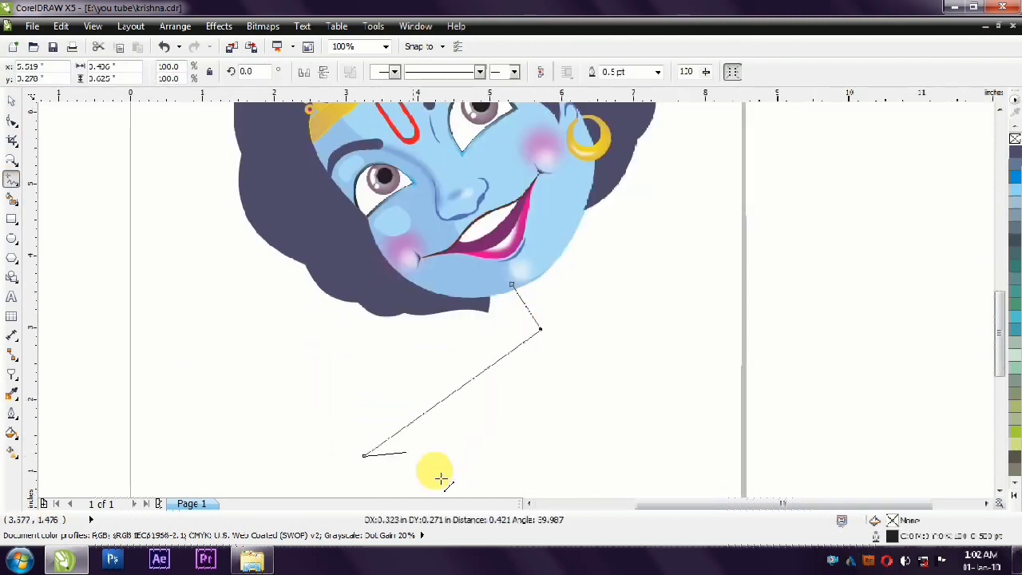
{"action": "left_click", "coordinate": [741, 455]}
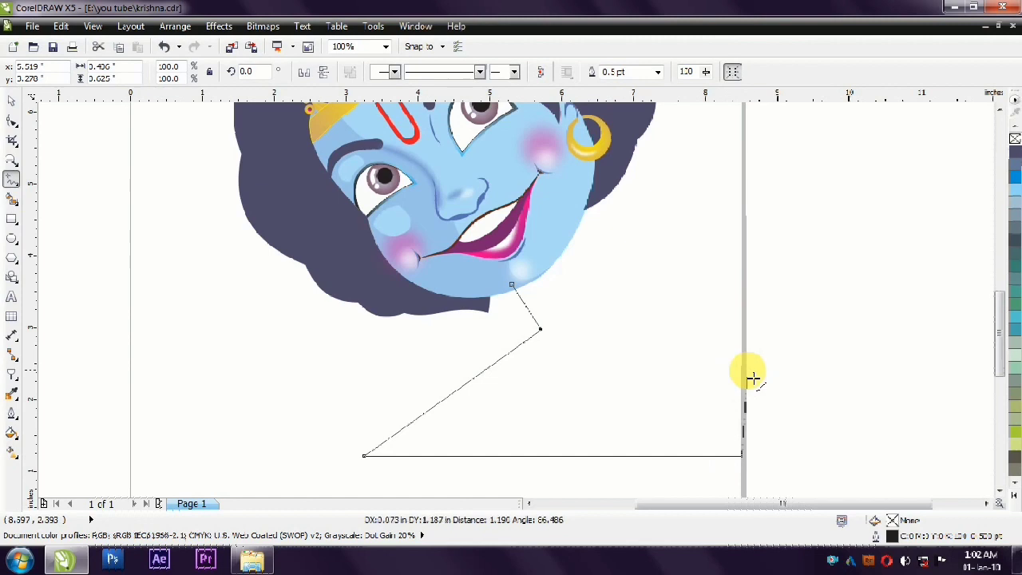
{"action": "double_click", "coordinate": [555, 254]}
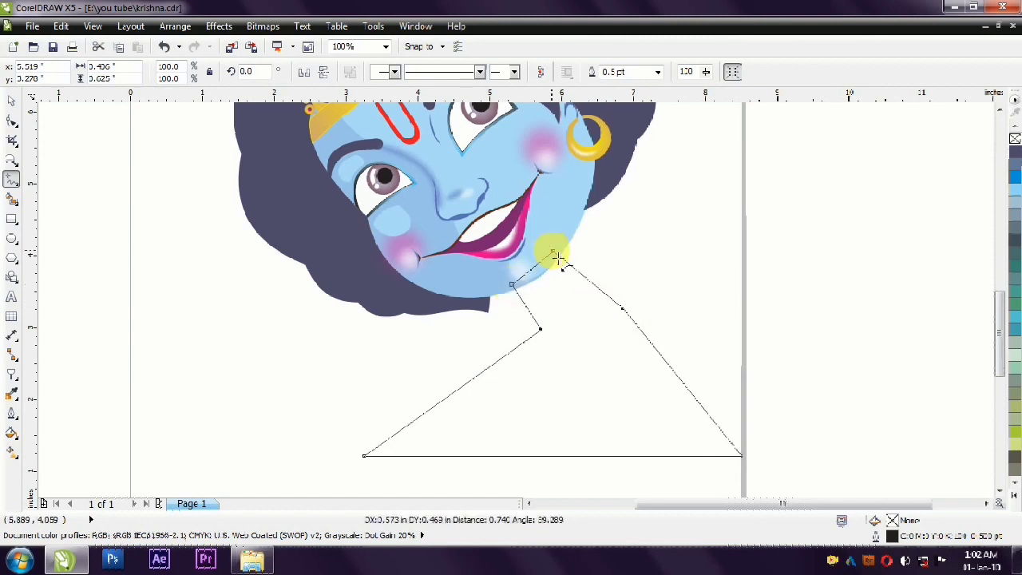
Curve the body outline's side edges into a smooth neck and rounded shoulders about 5.35 inches wide, keeping the base straight.
{"action": "key", "text": "F10"}
{"action": "left_click_drag", "start_coordinate": [525, 310], "coordinate": [487, 379]}
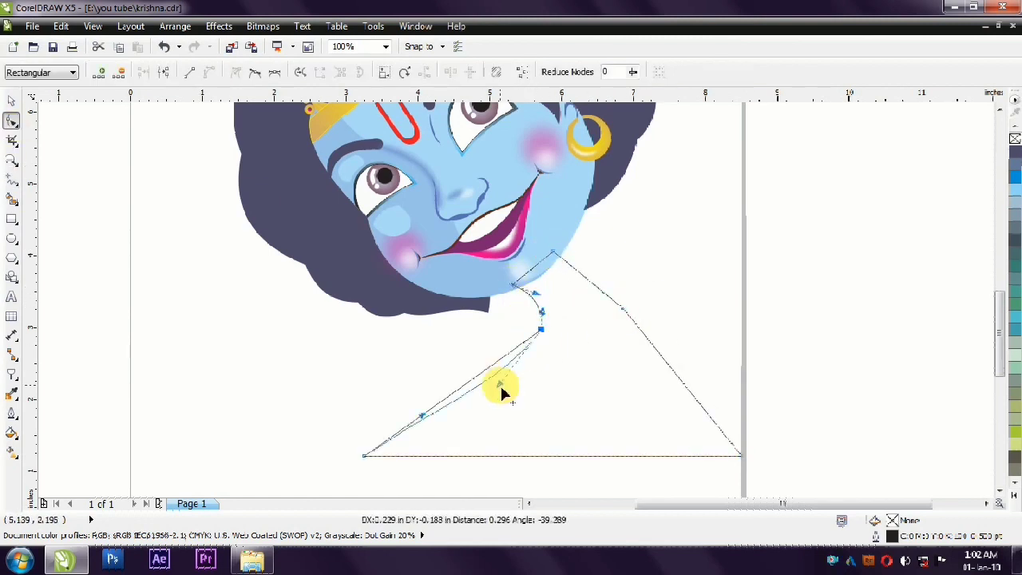
{"action": "left_click_drag", "start_coordinate": [423, 423], "coordinate": [349, 372]}
{"action": "left_click_drag", "start_coordinate": [581, 300], "coordinate": [591, 285]}
{"action": "scroll", "coordinate": [563, 289], "scroll_direction": "down", "scroll_amount": 1}
{"action": "left_click_drag", "start_coordinate": [598, 326], "coordinate": [655, 356]}
{"action": "key", "text": "space"}
Fill the neck and shoulders with the face's light blue, place the shape behind the head and remove its outline.
{"action": "left_click", "coordinate": [572, 242]}
{"action": "double_click", "coordinate": [892, 521]}
{"action": "left_click", "coordinate": [654, 396]}
{"action": "scroll", "coordinate": [519, 338], "scroll_direction": "up", "scroll_amount": 2}
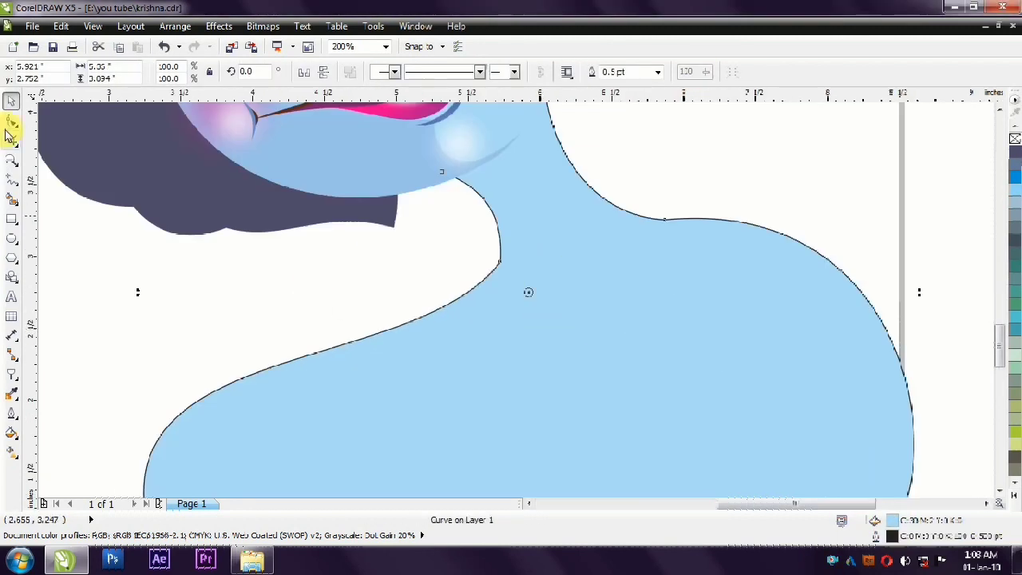
{"action": "key", "text": "space"}
{"action": "scroll", "coordinate": [449, 285], "scroll_direction": "down", "scroll_amount": 1}
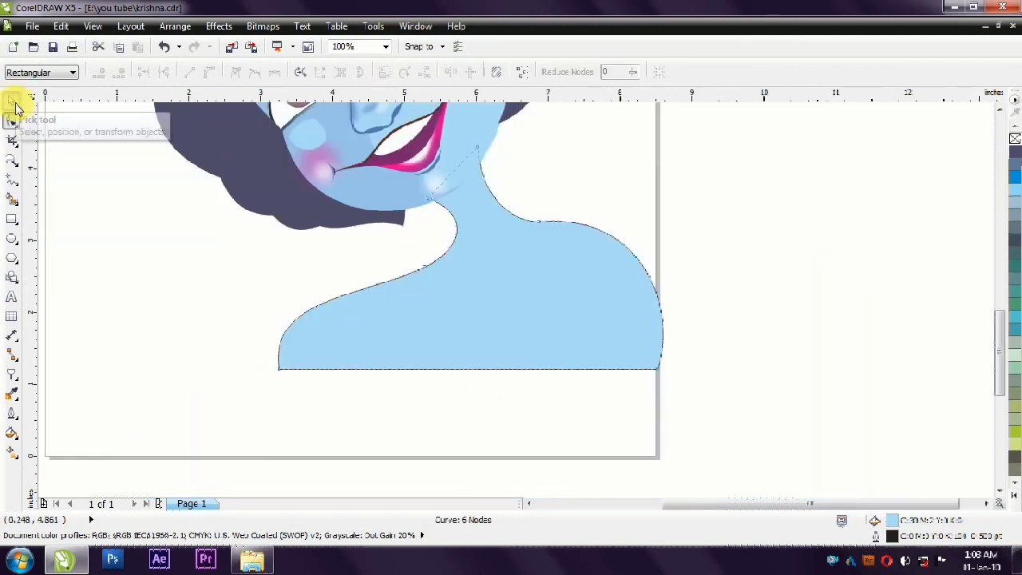
{"action": "left_click", "coordinate": [12, 99]}
{"action": "scroll", "coordinate": [520, 251], "scroll_direction": "down", "scroll_amount": 1}
{"action": "left_click", "coordinate": [511, 254]}
{"action": "key", "text": "Escape"}
{"action": "scroll", "coordinate": [411, 258], "scroll_direction": "up", "scroll_amount": 1}
{"action": "left_click", "coordinate": [493, 363]}
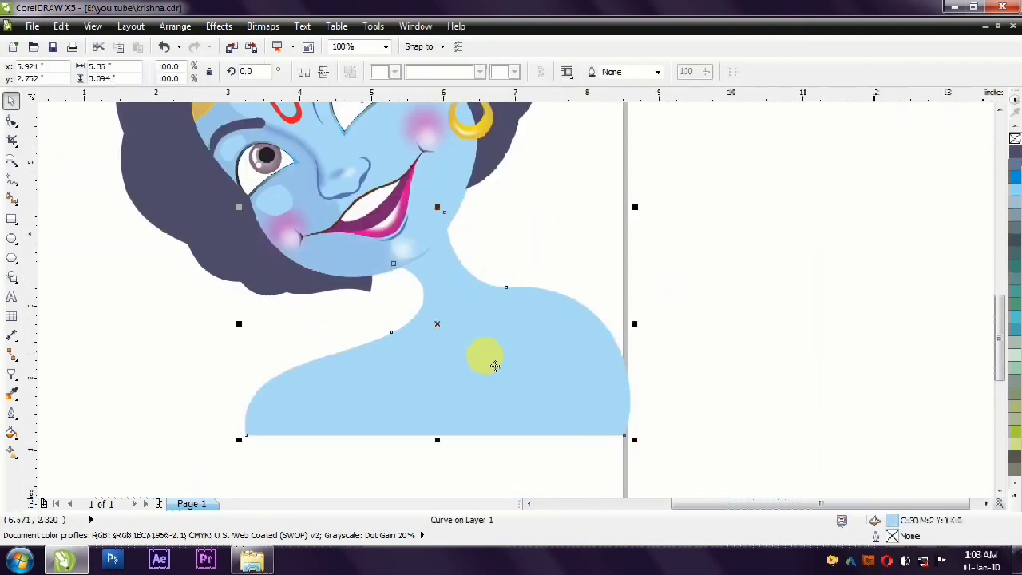
Draw a closed five-node shawl outline running from the shoulder near the earring diagonally down past the body's base.
{"action": "key", "text": "F5"}
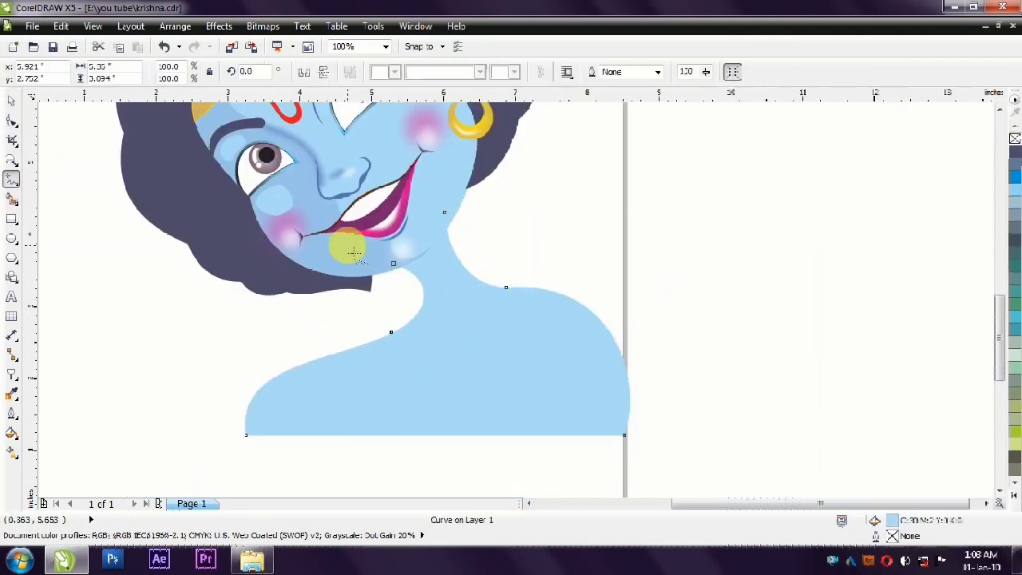
{"action": "left_click", "coordinate": [599, 318]}
{"action": "double_click", "coordinate": [543, 274]}
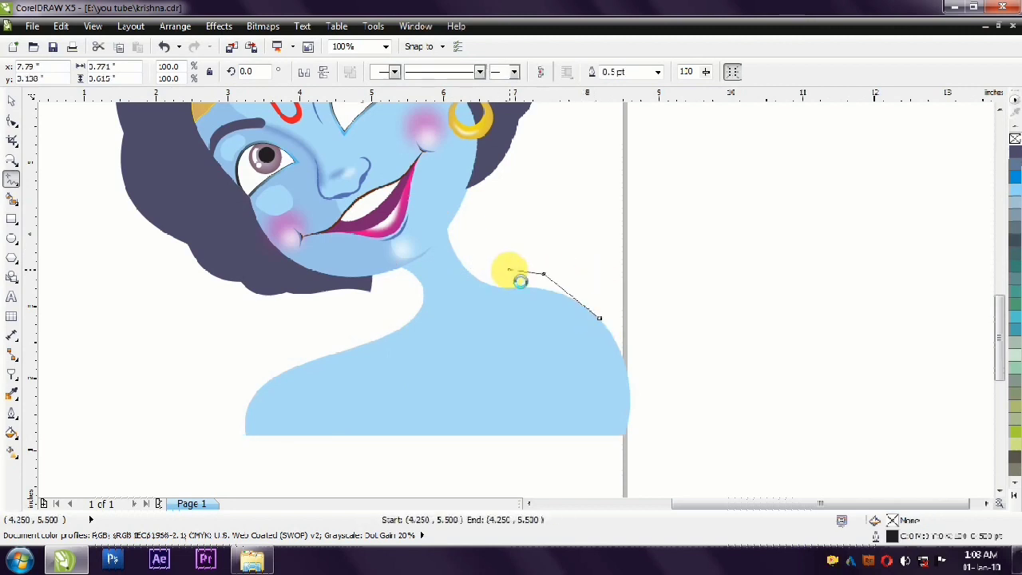
{"action": "double_click", "coordinate": [510, 272]}
{"action": "double_click", "coordinate": [527, 442]}
{"action": "left_click", "coordinate": [599, 317]}
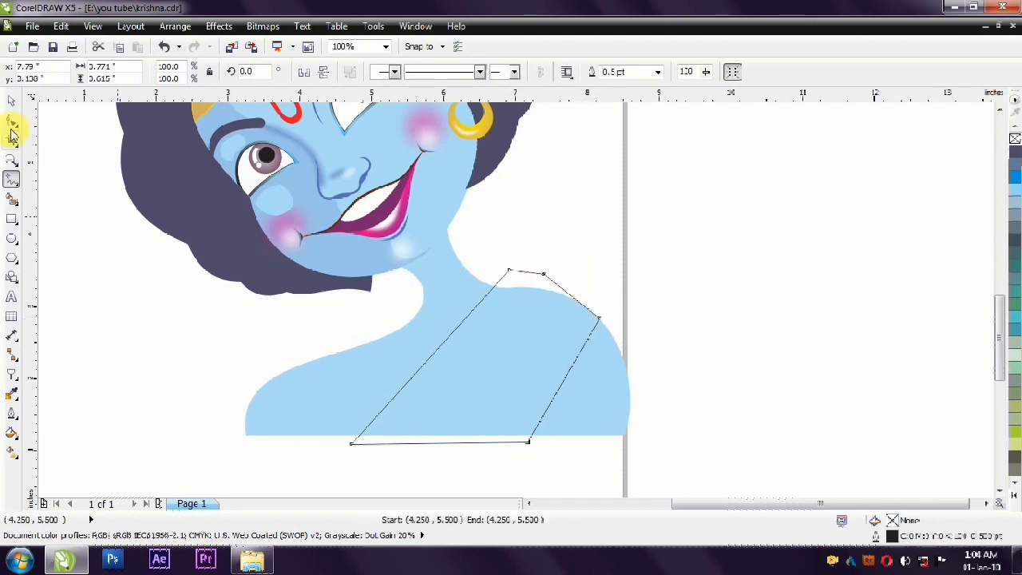
Curve the shawl's edges into two bumps over the shoulder and arched sides, and shift it slightly, about 3.46 by 2.54 inches.
{"action": "key", "text": "F10"}
{"action": "left_click_drag", "start_coordinate": [581, 299], "coordinate": [588, 285]}
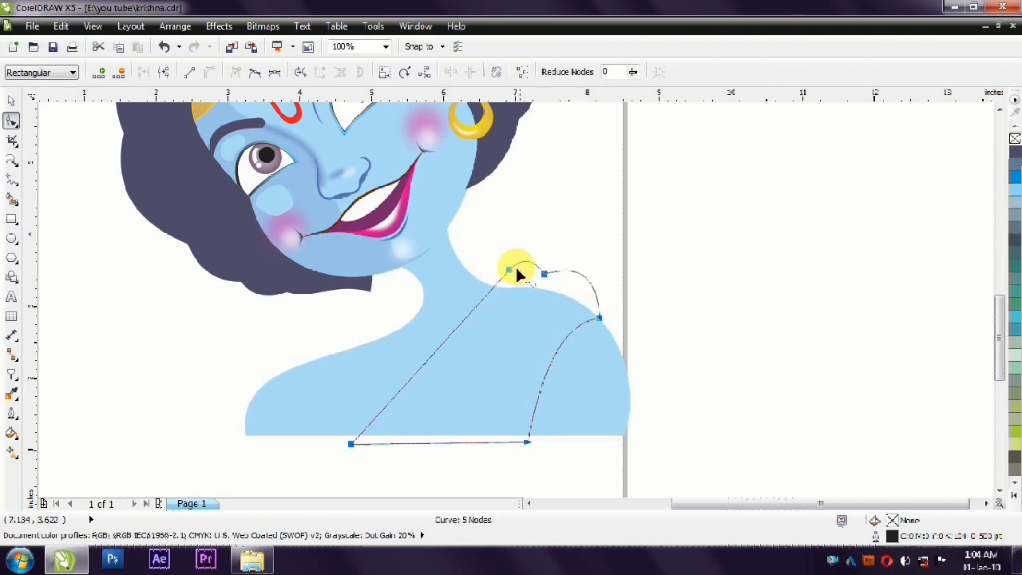
{"action": "key", "text": "space"}
{"action": "left_click_drag", "start_coordinate": [556, 282], "coordinate": [587, 304]}
Fill the shawl with a tan gold color and remove its outline.
{"action": "left_click", "coordinate": [1014, 497]}
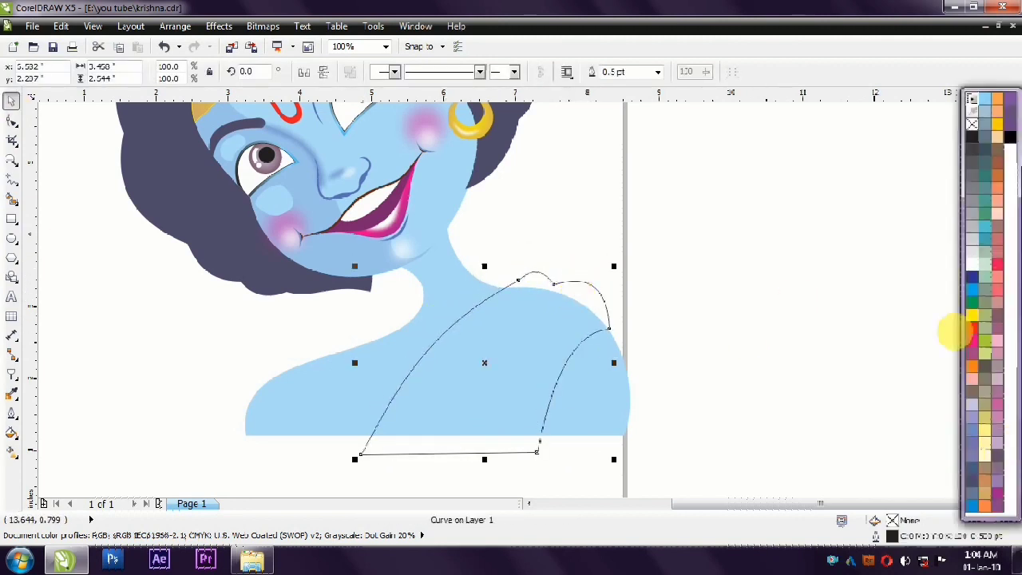
{"action": "left_click", "coordinate": [972, 316]}
{"action": "right_click", "coordinate": [972, 124]}
{"action": "left_click", "coordinate": [1014, 497]}
{"action": "left_click", "coordinate": [986, 485]}
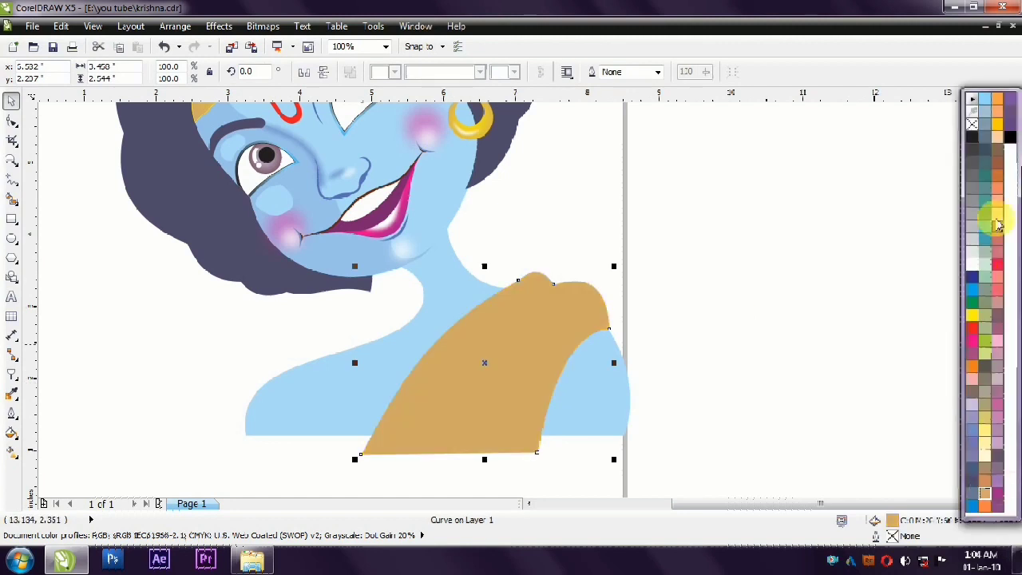
Draw a closed six-node outline for a fabric fold, zigzagging across the shawl and extending past its lower neck-side edge.
{"action": "key", "text": "F5"}
{"action": "left_click", "coordinate": [500, 292]}
{"action": "double_click", "coordinate": [445, 404]}
{"action": "double_click", "coordinate": [607, 328]}
{"action": "double_click", "coordinate": [474, 463]}
{"action": "double_click", "coordinate": [350, 471]}
{"action": "double_click", "coordinate": [451, 290]}
{"action": "left_click", "coordinate": [500, 293]}
Convert the fold outline's segments to curves and bend its inner edges to follow the drape of the shawl.
{"action": "key", "text": "F10"}
{"action": "left_click_drag", "start_coordinate": [725, 212], "coordinate": [352, 471]}
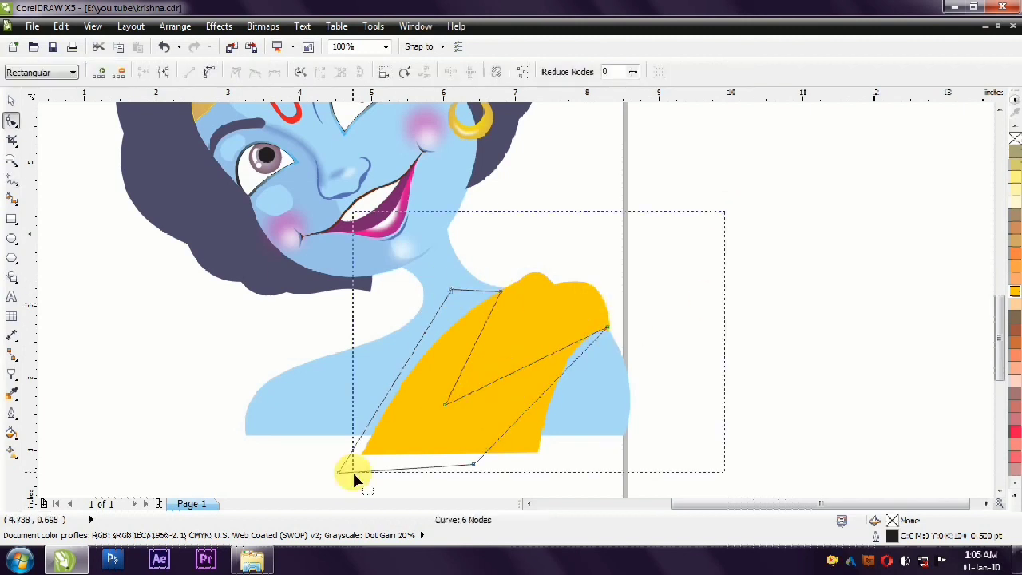
{"action": "left_click_drag", "start_coordinate": [543, 391], "coordinate": [437, 376]}
{"action": "left_click_drag", "start_coordinate": [447, 414], "coordinate": [445, 406]}
Fill the fold with bright yellow, remove its outline and extend its upper node to the shawl's shoulder peak.
{"action": "key", "text": "space"}
{"action": "left_click", "coordinate": [1014, 495]}
{"action": "left_click", "coordinate": [971, 314]}
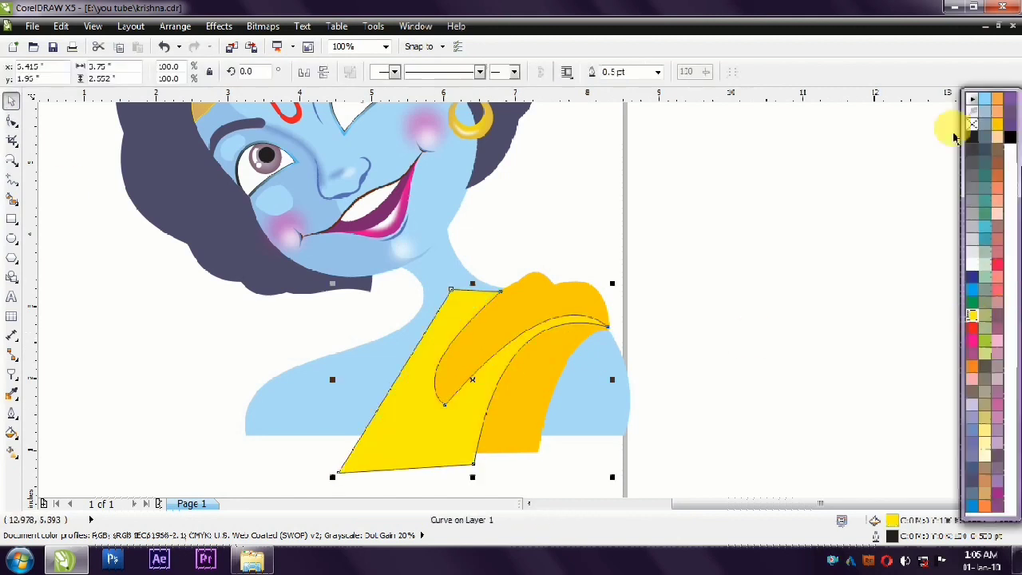
{"action": "key", "text": "F10"}
{"action": "left_click_drag", "start_coordinate": [504, 290], "coordinate": [532, 278]}
{"action": "left_click", "coordinate": [14, 104]}
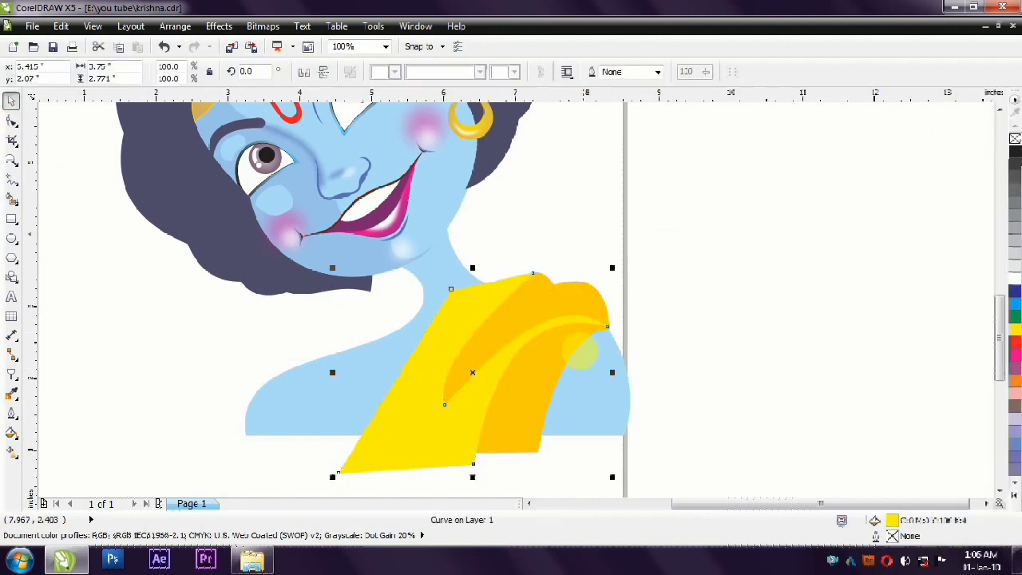
Place the yellow fold inside the shawl shape so that it is clipped to the shawl's edges.
{"action": "left_click", "coordinate": [559, 292], "text": "ctrl"}
{"action": "left_click", "coordinate": [529, 370], "text": "ctrl"}
{"action": "left_click", "coordinate": [478, 269], "text": "ctrl"}
{"action": "left_click", "coordinate": [687, 251], "text": "ctrl"}
Draw a thin curved fold sliver between the shoulder notch and the main yellow fold.
{"action": "key", "text": "F5"}
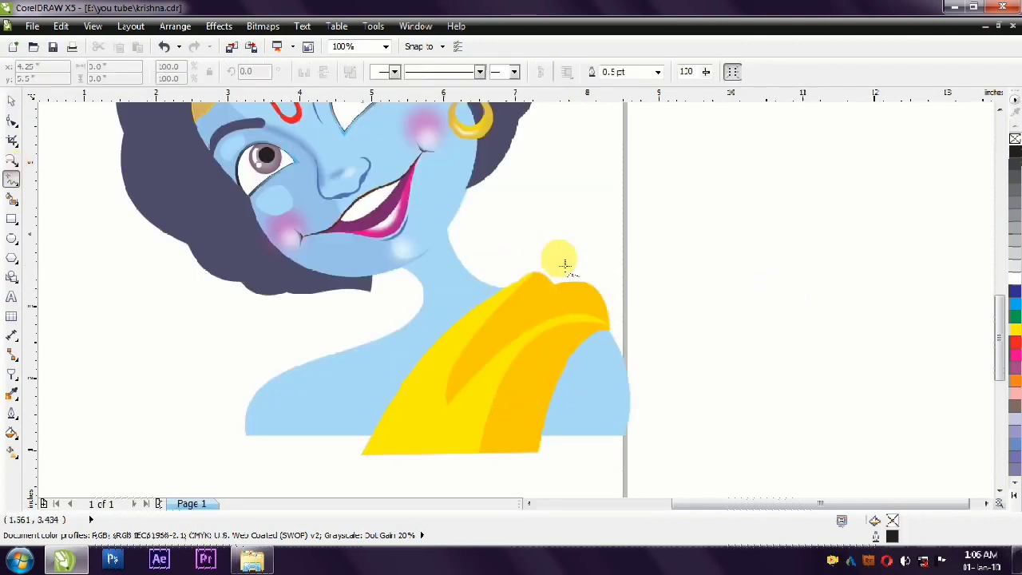
{"action": "left_click", "coordinate": [446, 403]}
{"action": "left_click_drag", "start_coordinate": [498, 342], "coordinate": [500, 342]}
{"action": "scroll", "coordinate": [494, 339], "scroll_direction": "up", "scroll_amount": 1}
{"action": "key", "text": "space"}
{"action": "scroll", "coordinate": [612, 301], "scroll_direction": "down", "scroll_amount": 1}
Place the narrow yellow fold slivers inside the shawl and open its clipped contents for editing.
{"action": "left_click", "coordinate": [612, 301]}
{"action": "left_click", "coordinate": [611, 301], "text": "ctrl"}
{"action": "left_click", "coordinate": [787, 253], "text": "ctrl"}
{"action": "left_click", "coordinate": [668, 331], "text": "ctrl"}
{"action": "left_click", "coordinate": [612, 296]}
{"action": "left_click", "coordinate": [612, 296]}
{"action": "left_click", "coordinate": [588, 410]}
{"action": "left_click", "coordinate": [589, 410], "text": "ctrl"}
{"action": "scroll", "coordinate": [563, 400], "scroll_direction": "down", "scroll_amount": 1}
{"action": "scroll", "coordinate": [563, 400], "scroll_direction": "up", "scroll_amount": 1}
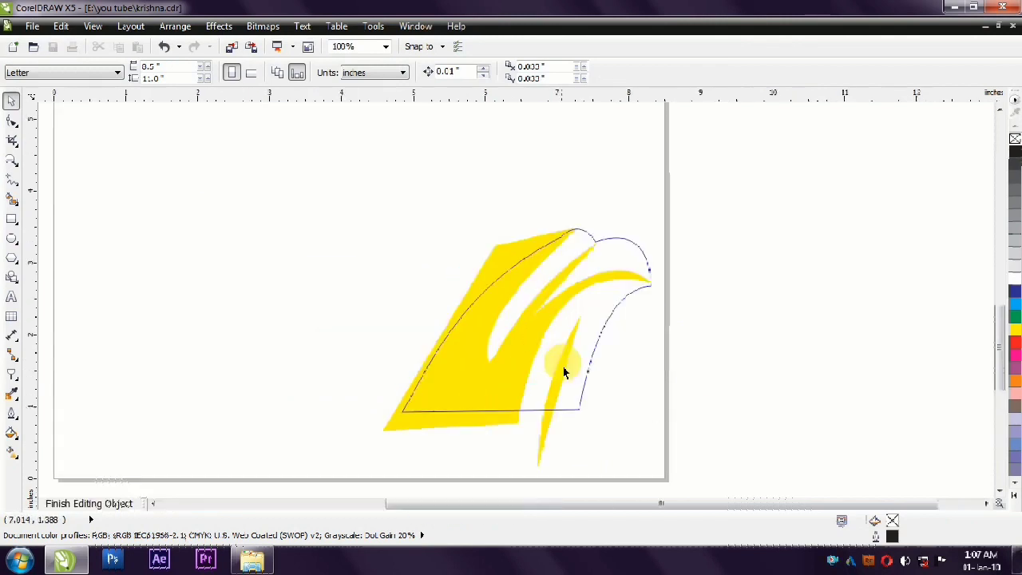
Convert the yellow folds inside the shawl to a 300 dpi CMYK bitmap.
{"action": "left_click", "coordinate": [607, 320], "text": "ctrl"}
{"action": "left_click", "coordinate": [263, 26]}
{"action": "left_click", "coordinate": [306, 43]}
{"action": "left_click", "coordinate": [468, 364]}
Apply a Gaussian Blur with a 5.0 pixel radius to the folds bitmap and finish editing the shawl's contents.
{"action": "left_click", "coordinate": [262, 25]}
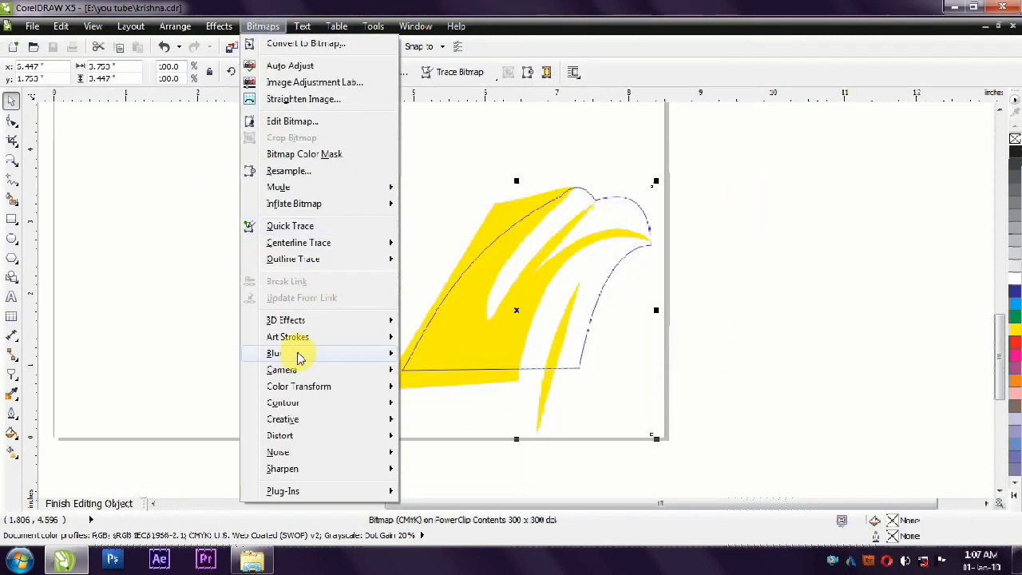
{"action": "mouse_move", "coordinate": [300, 358]}
{"action": "left_click", "coordinate": [447, 403]}
{"action": "left_click_drag", "start_coordinate": [527, 230], "coordinate": [338, 153]}
{"action": "left_click", "coordinate": [196, 243]}
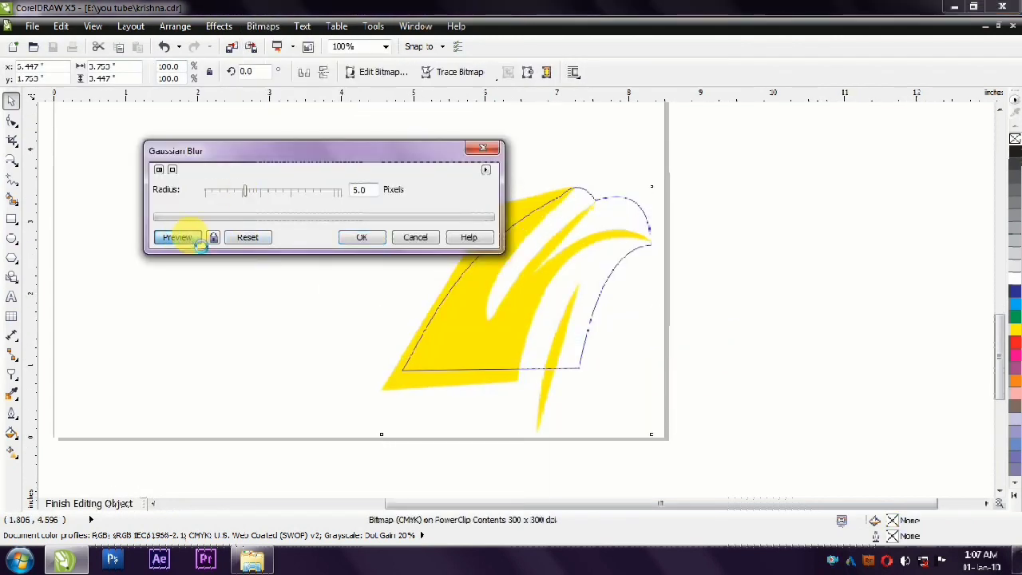
{"action": "left_click", "coordinate": [362, 237]}
{"action": "left_click", "coordinate": [647, 402], "text": "ctrl"}
{"action": "scroll", "coordinate": [379, 291], "scroll_direction": "down", "scroll_amount": 3}
{"action": "scroll", "coordinate": [379, 291], "scroll_direction": "up", "scroll_amount": 2}
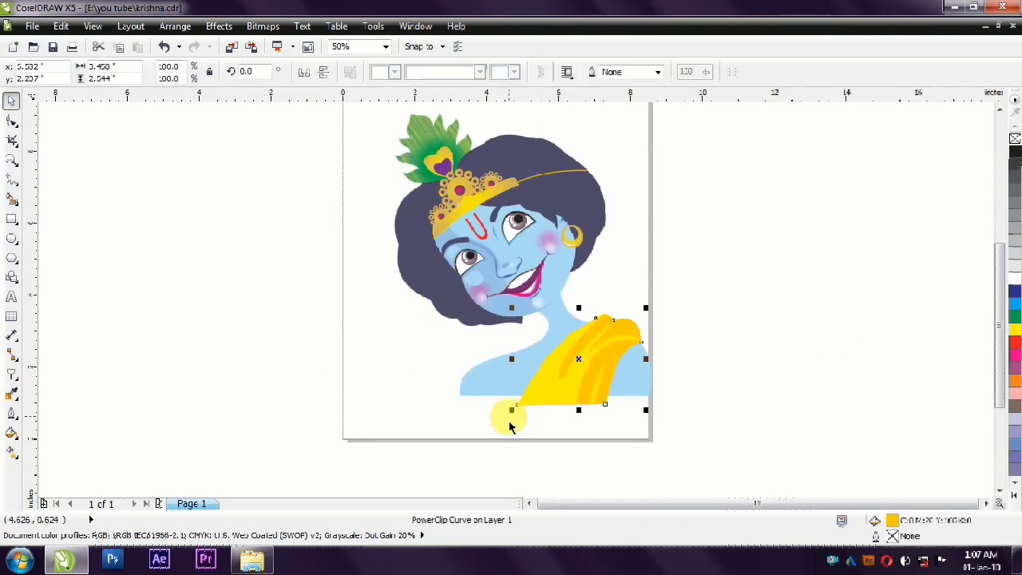
Shrink the shawl from its lower neck-side corner so that it drapes more narrowly over the shoulder.
{"action": "scroll", "coordinate": [630, 323], "scroll_direction": "up", "scroll_amount": 1}
{"action": "double_click", "coordinate": [568, 343]}
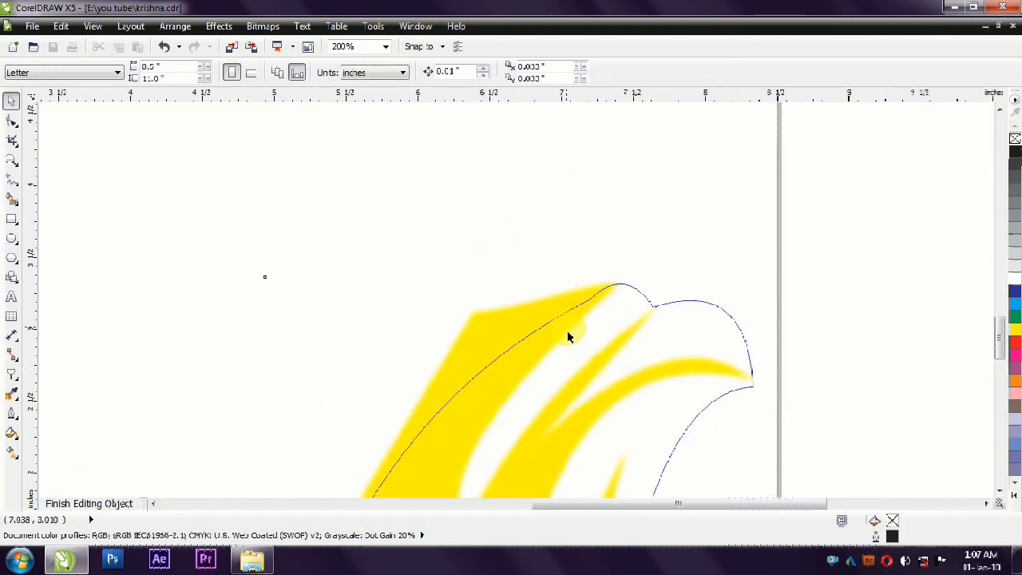
{"action": "key", "text": "space"}
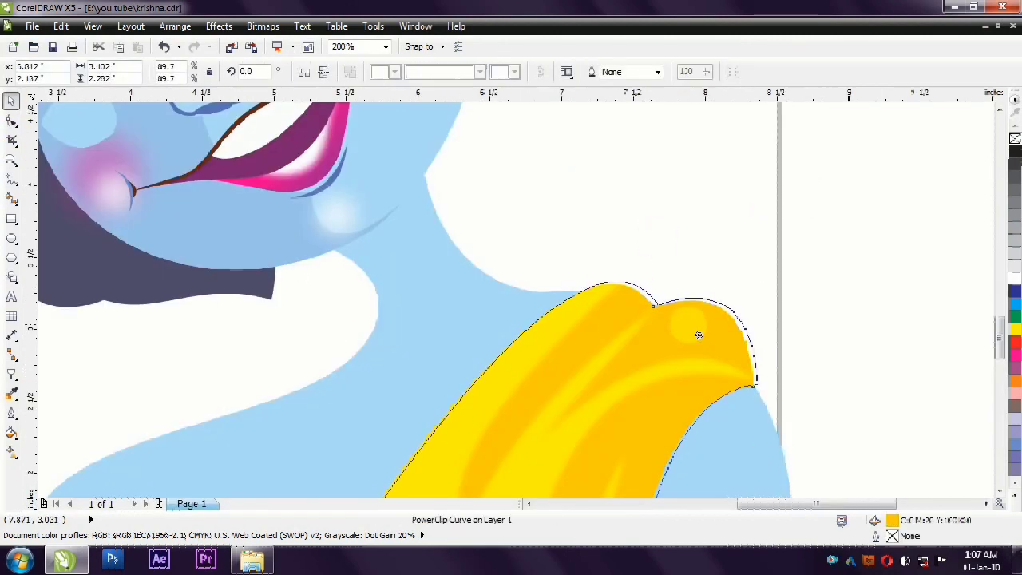
{"action": "scroll", "coordinate": [695, 337], "scroll_direction": "down", "scroll_amount": 1}
{"action": "left_click_drag", "start_coordinate": [520, 407], "coordinate": [555, 408]}
{"action": "left_click", "coordinate": [828, 357]}
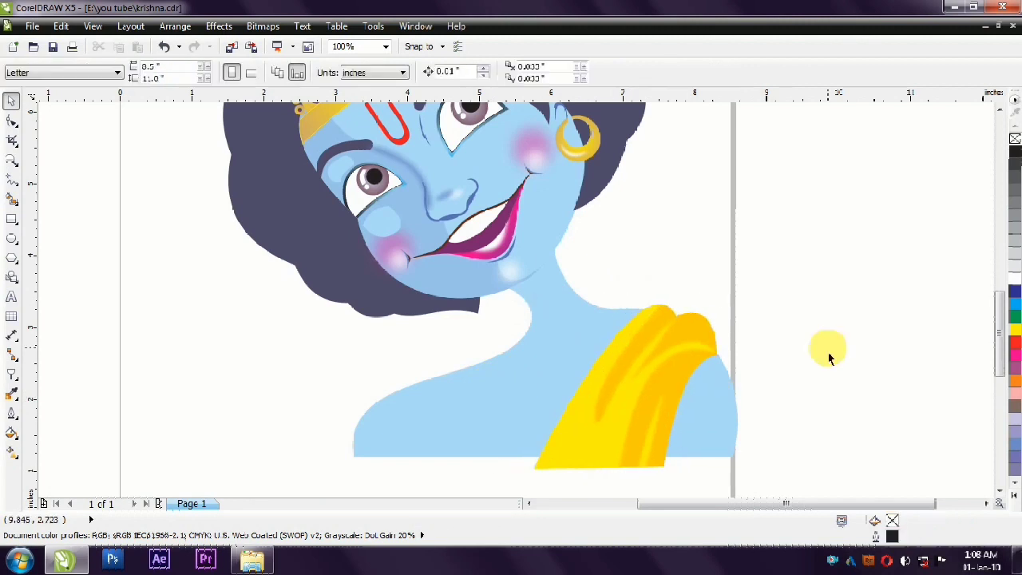
Bend the front edge of the neck on the body shape slightly inward.
{"action": "left_click", "coordinate": [12, 183]}
{"action": "key", "text": "space"}
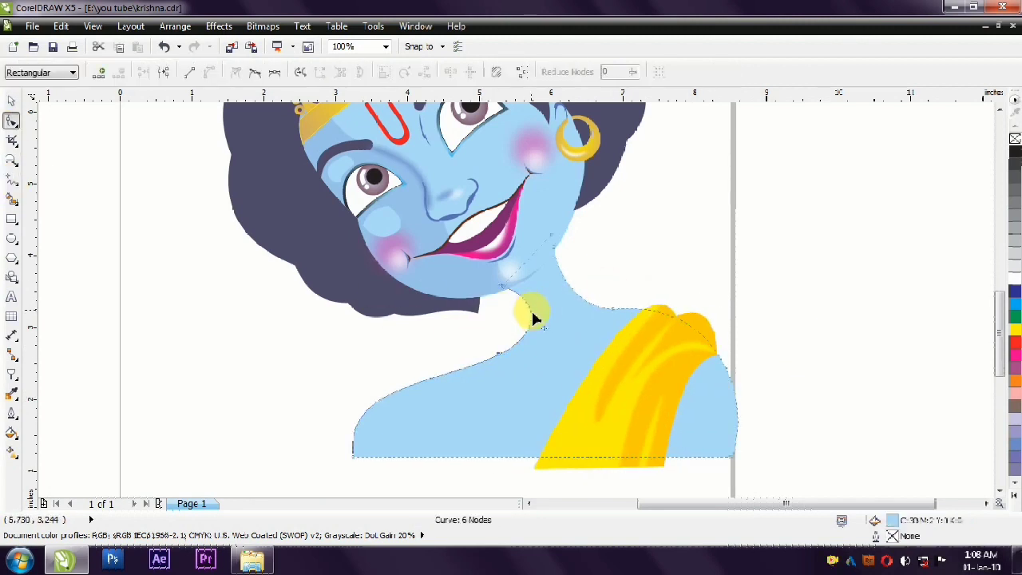
Draw a closed seven-node shading outline from the jaw over the front shoulder to the shawl and curve its neck edge.
{"action": "left_click", "coordinate": [13, 180]}
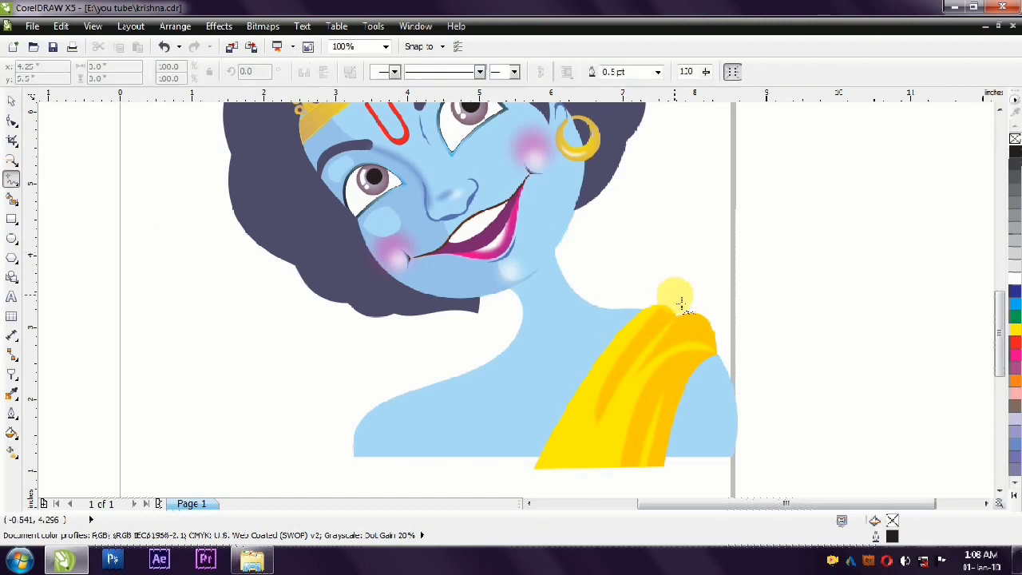
{"action": "left_click", "coordinate": [562, 360]}
{"action": "left_click", "coordinate": [12, 121]}
{"action": "left_click_drag", "start_coordinate": [555, 353], "coordinate": [587, 395]}
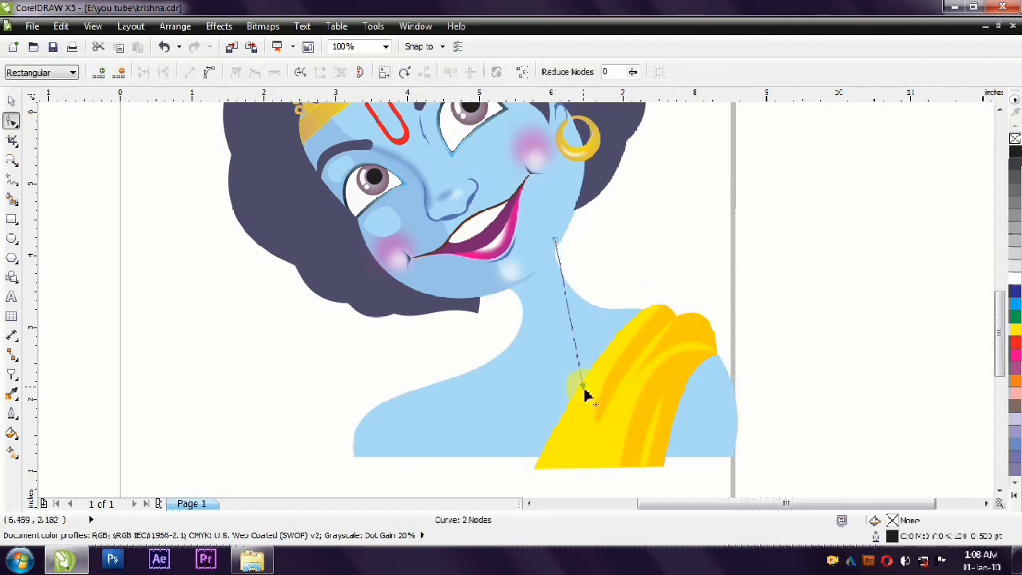
{"action": "left_click", "coordinate": [11, 179]}
{"action": "left_click", "coordinate": [582, 386]}
{"action": "left_click", "coordinate": [546, 447]}
{"action": "left_click", "coordinate": [347, 445]}
{"action": "left_click", "coordinate": [344, 377]}
{"action": "left_click", "coordinate": [511, 275]}
{"action": "left_click", "coordinate": [553, 217]}
{"action": "left_click", "coordinate": [12, 121]}
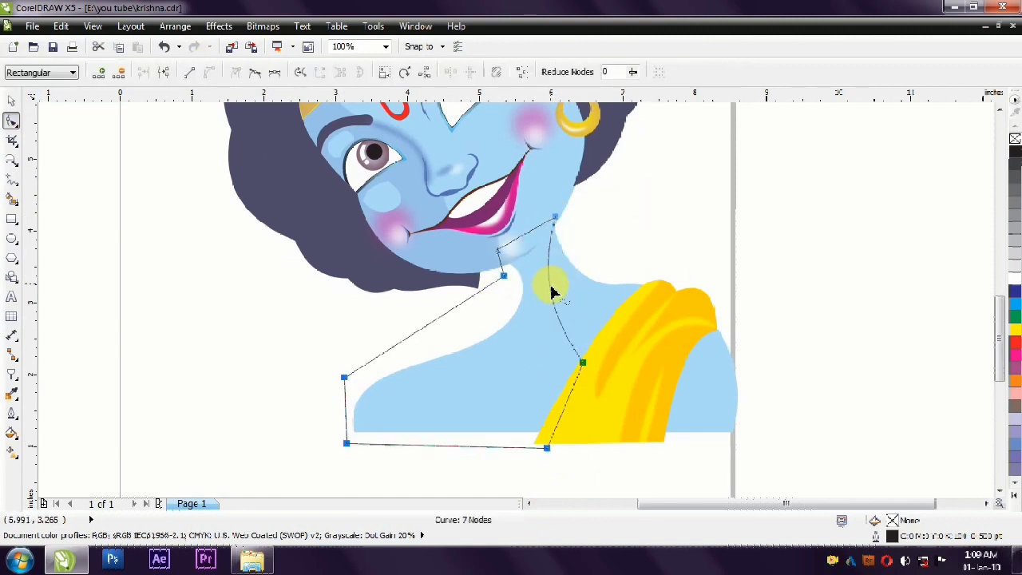
Fill the neck and shoulder shading with a darker blue, remove its outline and confine it to the body shape.
{"action": "key", "text": "space"}
{"action": "left_click", "coordinate": [532, 335]}
{"action": "left_click", "coordinate": [1015, 292]}
{"action": "left_click", "coordinate": [1016, 497]}
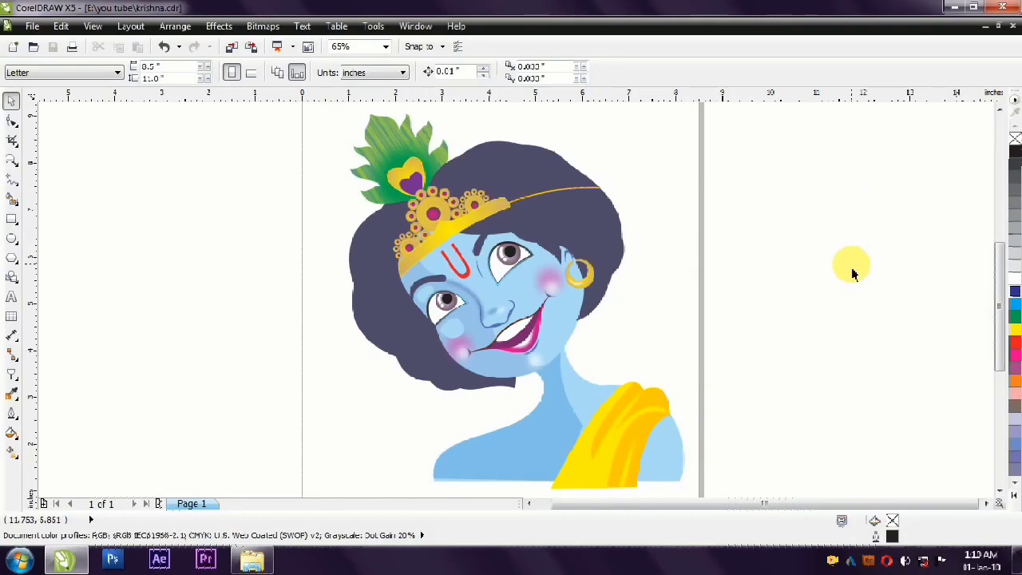
Place a copy of the tiara's round jeweled ornament on the chest as a pendant and delete the unneeded pieces.
{"action": "left_click_drag", "start_coordinate": [514, 275], "coordinate": [589, 431]}
{"action": "left_click_drag", "start_coordinate": [136, 250], "coordinate": [310, 389]}
{"action": "key", "text": "Delete"}
{"action": "scroll", "coordinate": [595, 465], "scroll_direction": "up", "scroll_amount": 3}
{"action": "left_click_drag", "start_coordinate": [388, 343], "coordinate": [559, 459]}
Draw a necklace line from the front of the neck through the pendant's top to the rear shoulder and curve it.
{"action": "left_click", "coordinate": [12, 180]}
{"action": "left_click", "coordinate": [482, 353]}
{"action": "left_click_drag", "start_coordinate": [508, 388], "coordinate": [589, 317]}
{"action": "left_click", "coordinate": [576, 304]}
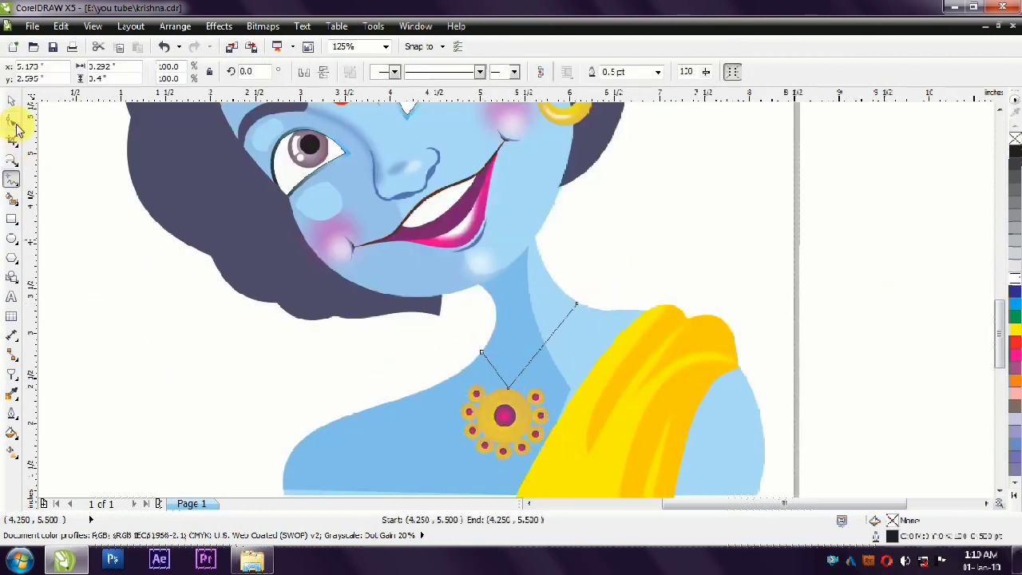
{"action": "left_click", "coordinate": [12, 120]}
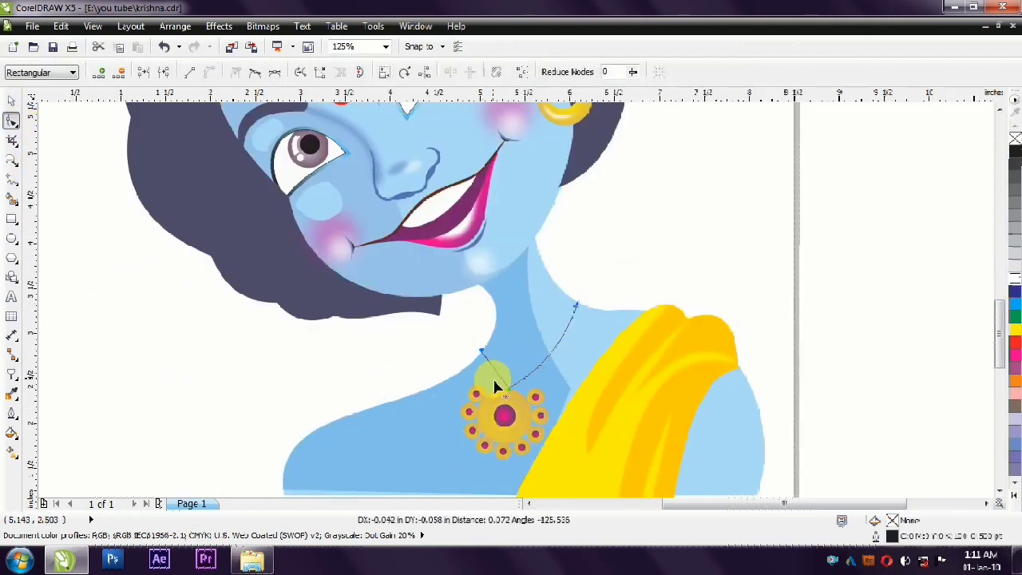
Give the necklace line a 3.0 pt golden yellow outline that lies behind the fill and scales with the image.
{"action": "key", "text": "F12"}
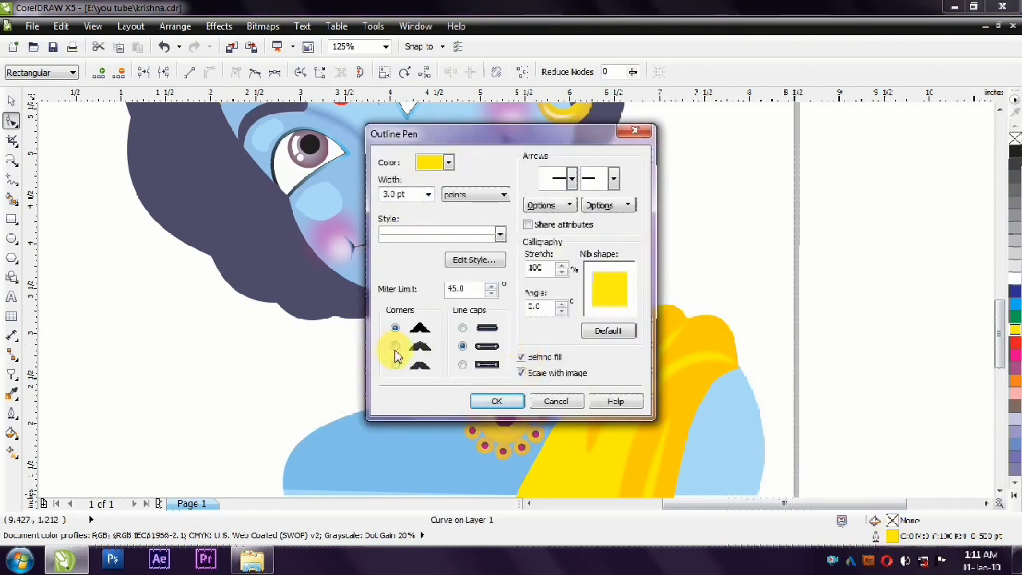
{"action": "key", "text": "Return"}
{"action": "left_click", "coordinate": [194, 388]}
{"action": "scroll", "coordinate": [264, 399], "scroll_direction": "down", "scroll_amount": 1}
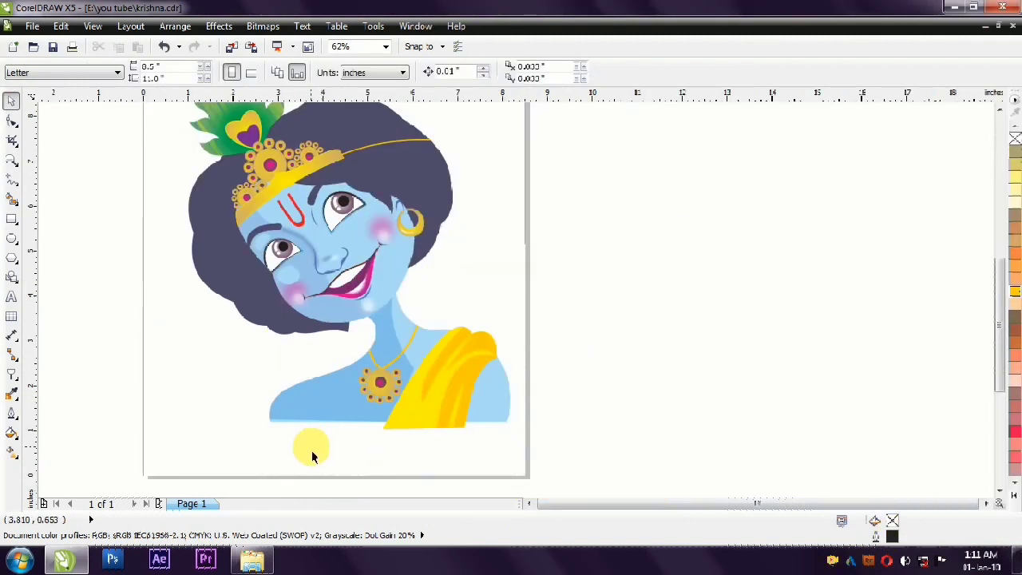
{"action": "left_click", "coordinate": [403, 364]}
{"action": "left_click", "coordinate": [639, 296]}
Copy the gold earring to the opposite side of the face, tucked behind the cheek, about 0.63 inches wide.
{"action": "key", "text": "F4"}
{"action": "key", "text": "F9"}
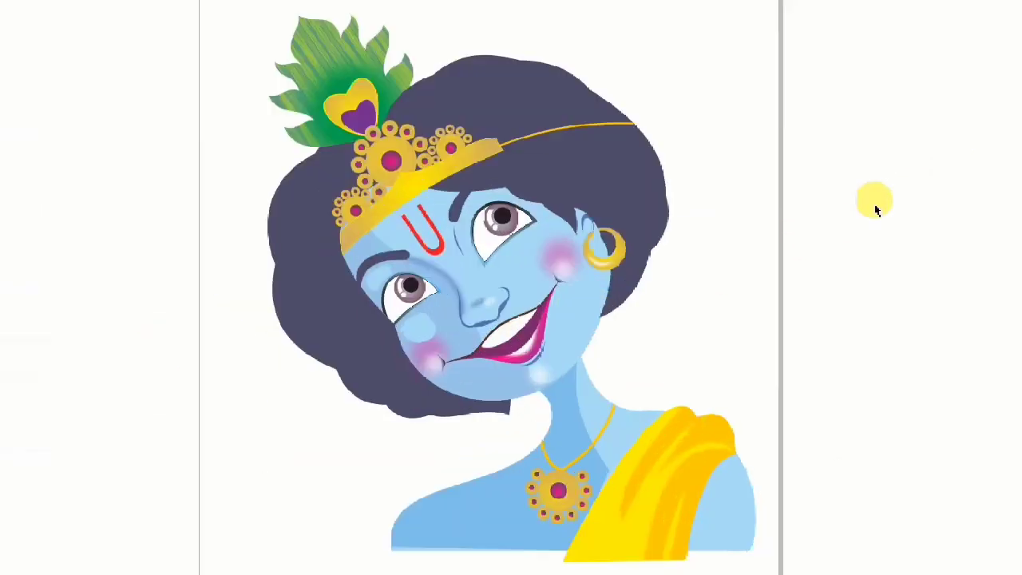
{"action": "left_click", "coordinate": [879, 206]}
{"action": "left_click", "coordinate": [598, 287]}
{"action": "left_click_drag", "start_coordinate": [598, 287], "coordinate": [416, 356]}
{"action": "scroll", "coordinate": [432, 352], "scroll_direction": "up", "scroll_amount": 3}
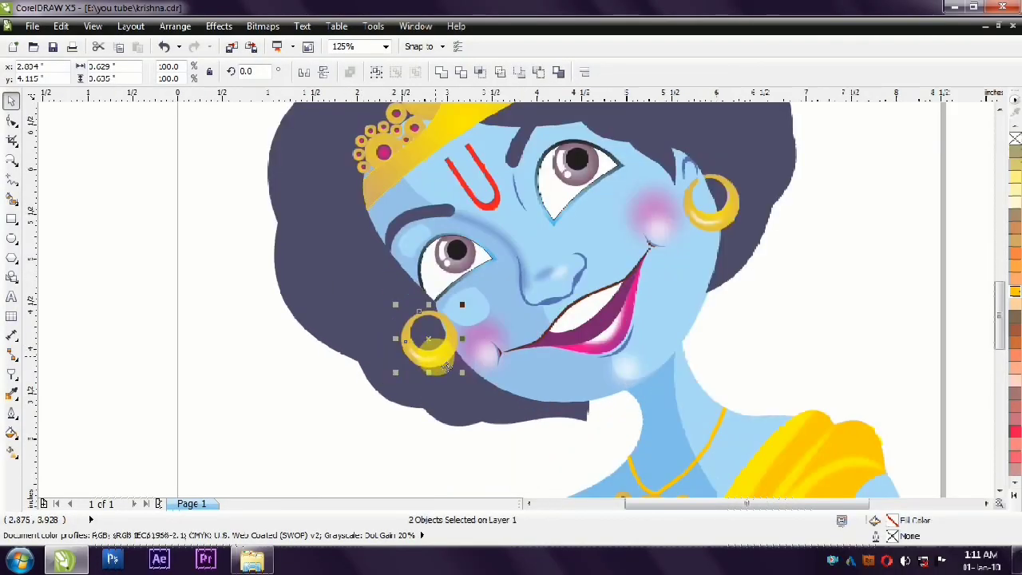
{"action": "left_click", "coordinate": [432, 352]}
{"action": "left_click", "coordinate": [435, 355]}
{"action": "left_click_drag", "start_coordinate": [463, 306], "coordinate": [463, 304]}
{"action": "left_click", "coordinate": [235, 392]}
{"action": "scroll", "coordinate": [235, 392], "scroll_direction": "down", "scroll_amount": 3}
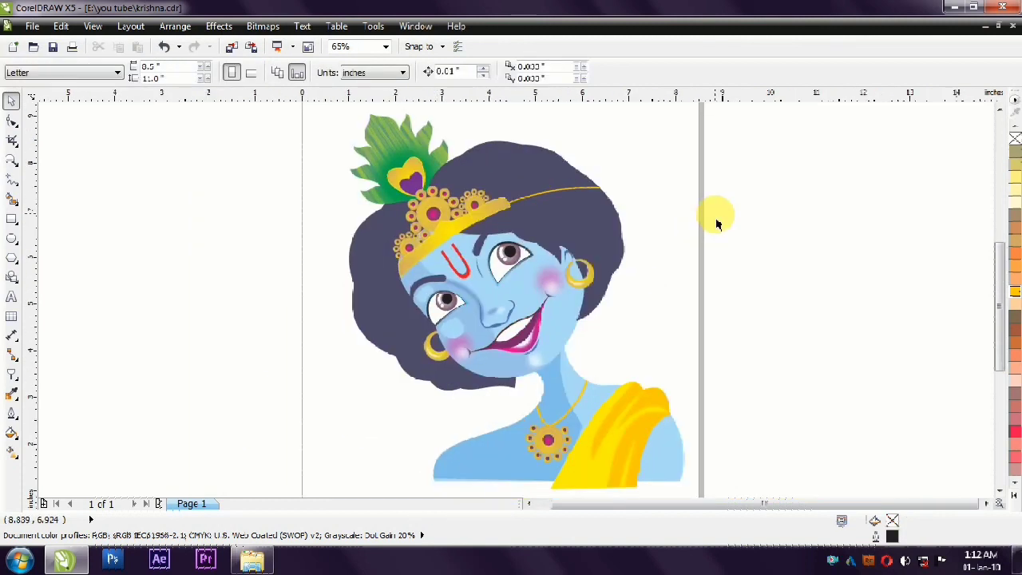
{"action": "key", "text": "F9"}
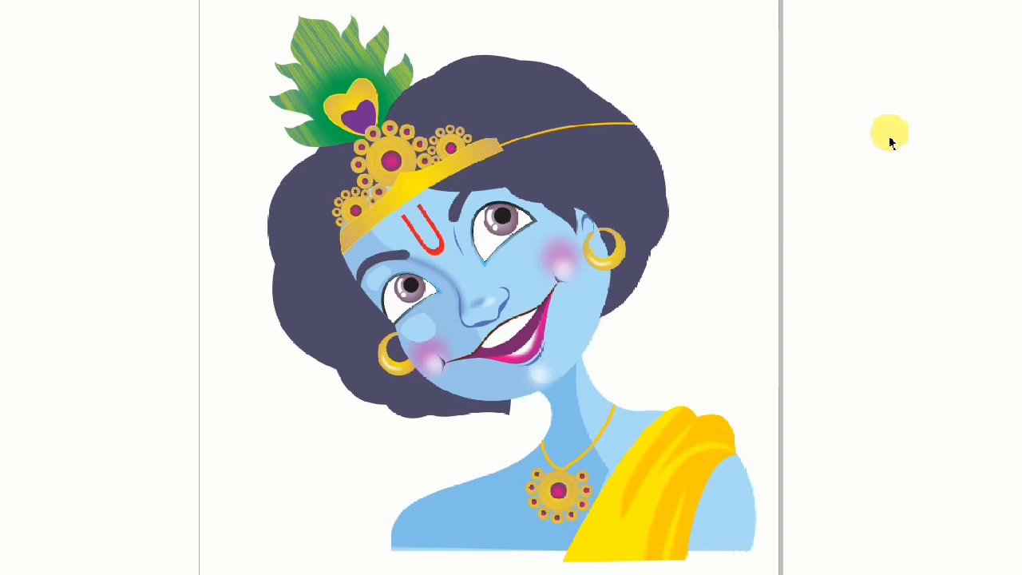
{"action": "left_click", "coordinate": [805, 196]}
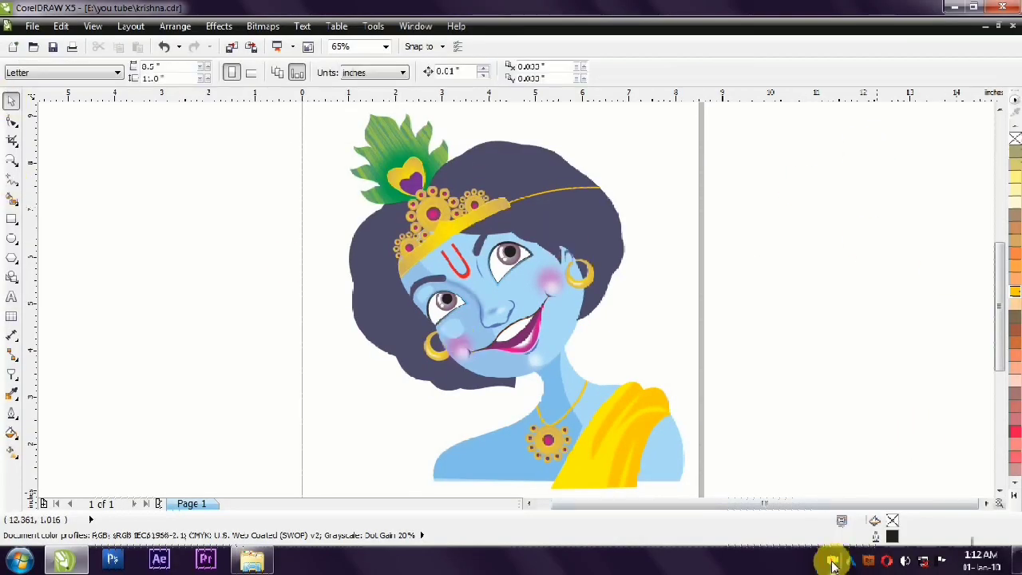
{"action": "right_click", "coordinate": [833, 563]}
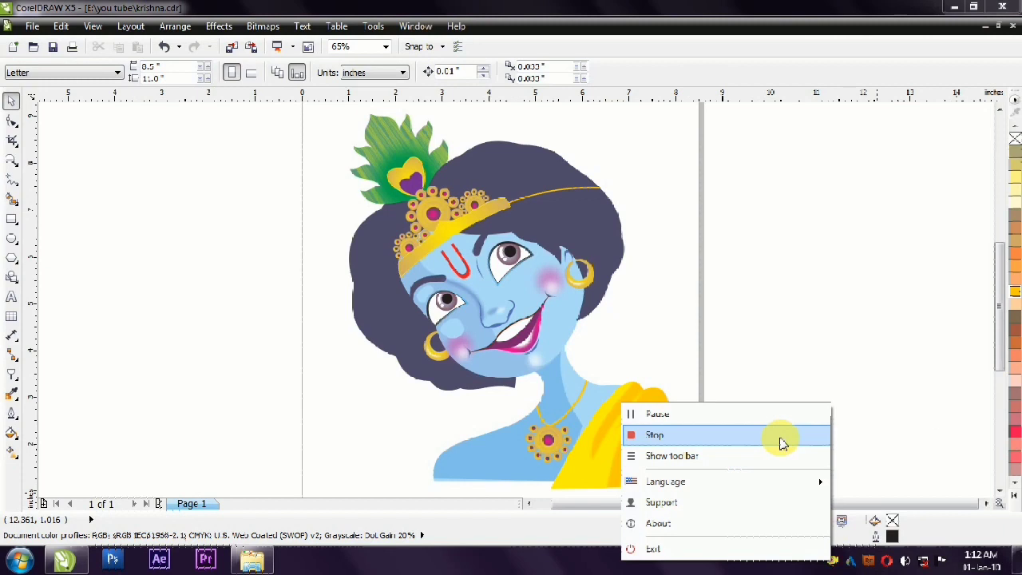
{"action": "left_click", "coordinate": [783, 436]}
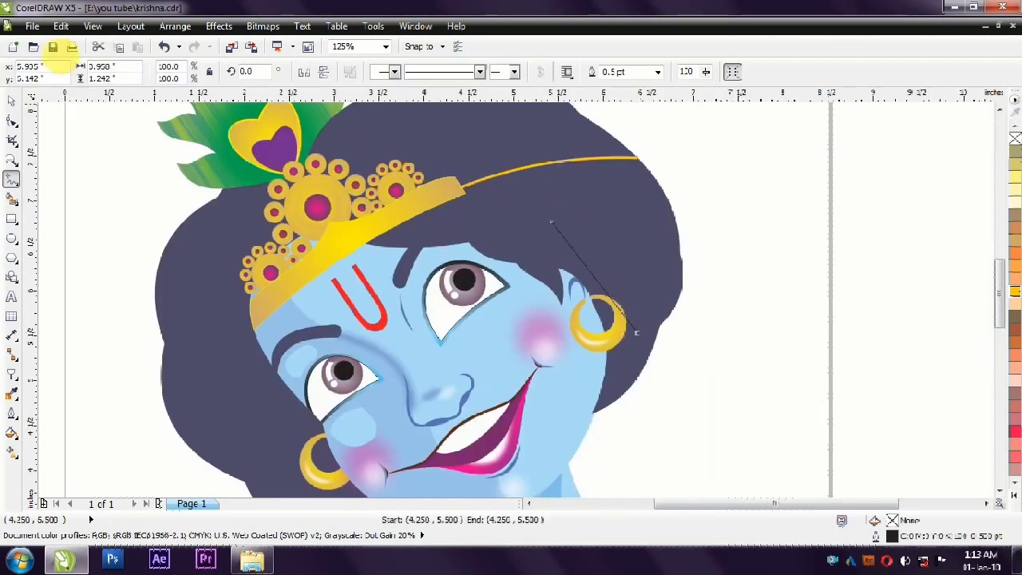
Curve the strand drawn in the hair above the earring into a thin sliver, fill it gray and remove its outline.
{"action": "key", "text": "F10"}
{"action": "left_click_drag", "start_coordinate": [594, 280], "coordinate": [614, 277]}
{"action": "key", "text": "space"}
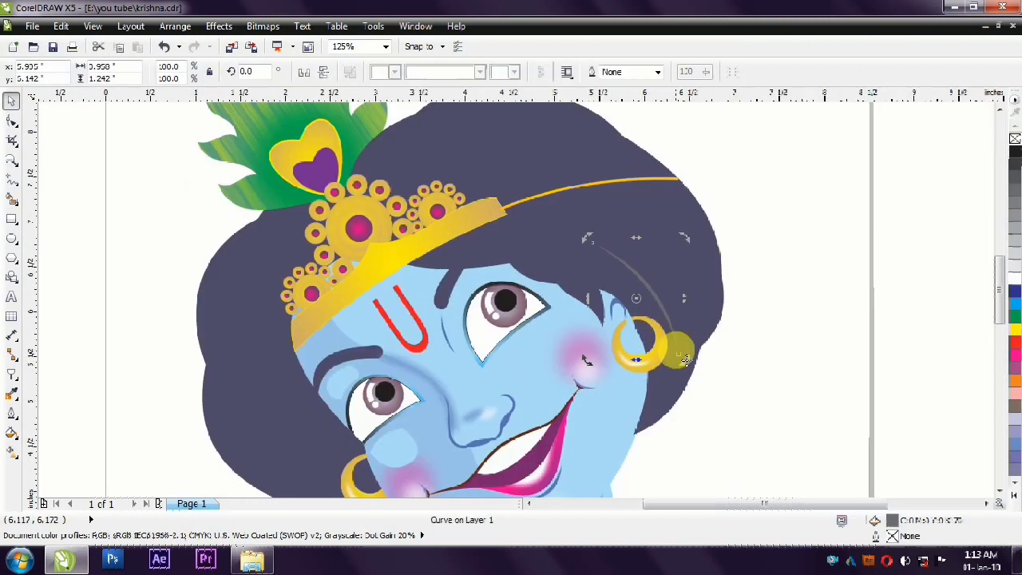
Place a copy of the hair strand beside the first, scaled to 85.2% and rotated to 356.5 degrees, and position the pair.
{"action": "left_click_drag", "start_coordinate": [685, 359], "coordinate": [680, 364]}
{"action": "scroll", "coordinate": [647, 284], "scroll_direction": "down", "scroll_amount": 1}
{"action": "scroll", "coordinate": [655, 285], "scroll_direction": "up", "scroll_amount": 2}
{"action": "left_click", "coordinate": [653, 293]}
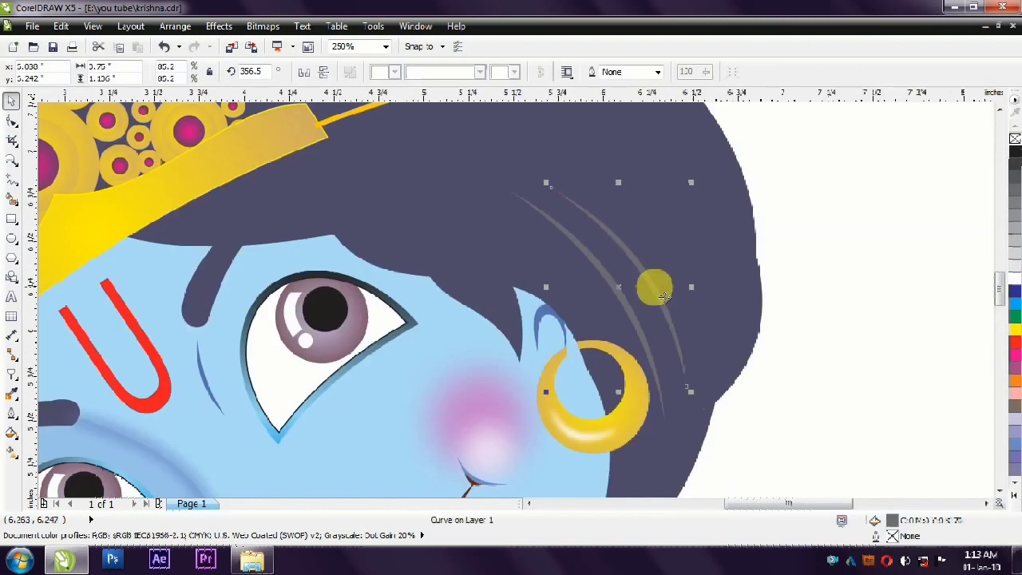
{"action": "scroll", "coordinate": [634, 285], "scroll_direction": "down", "scroll_amount": 2}
{"action": "left_click_drag", "start_coordinate": [714, 217], "coordinate": [759, 258]}
{"action": "scroll", "coordinate": [736, 257], "scroll_direction": "up", "scroll_amount": 1}
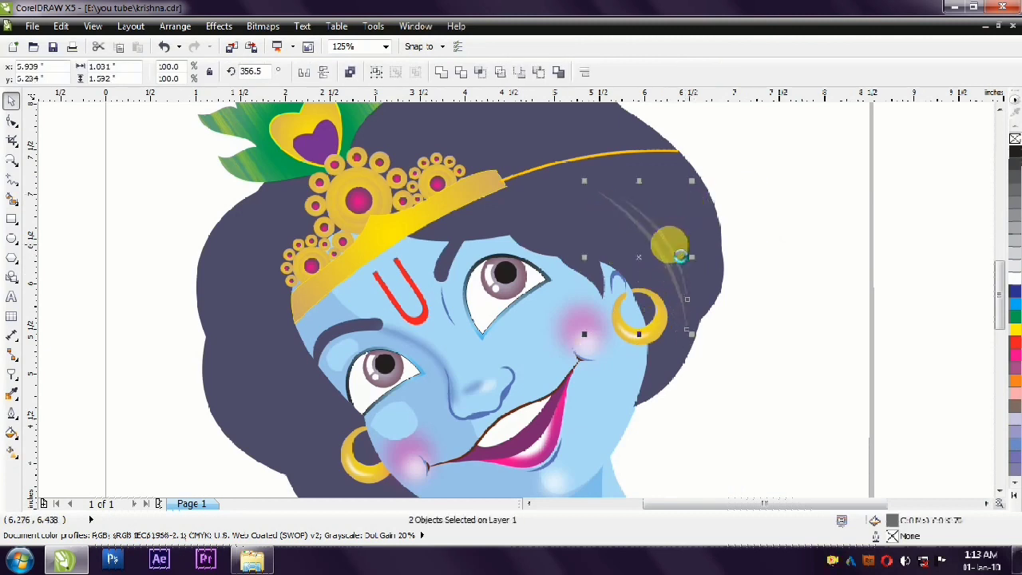
Copy the hair strands to the opposite side of the hair and rotate them to follow its outer contour.
{"action": "scroll", "coordinate": [681, 251], "scroll_direction": "down", "scroll_amount": 1}
{"action": "left_click_drag", "start_coordinate": [697, 306], "coordinate": [490, 356]}
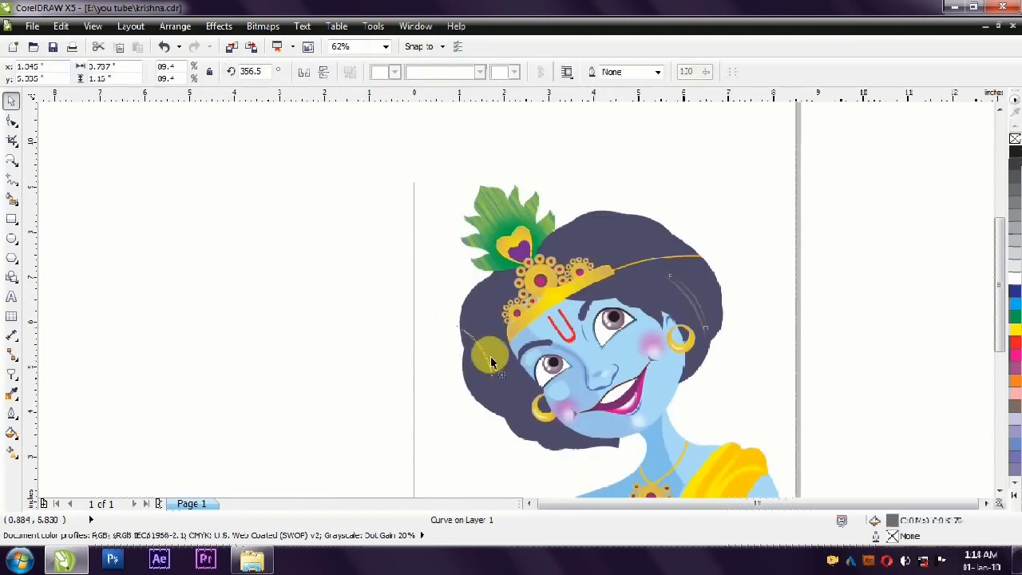
{"action": "scroll", "coordinate": [489, 355], "scroll_direction": "up", "scroll_amount": 1}
{"action": "left_click", "coordinate": [488, 355]}
{"action": "left_click_drag", "start_coordinate": [471, 420], "coordinate": [526, 327]}
{"action": "left_click", "coordinate": [328, 333]}
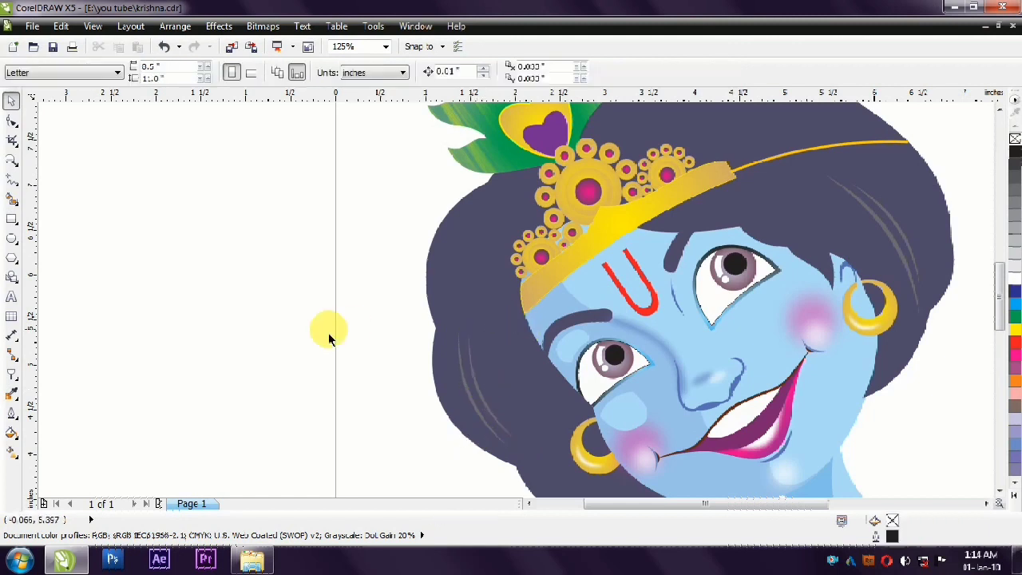
Fine-tune the placement of the copied hair strands and recolor the strand highlights on both sides light gray.
{"action": "scroll", "coordinate": [328, 333], "scroll_direction": "down", "scroll_amount": 1}
{"action": "scroll", "coordinate": [433, 358], "scroll_direction": "up", "scroll_amount": 1}
{"action": "left_click_drag", "start_coordinate": [434, 358], "coordinate": [381, 322]}
{"action": "scroll", "coordinate": [603, 289], "scroll_direction": "down", "scroll_amount": 1}
{"action": "left_click", "coordinate": [603, 289]}
{"action": "left_click_drag", "start_coordinate": [319, 397], "coordinate": [319, 398]}
{"action": "left_click", "coordinate": [563, 222]}
{"action": "left_click", "coordinate": [460, 304]}
{"action": "left_click", "coordinate": [502, 178]}
{"action": "key", "text": "F4"}
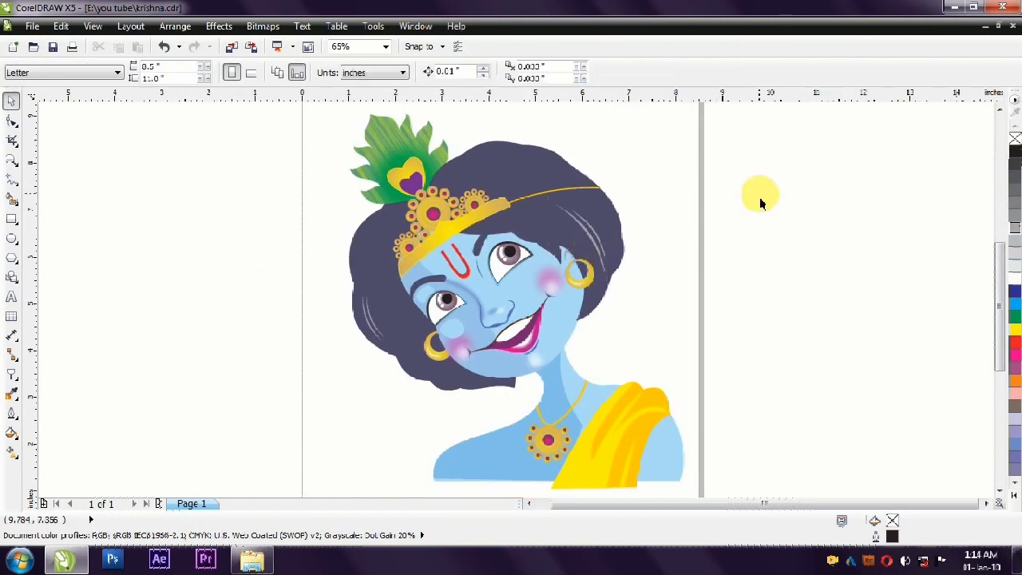